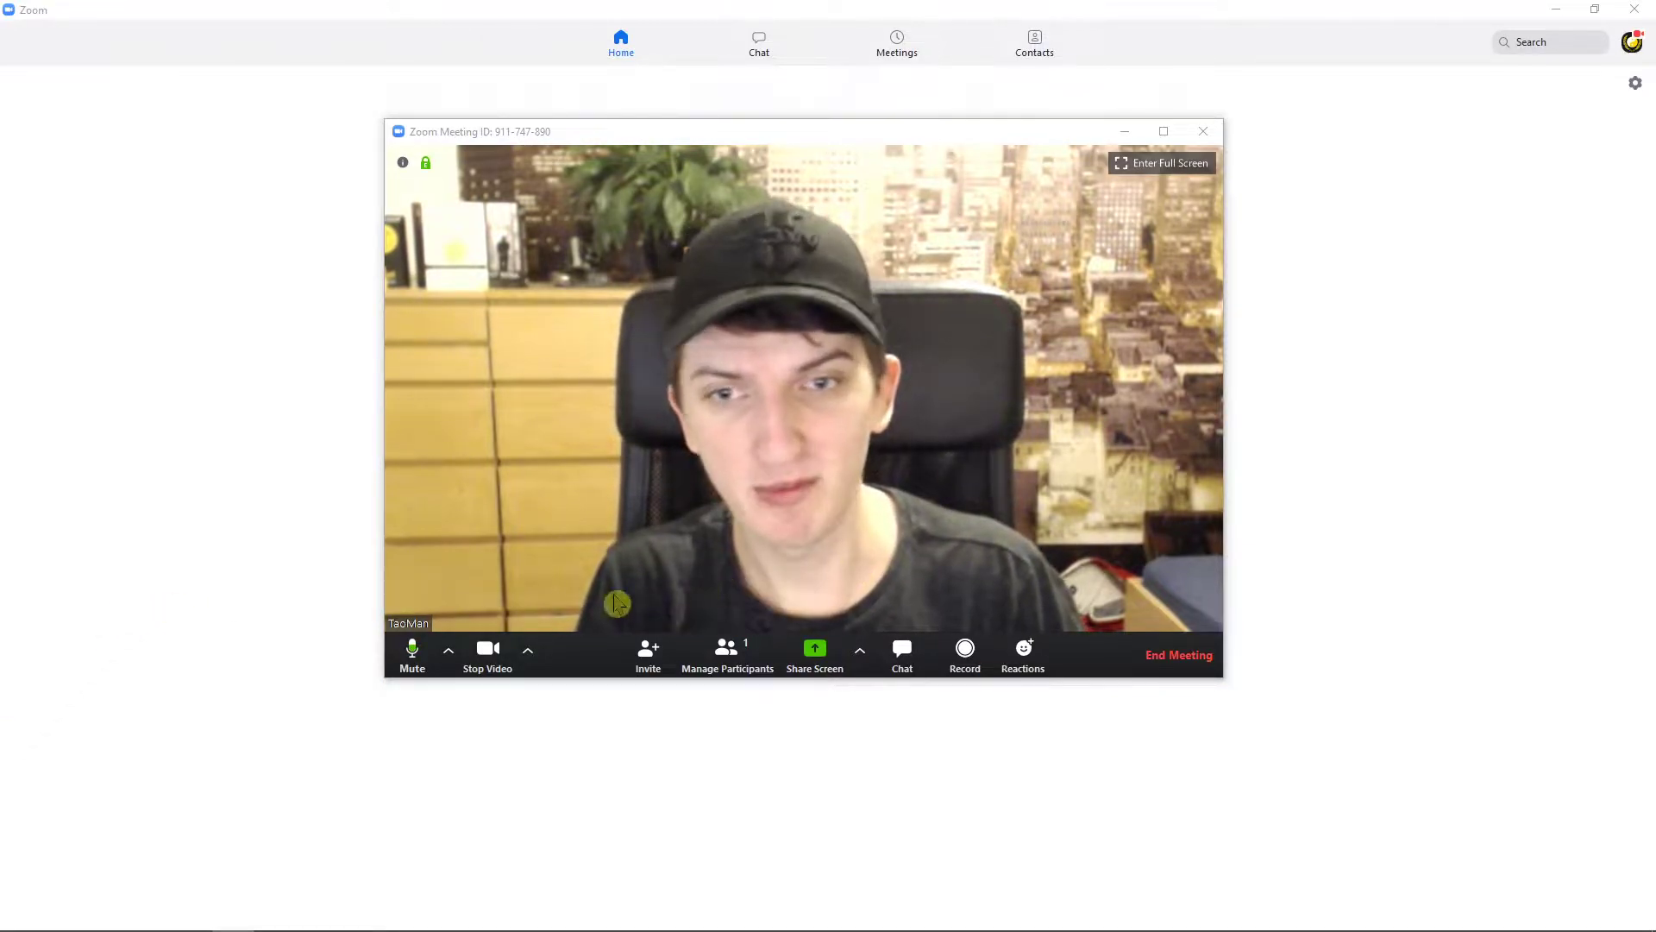
- Open the camera menu from the arrow beside Stop Video
click(528, 654)
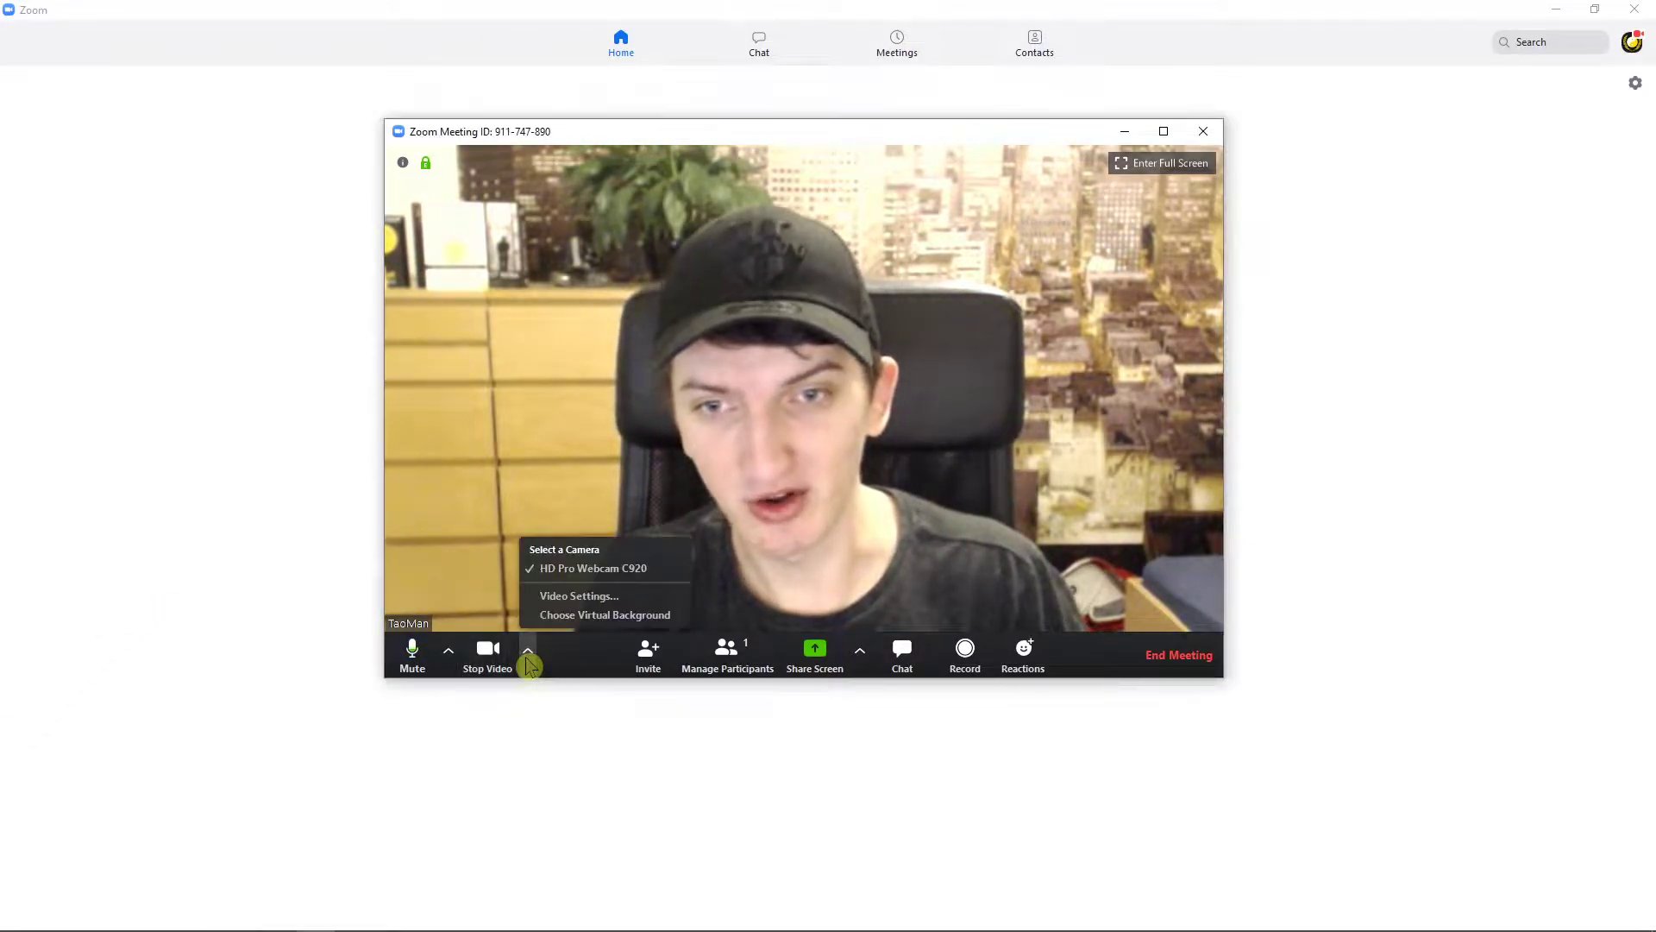
- Open Virtual Background and try Northern Lights, then Grass, ending on San Francisco
click(582, 617)
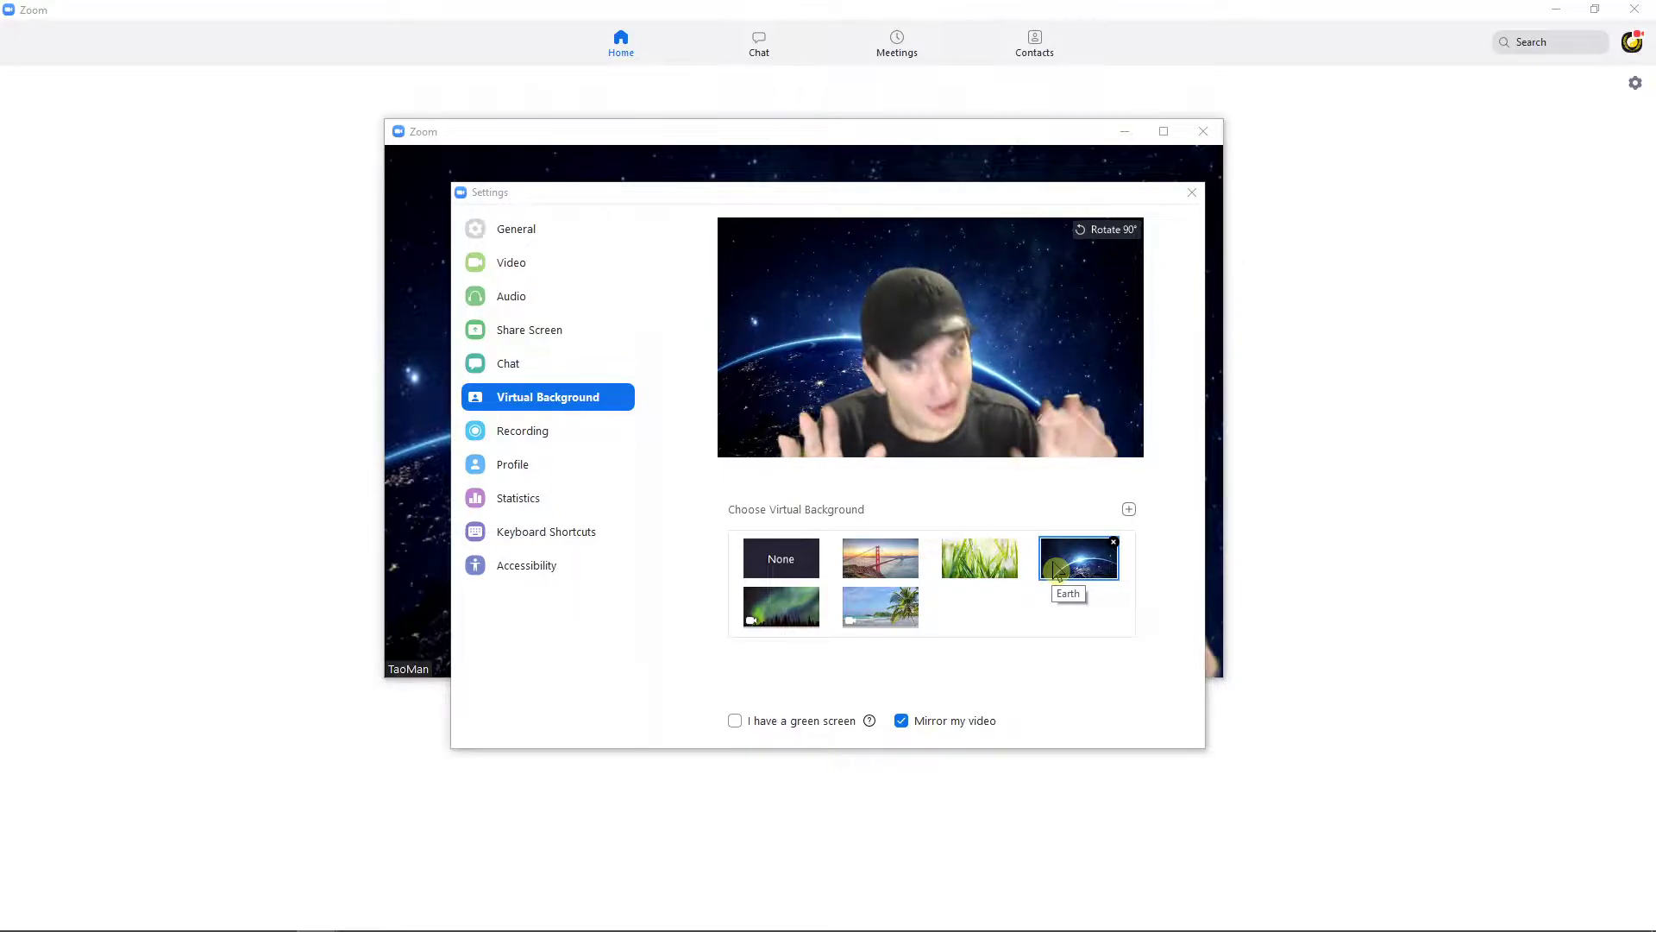
click(782, 609)
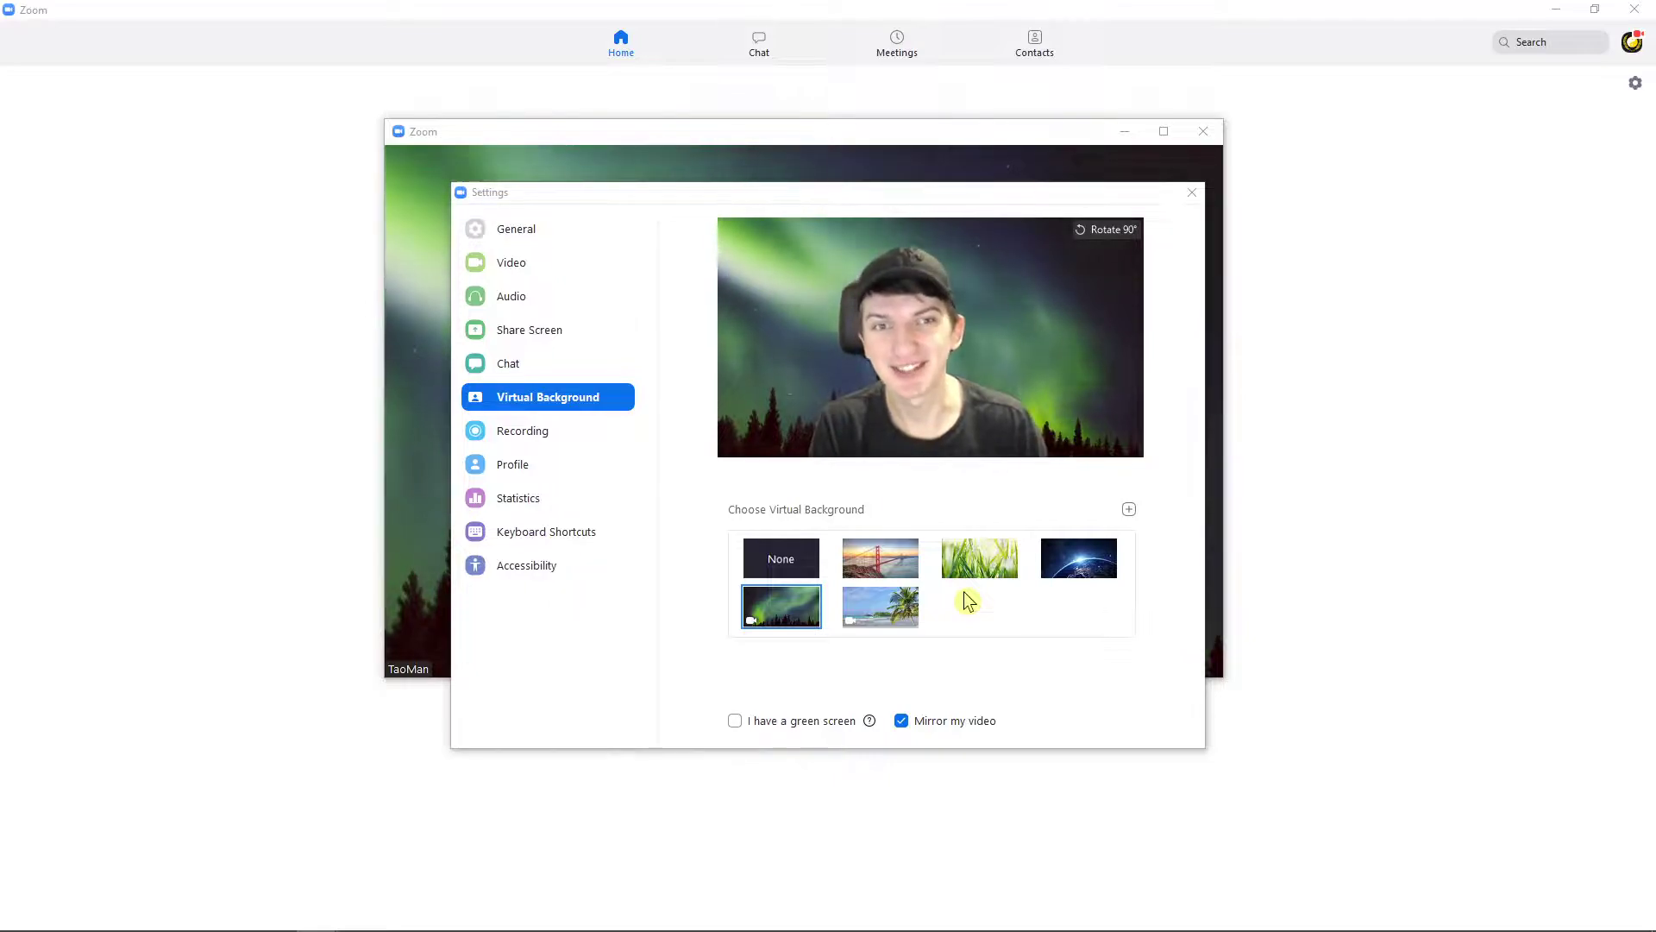
click(979, 567)
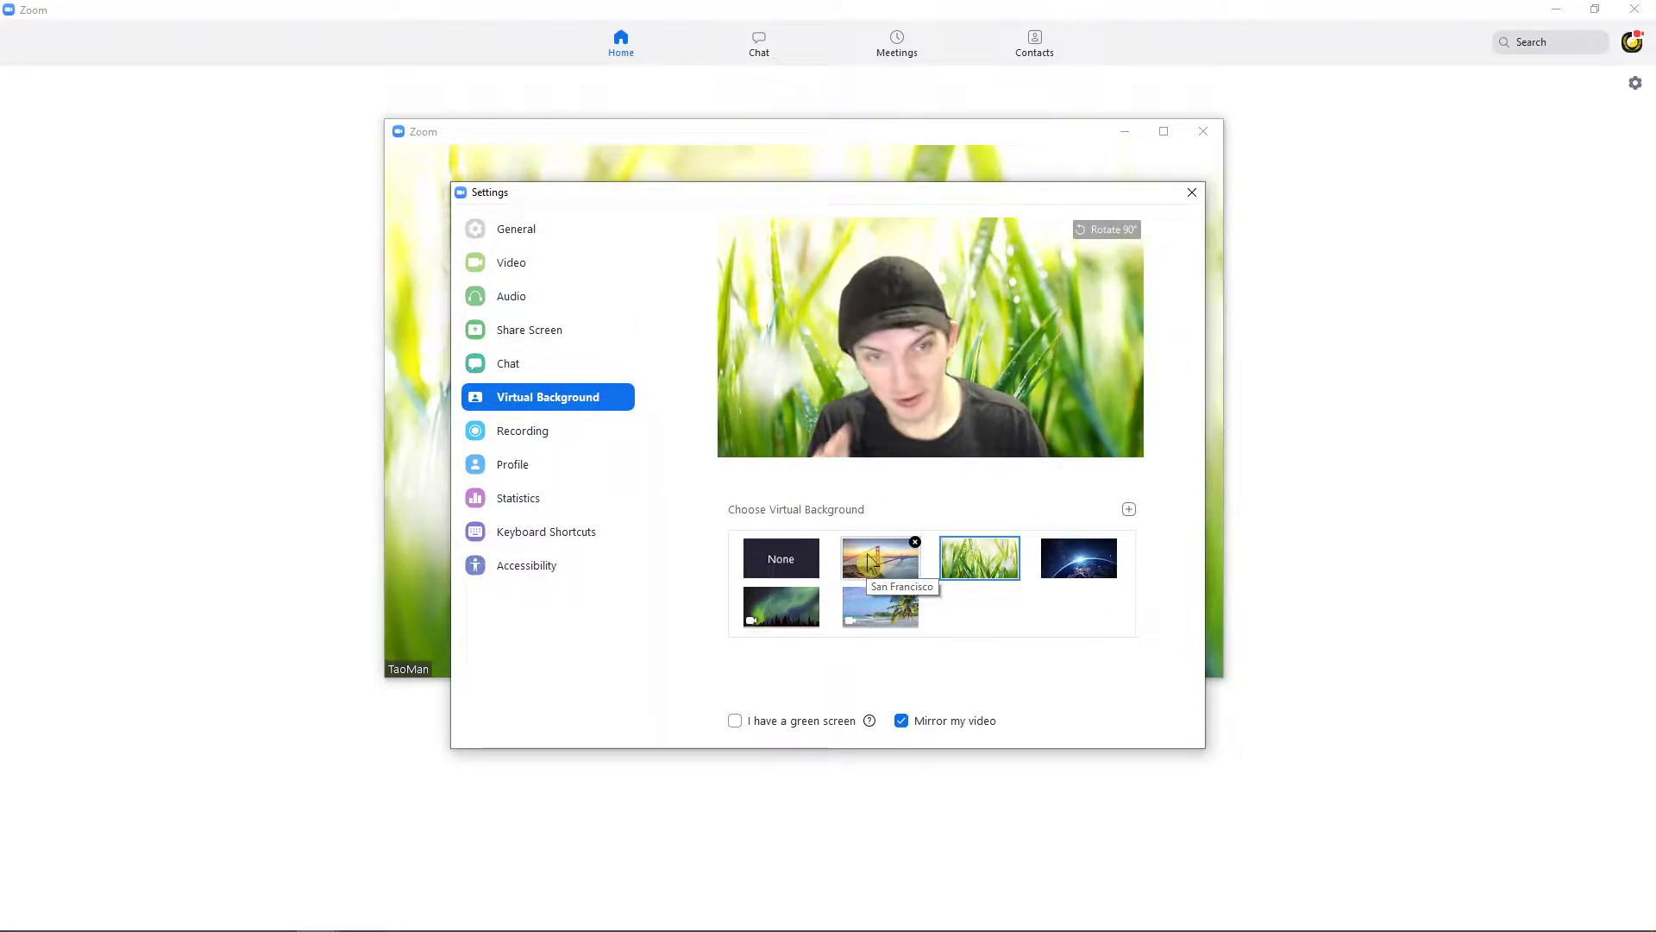
click(869, 559)
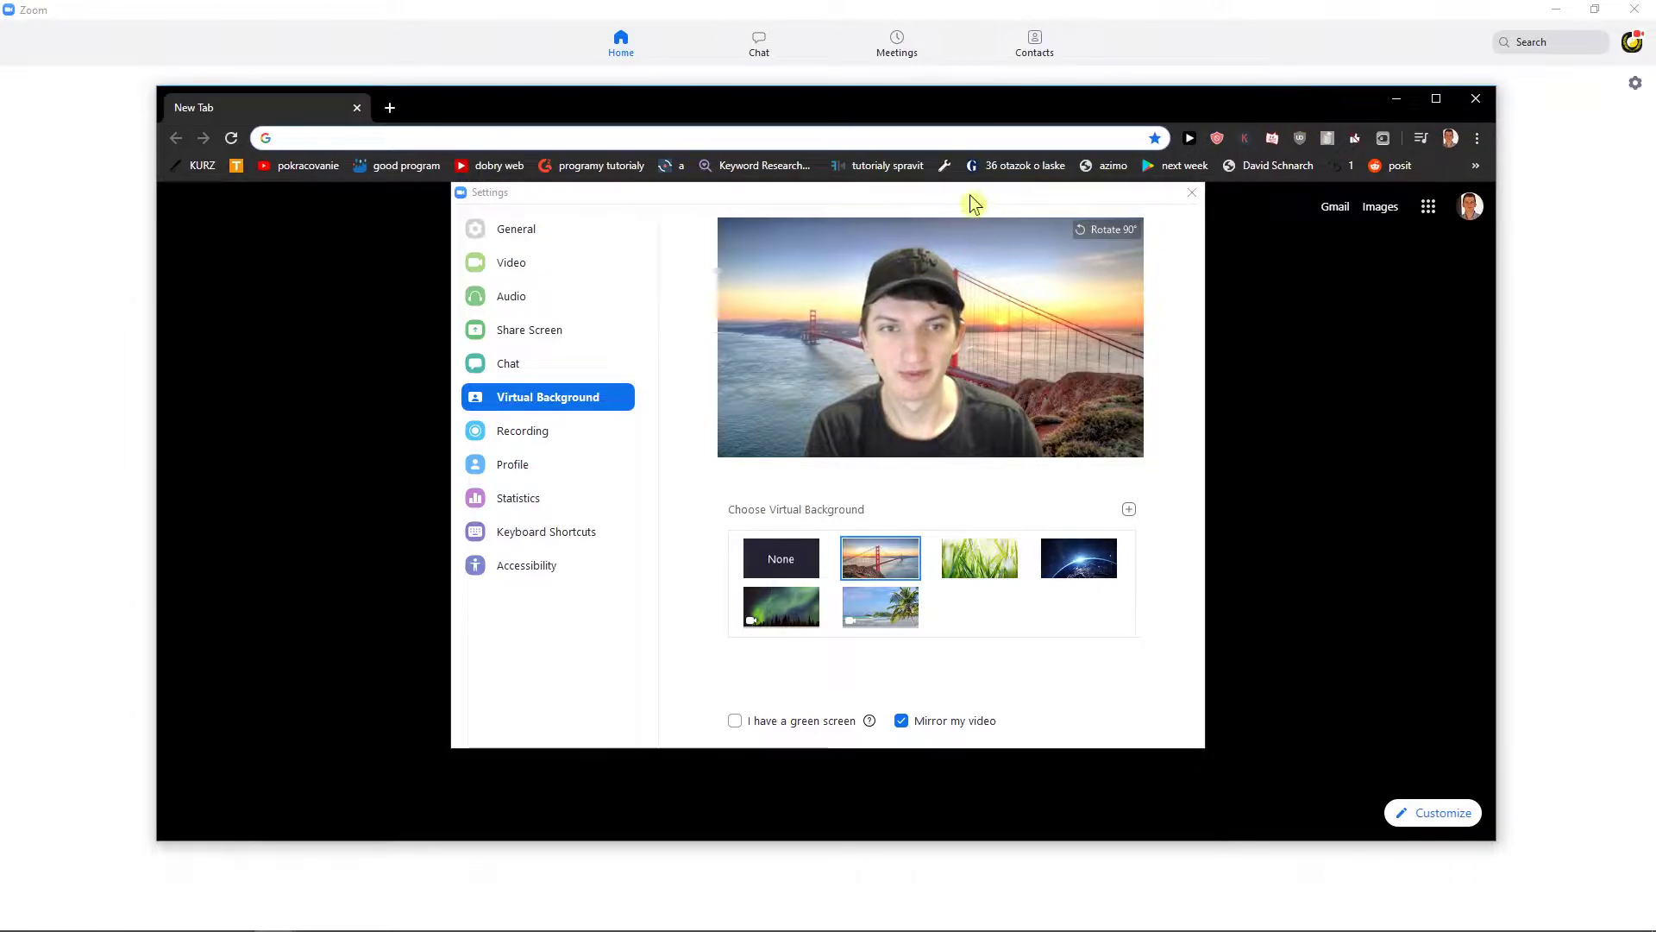
- Close Settings and shrink the meeting window into the bottom-left corner
mouse_move(972, 204)
mouse_down()
mouse_move(400, 104)
mouse_move(344, 212)
mouse_move(674, 233)
mouse_up()
click(742, 220)
drag(1223, 678, 810, 377)
drag(562, 147, 150, 591)
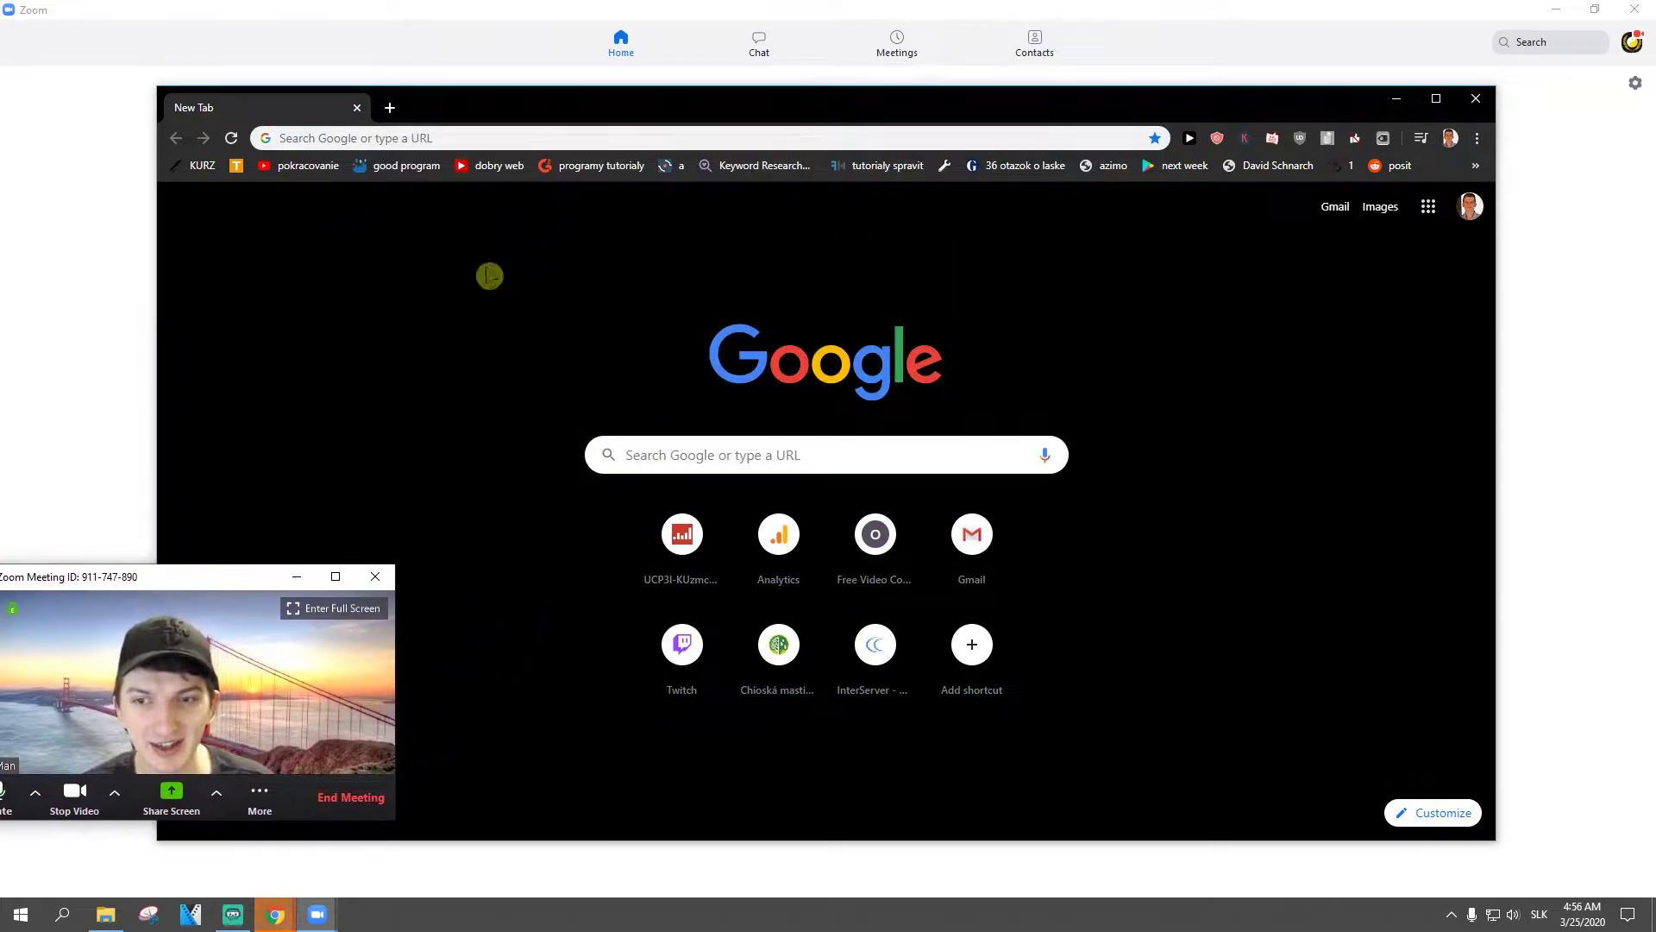
- Search the web in Chrome for 'good backgrounds'
mouse_move(561, 110)
mouse_down()
mouse_move(703, 86)
mouse_move(628, 66)
mouse_move(702, 77)
mouse_up()
click(781, 84)
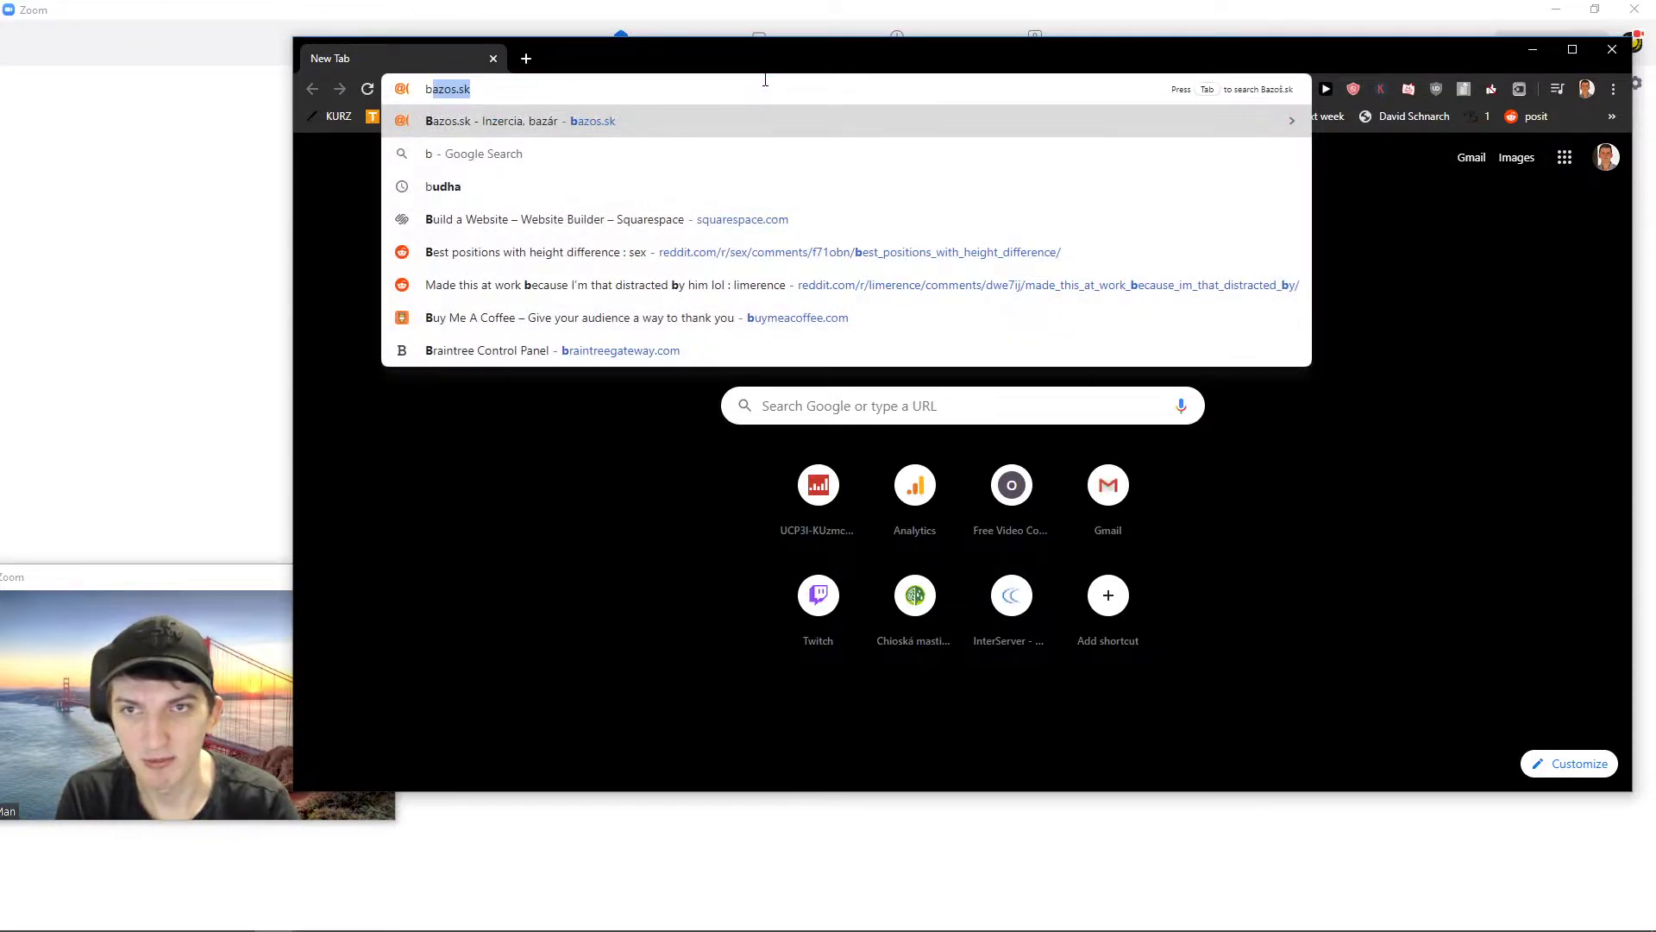
text(good background)
key(Return)
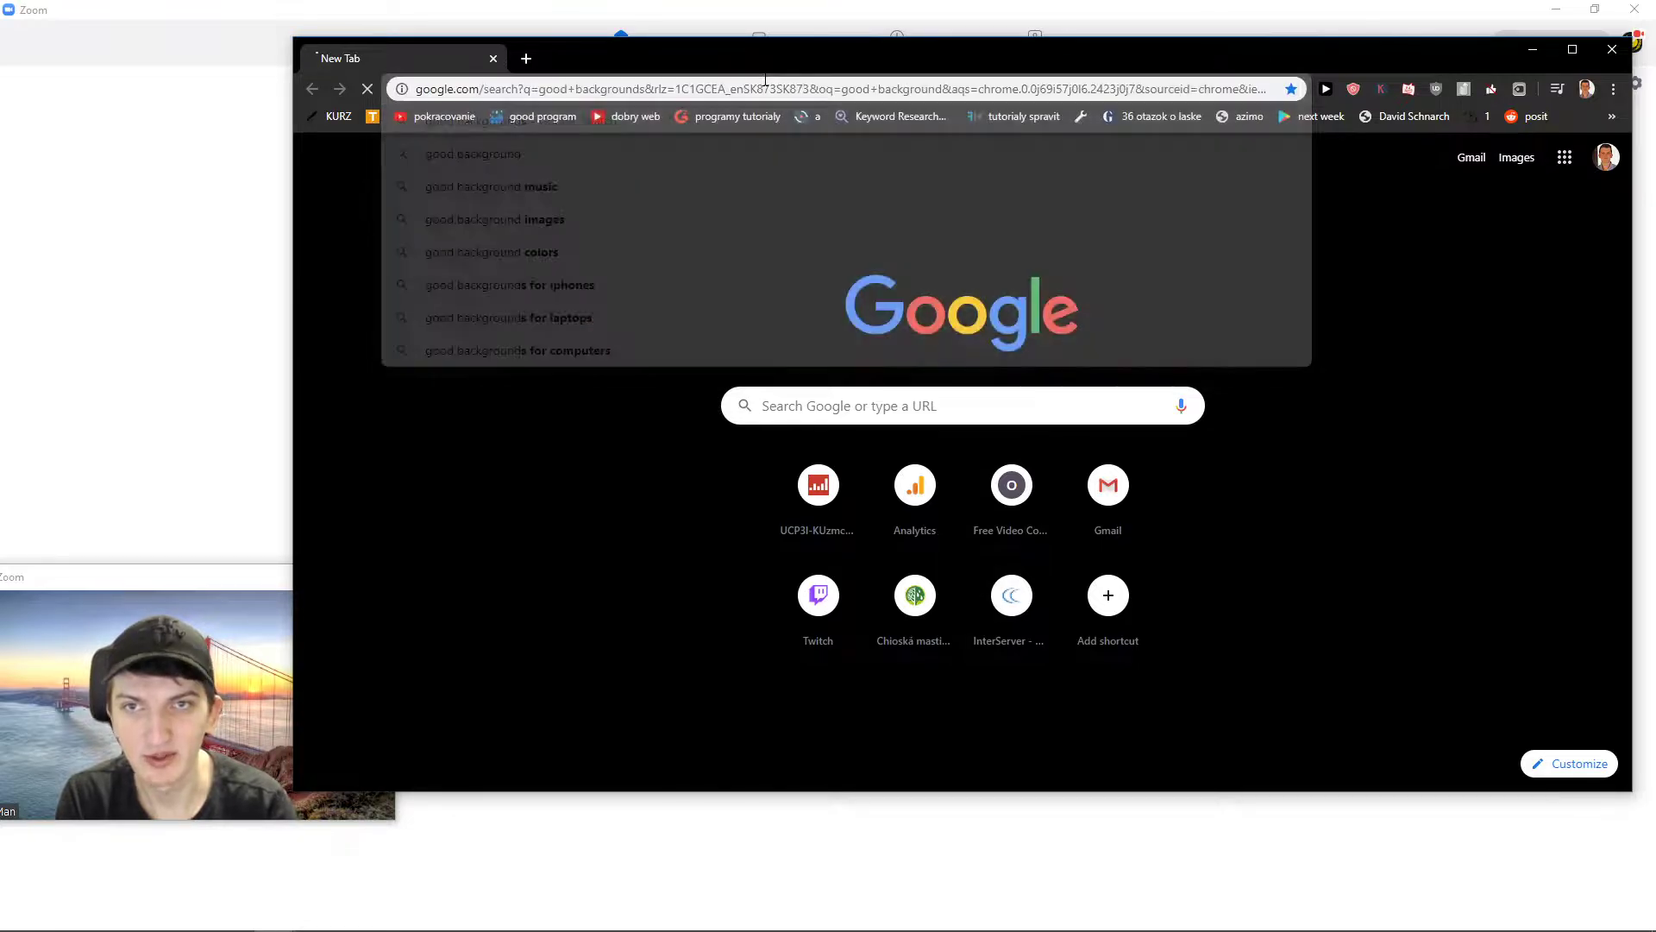
- Search images for 'office' and open the white open-plan office image in a new tab
click(534, 194)
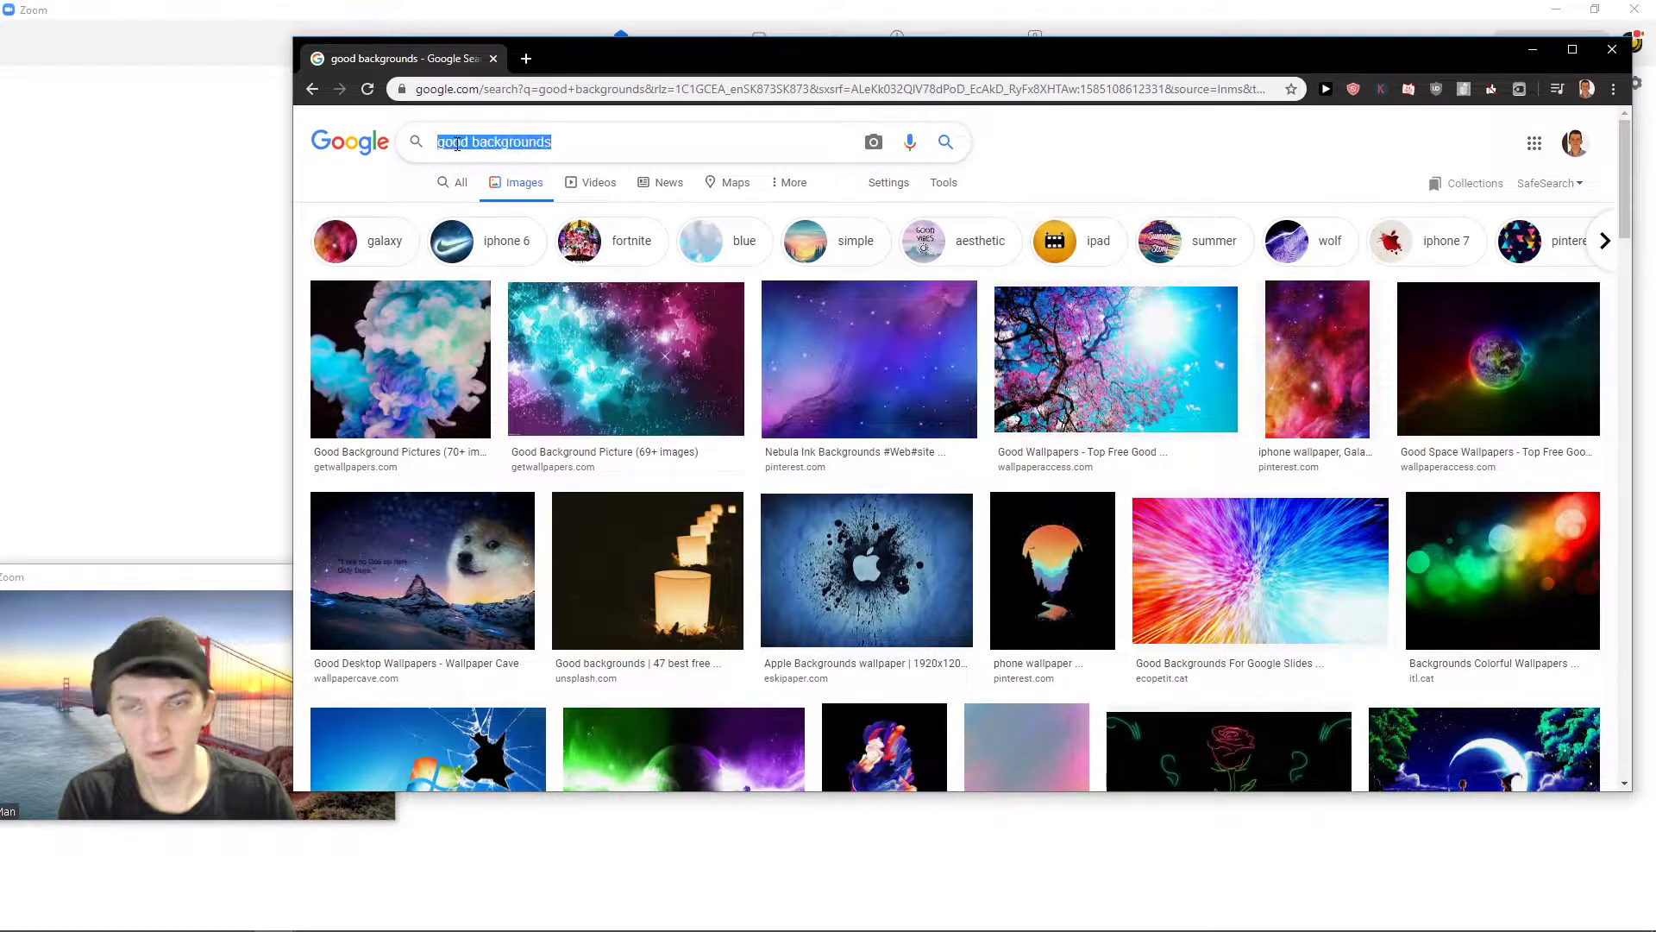
text(office)
key(Return)
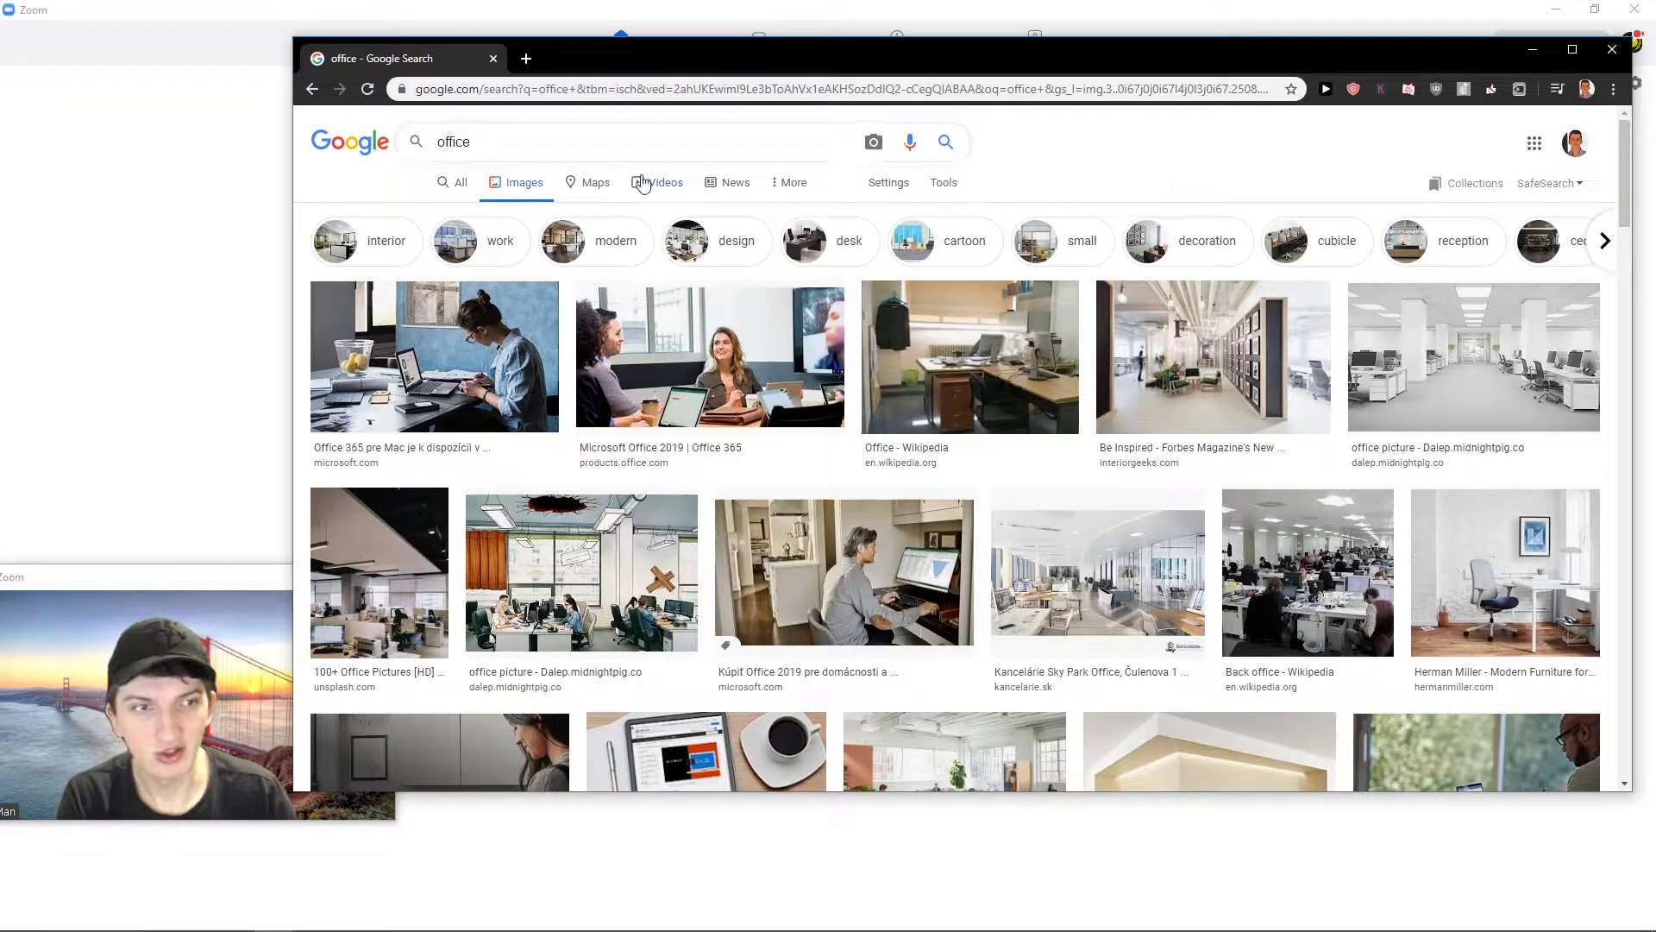
scroll(644, 185, down, 1)
click(1398, 252)
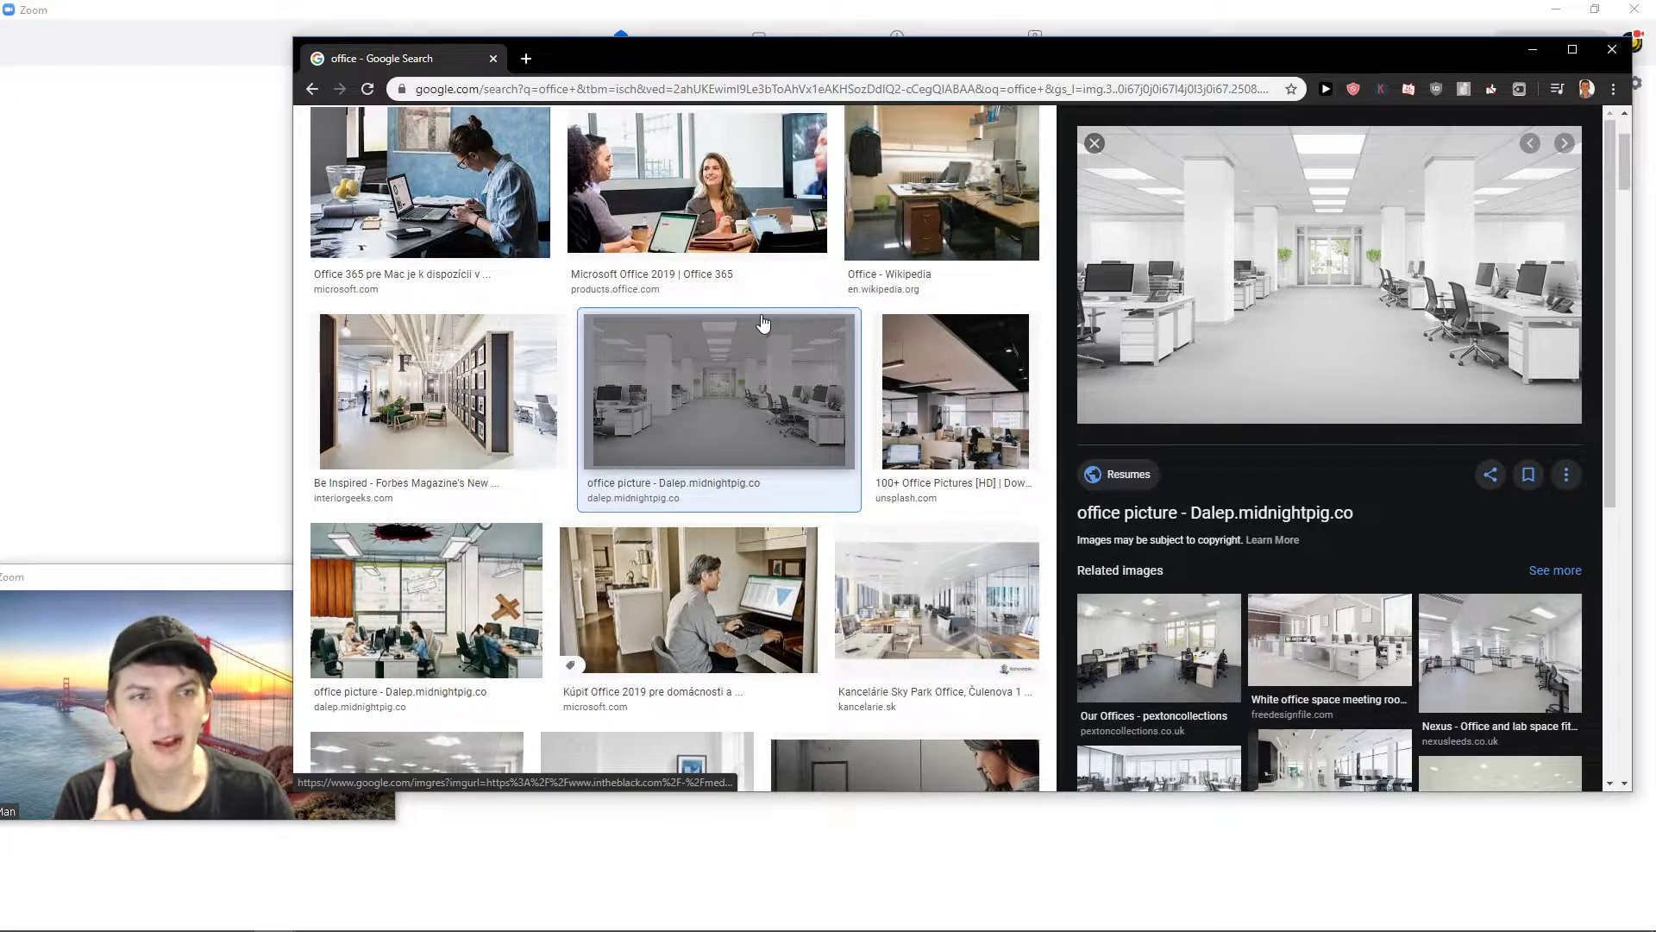
scroll(922, 359, down, 1)
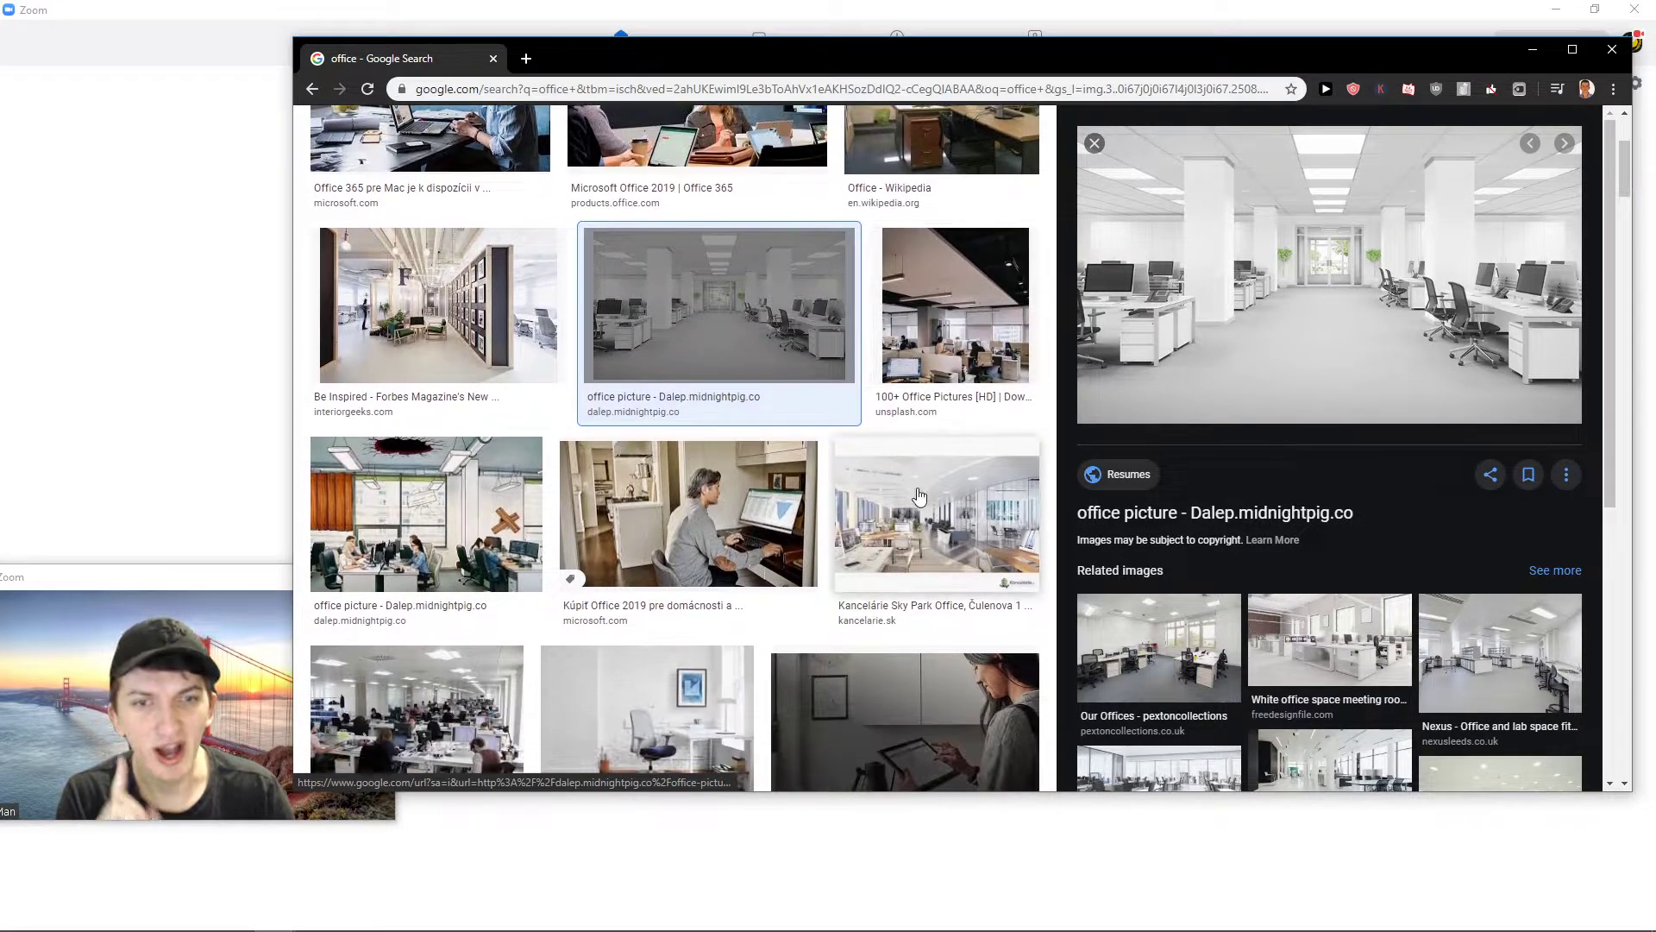
scroll(906, 388, down, 2)
scroll(890, 464, up, 4)
scroll(1256, 396, down, 1)
scroll(1275, 404, up, 1)
right_click(1291, 403)
click(1336, 534)
scroll(498, 273, up, 1)
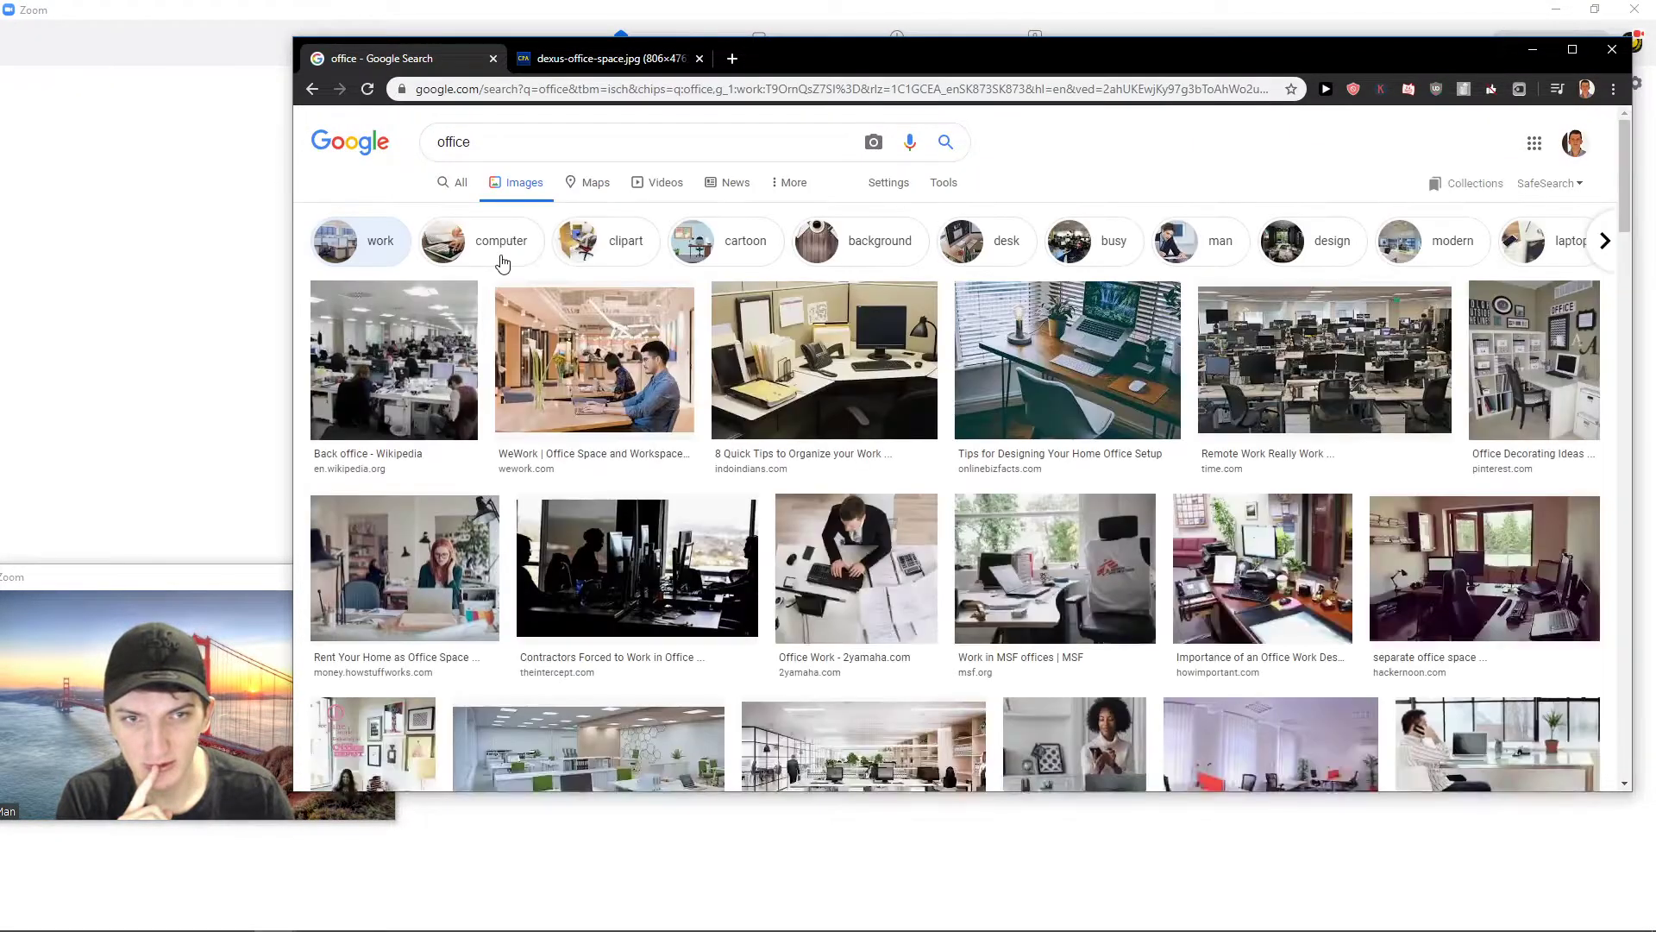
scroll(504, 255, down, 3)
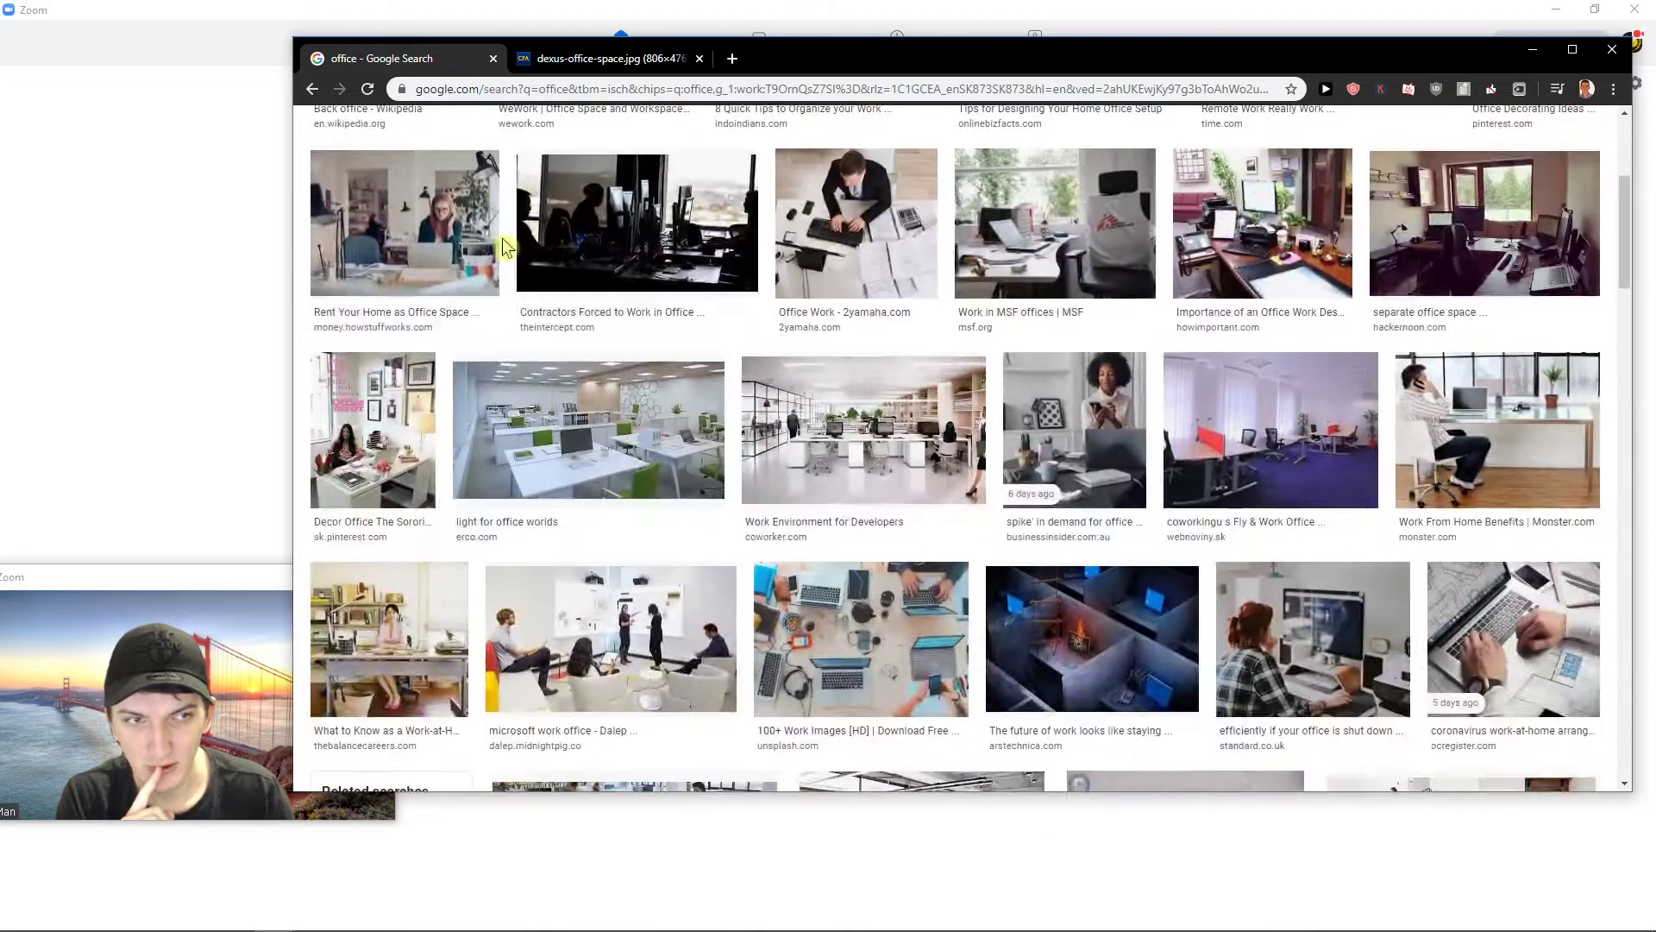
scroll(505, 246, down, 1)
scroll(508, 240, up, 3)
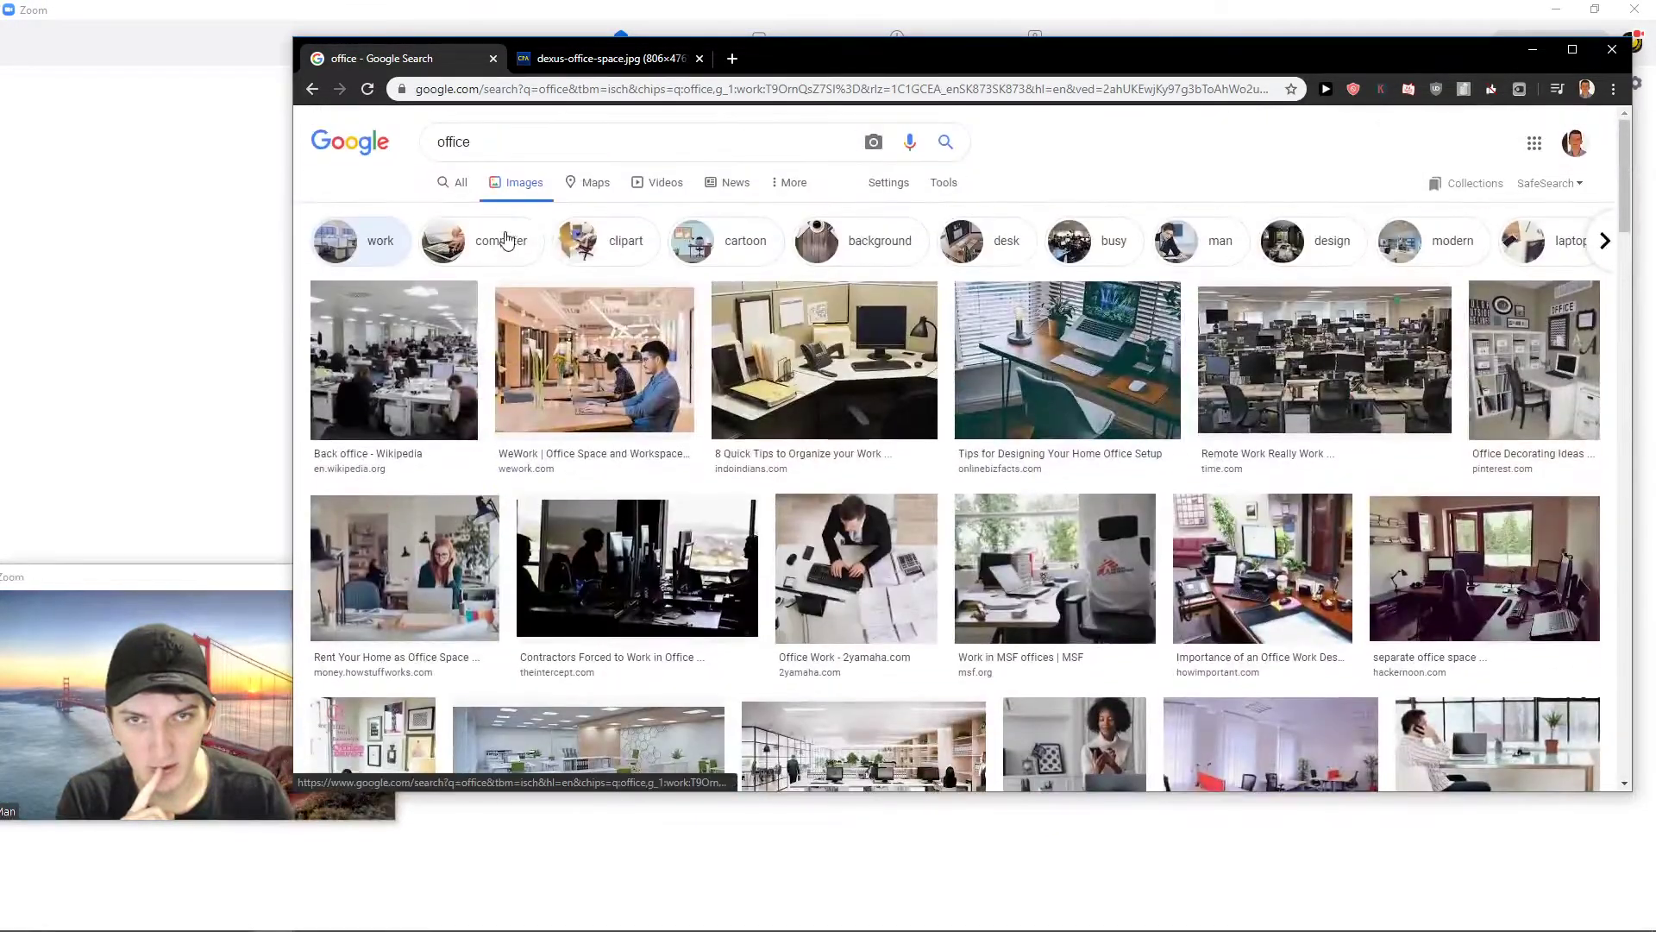
text(home )
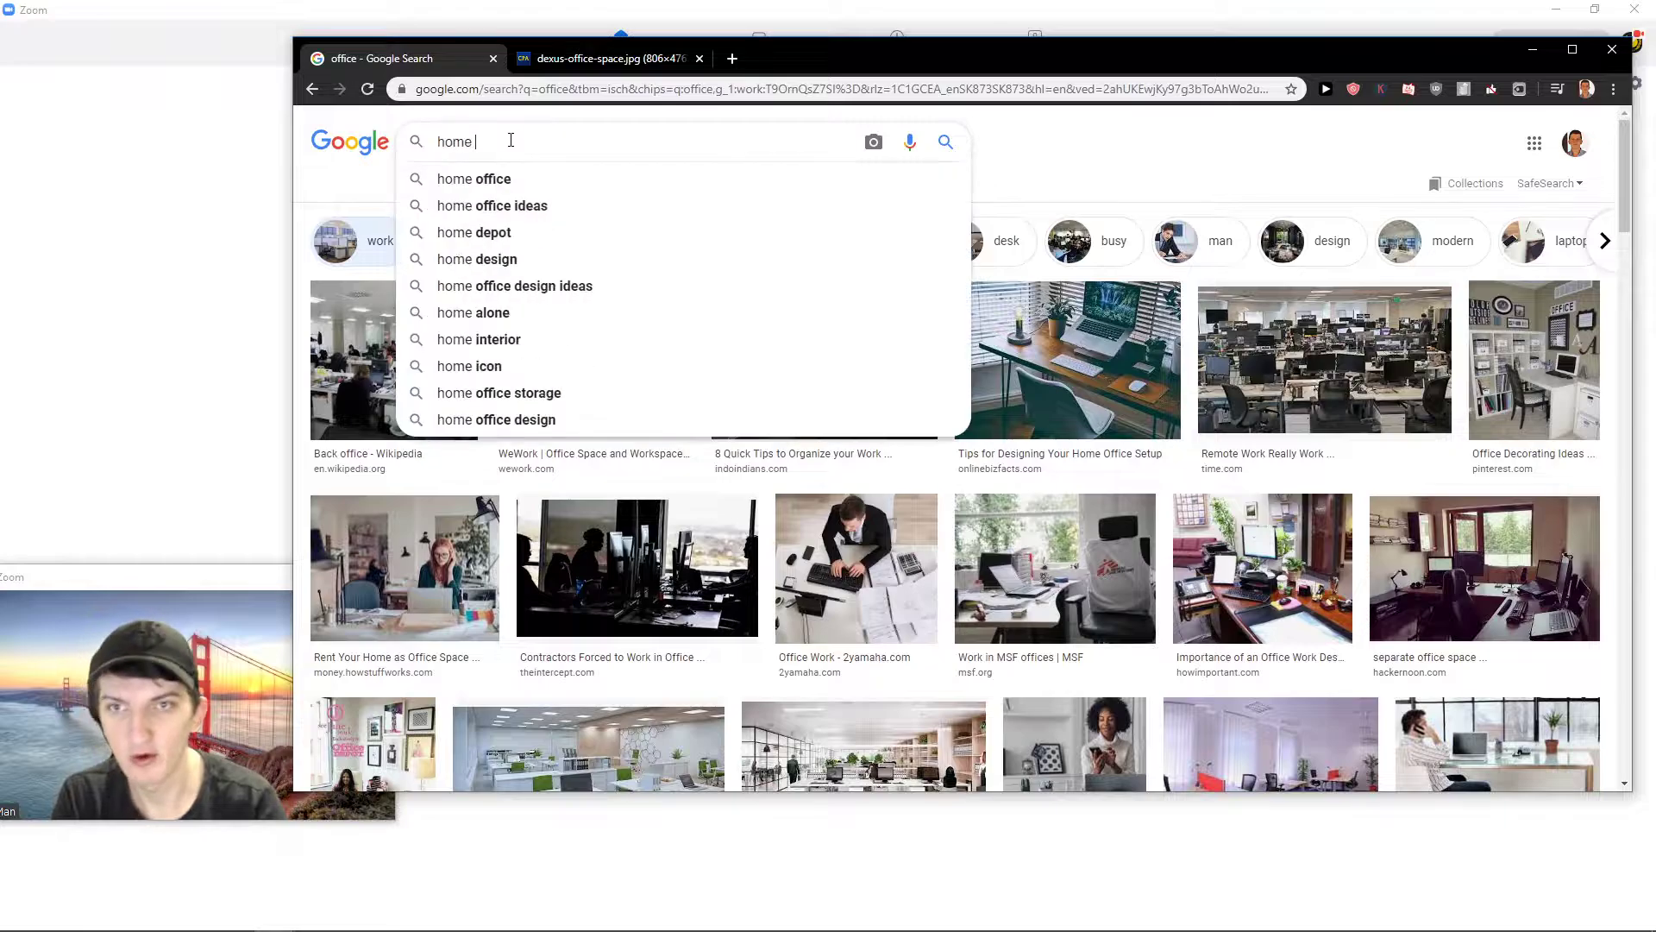
text(background)
- Search 'home background', open the bright living-room image in a tab and save it
key(Return)
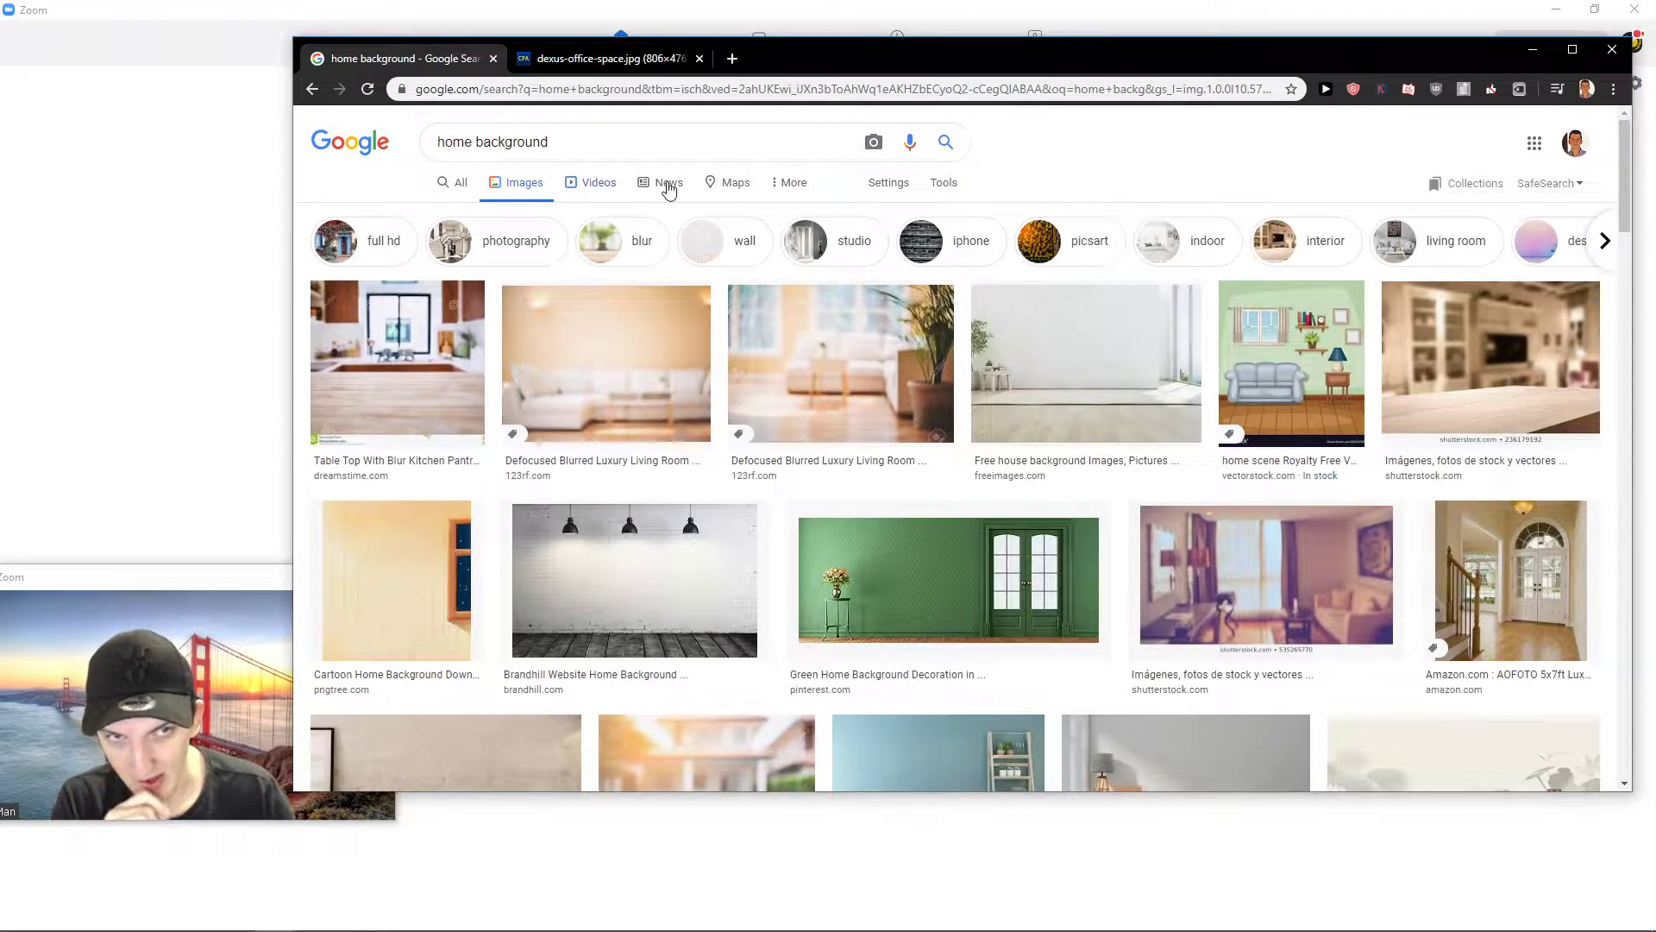
click(1041, 321)
scroll(1074, 356, up, 1)
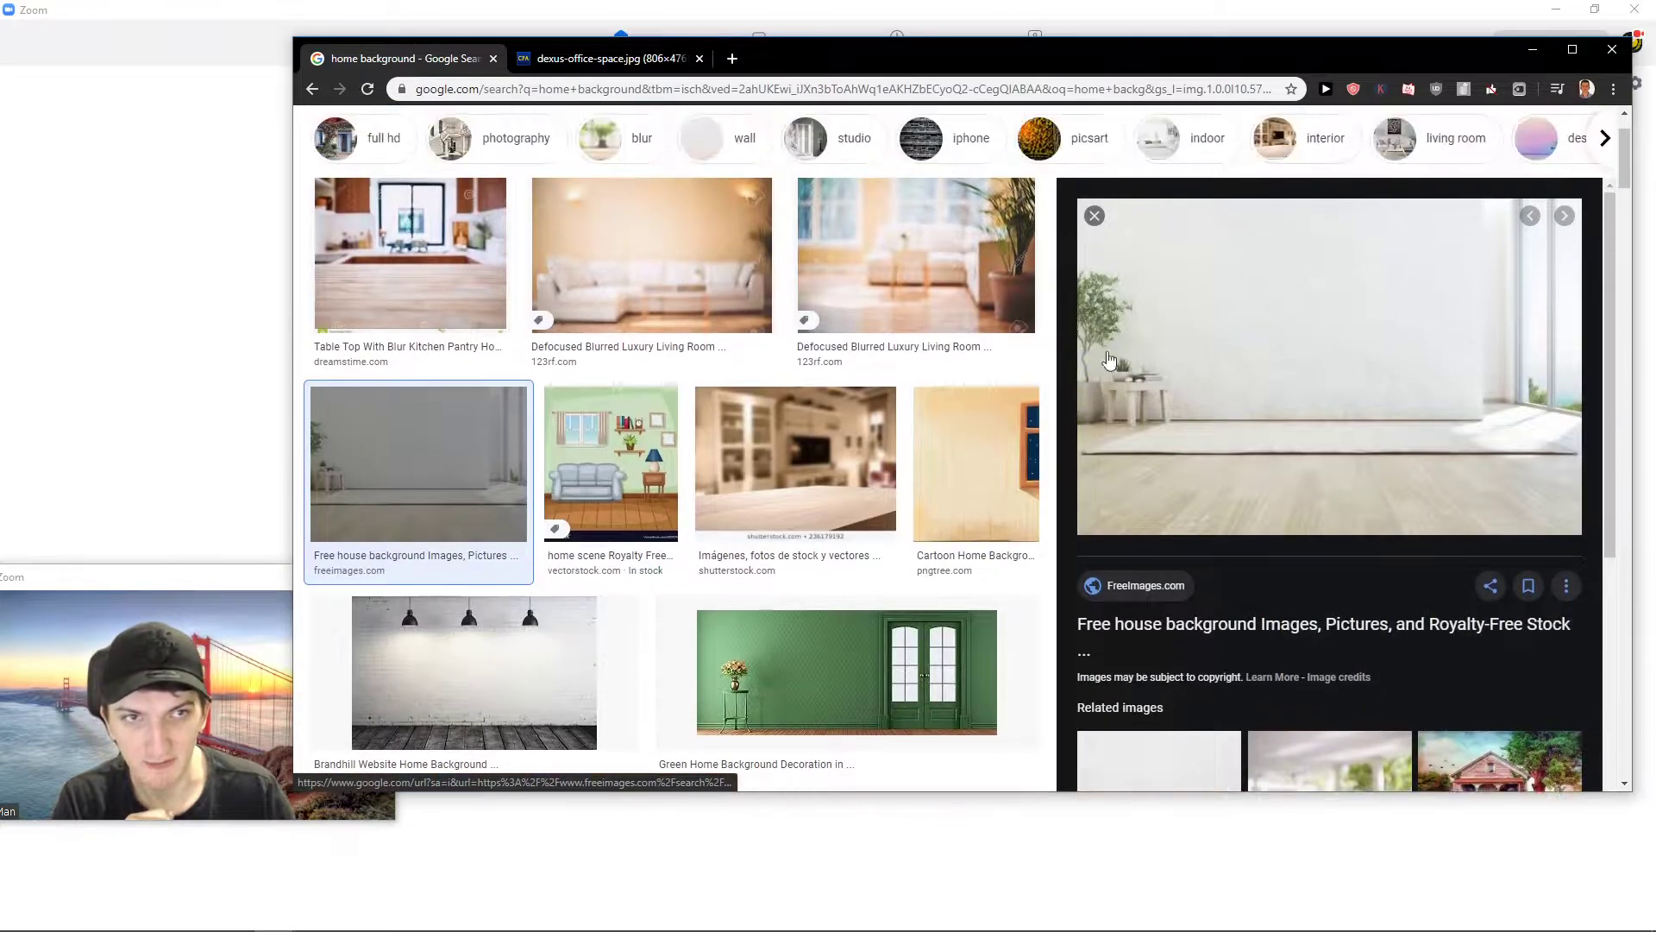
right_click(1250, 378)
click(1294, 506)
click(793, 65)
right_click(796, 415)
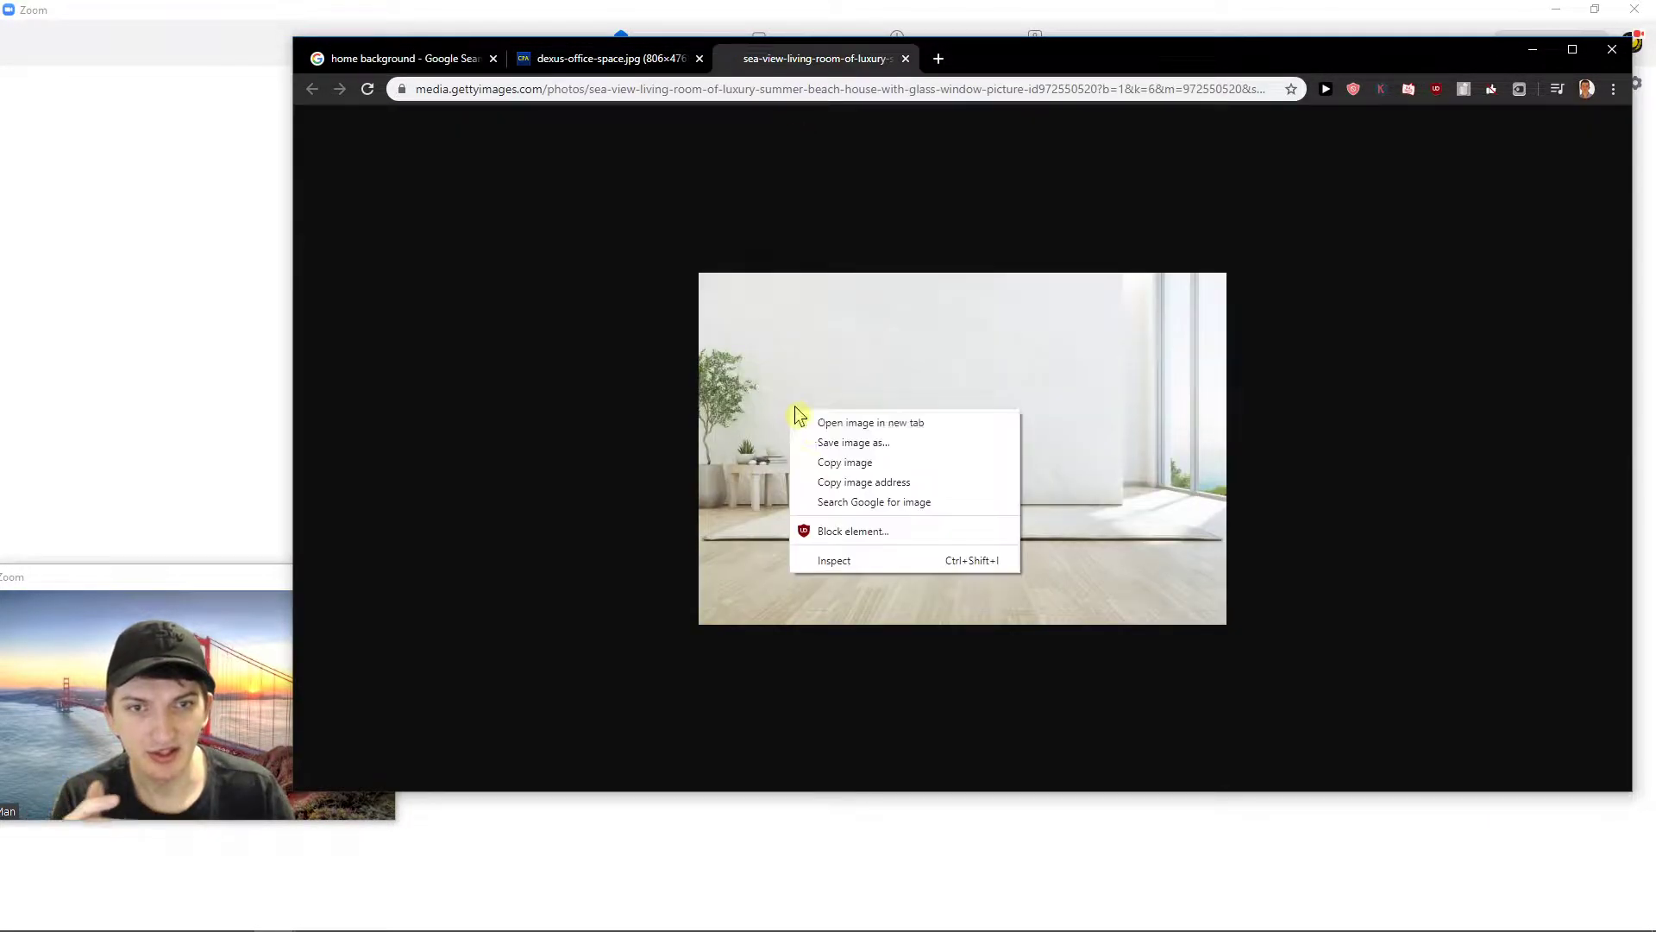
click(828, 442)
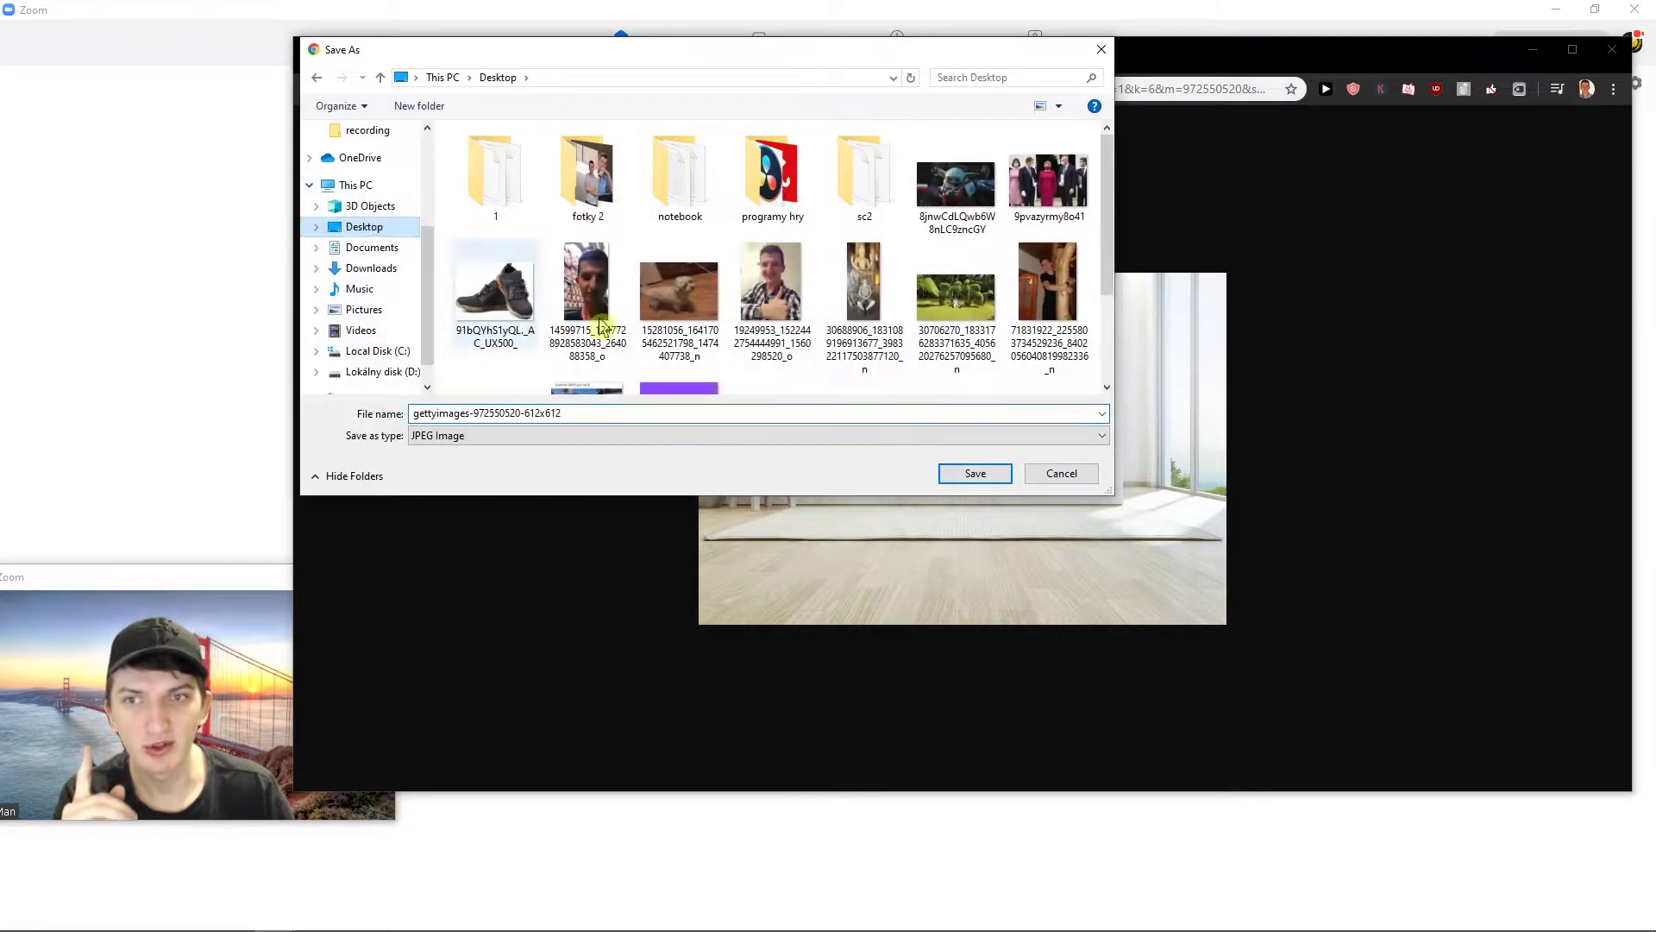
click(983, 474)
- Start saving the office image from its own tab
click(621, 61)
right_click(843, 389)
click(890, 421)
- Finish saving the office image, then search images for 'office background hd'
click(971, 474)
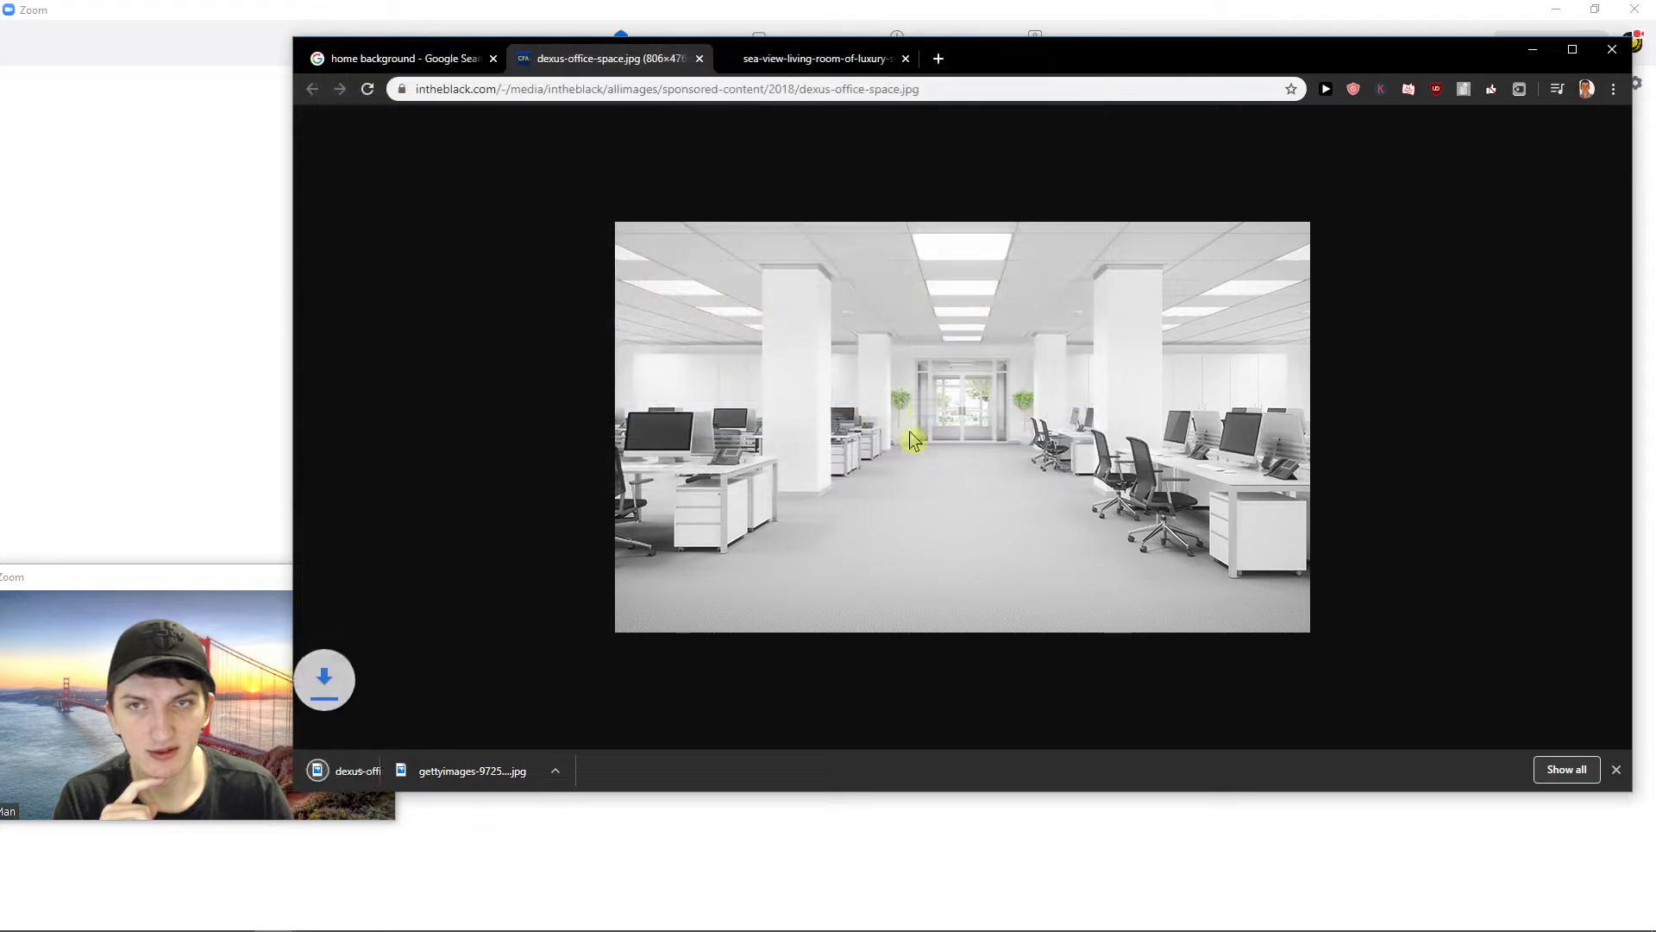
click(671, 86)
text(office background hd)
key(Return)
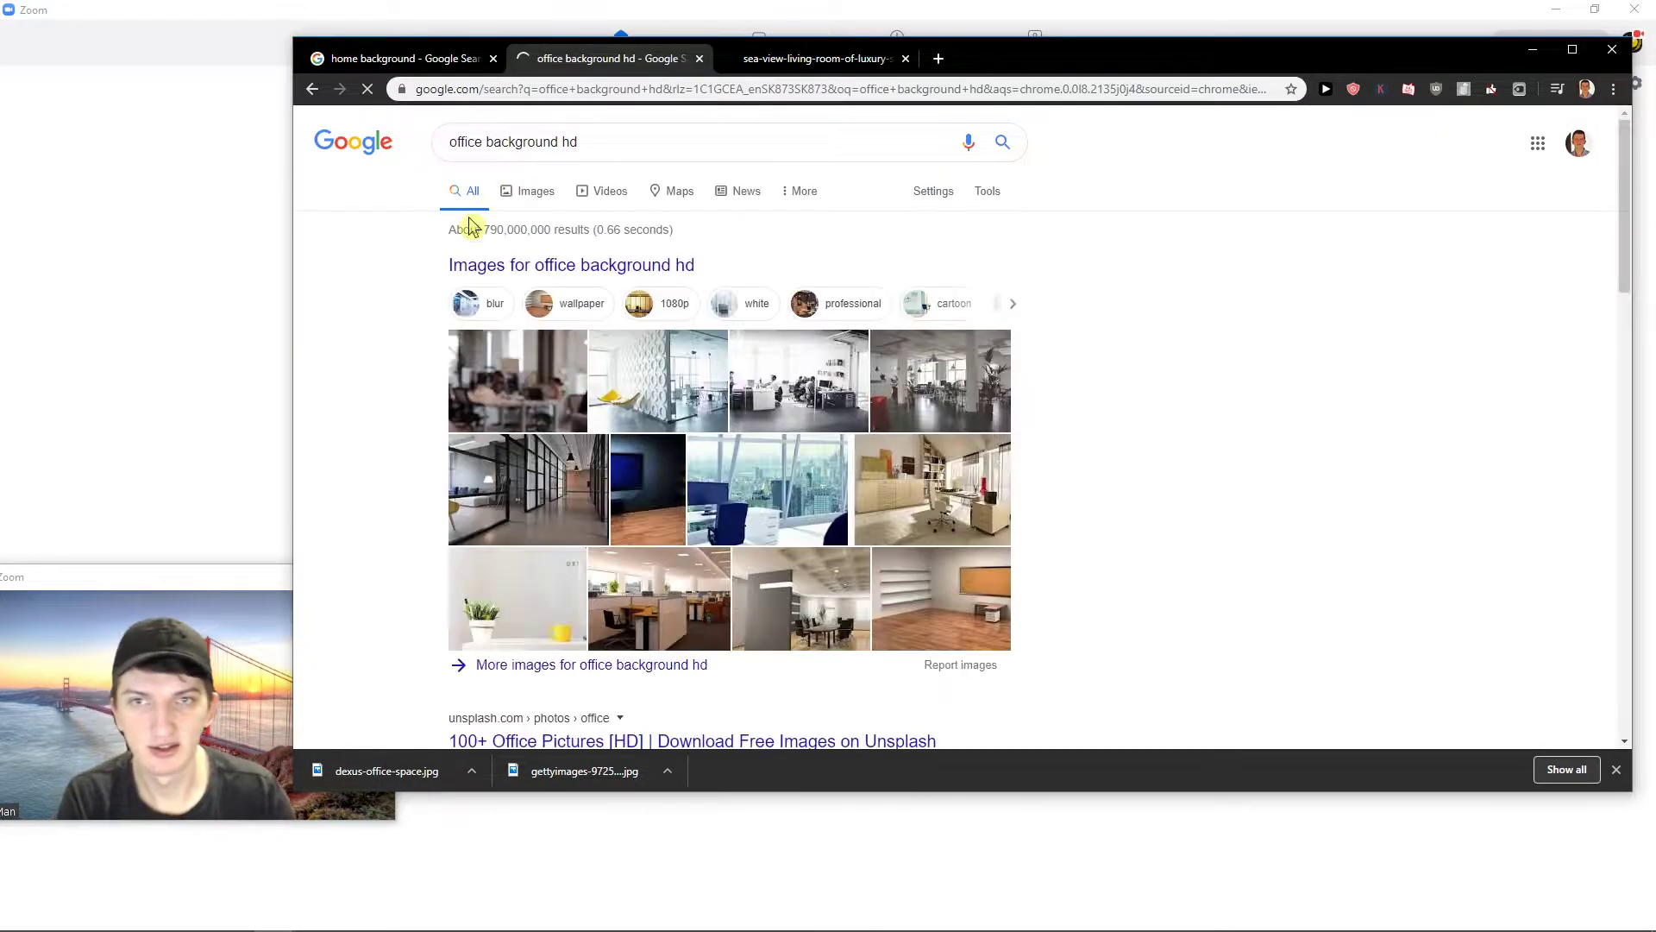
click(531, 191)
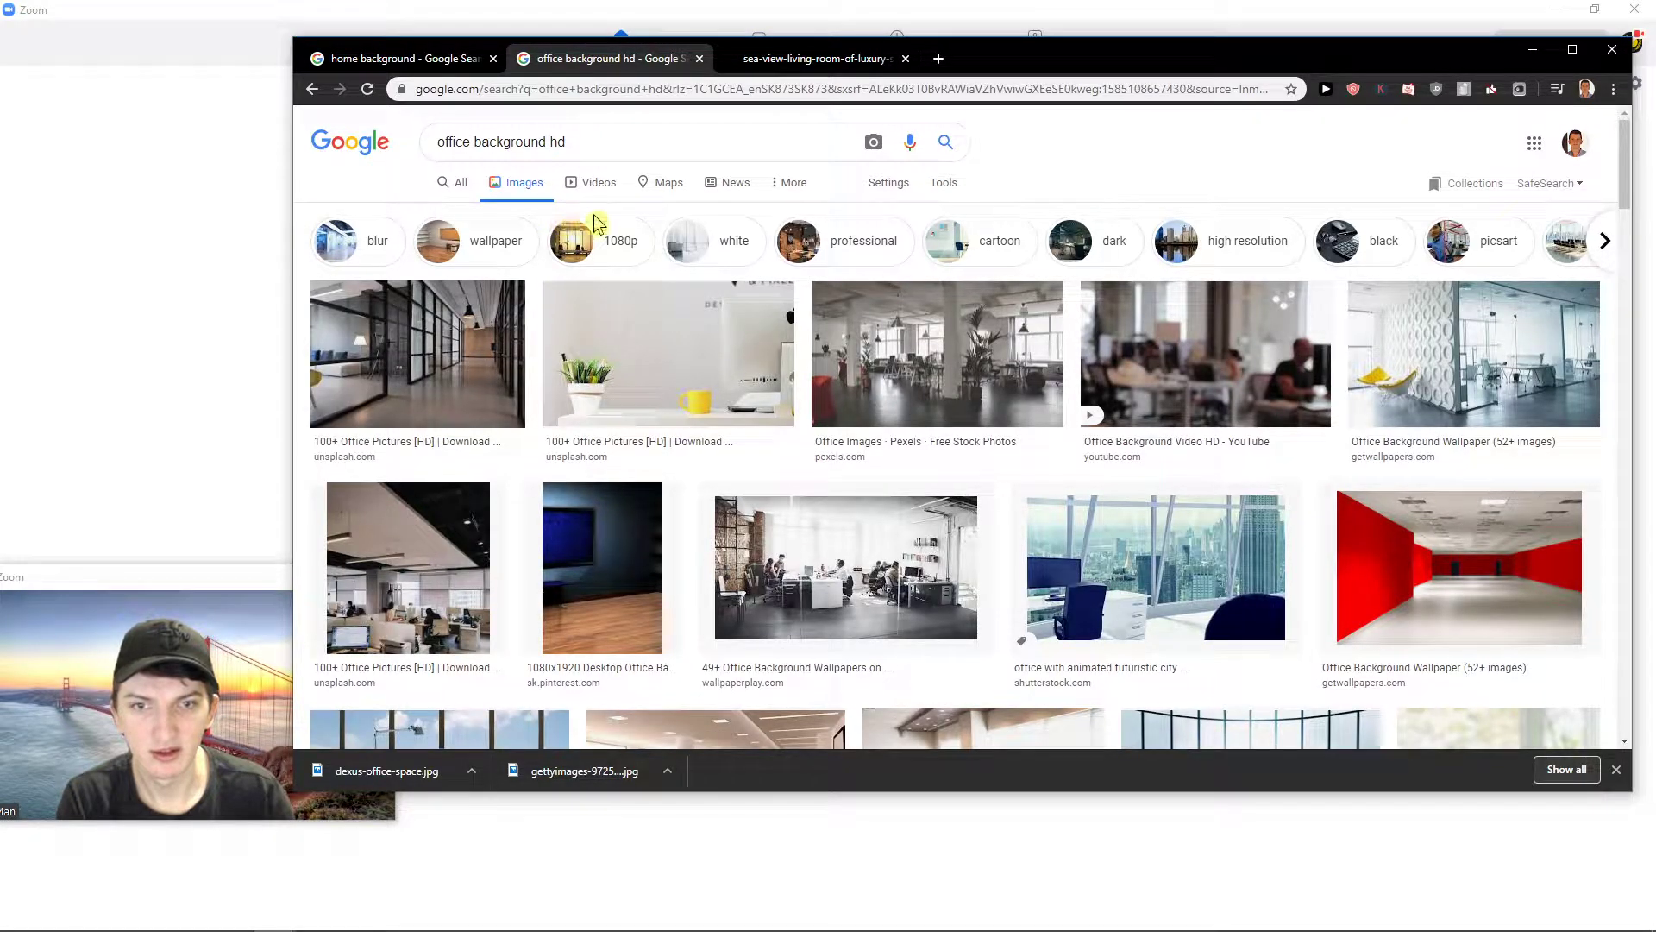
scroll(595, 216, down, 1)
scroll(595, 214, down, 1)
scroll(595, 215, down, 2)
scroll(596, 226, down, 2)
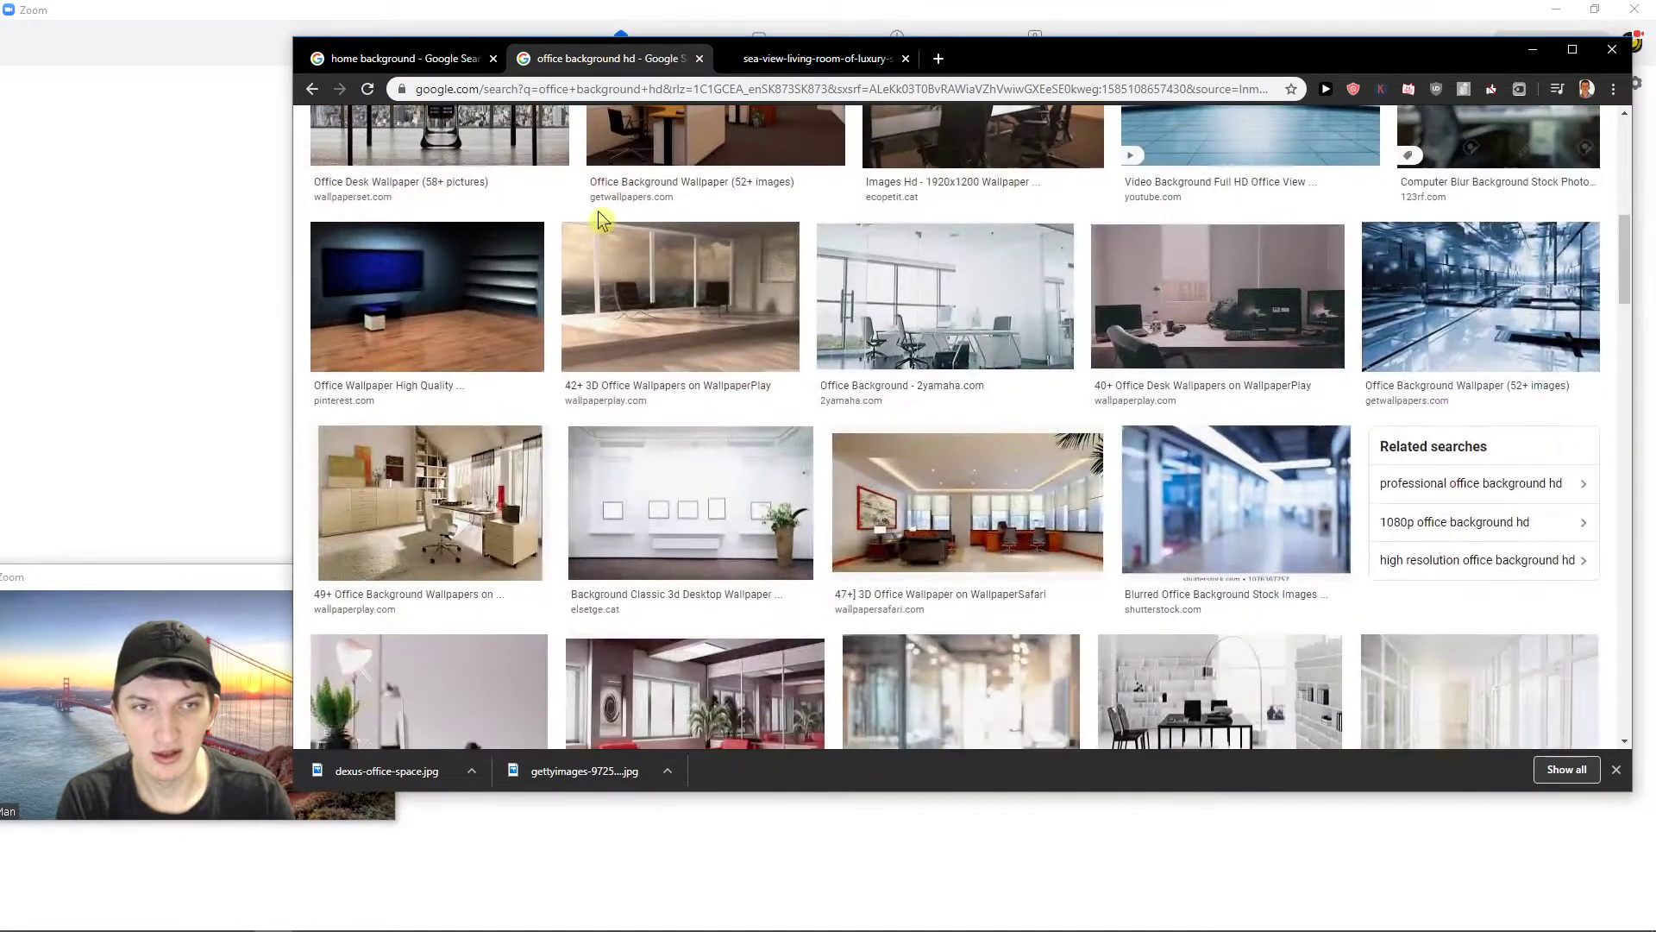
- Preview the 2yamaha glass office, visit and close its page, then preview the white hallway
click(889, 295)
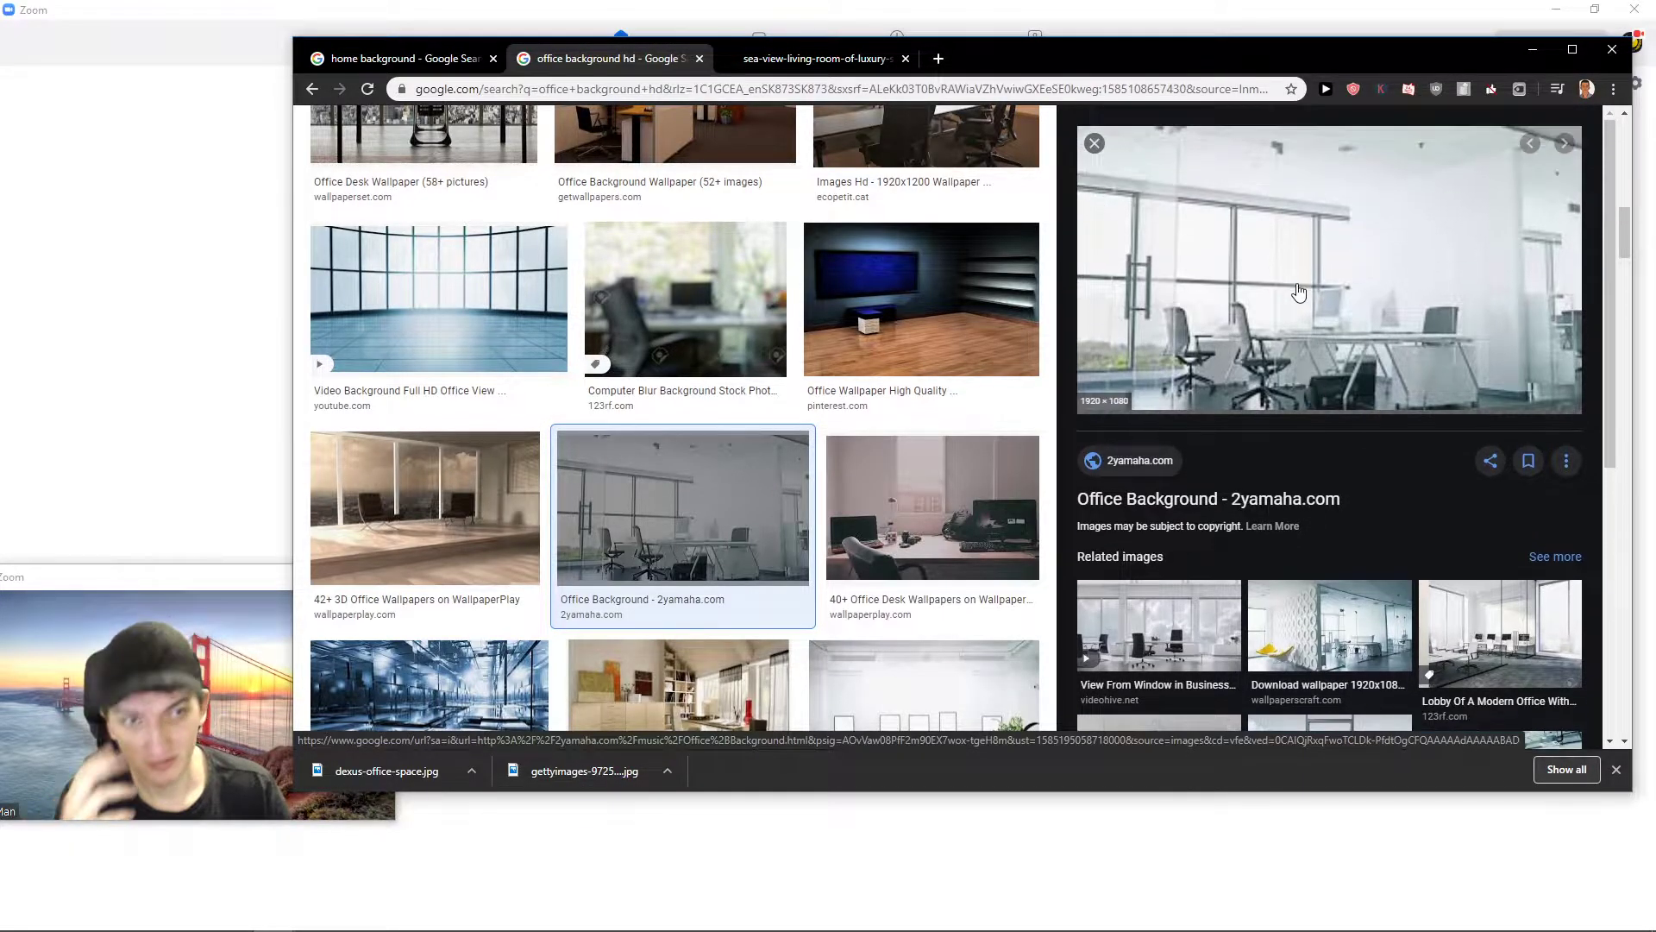
click(1267, 311)
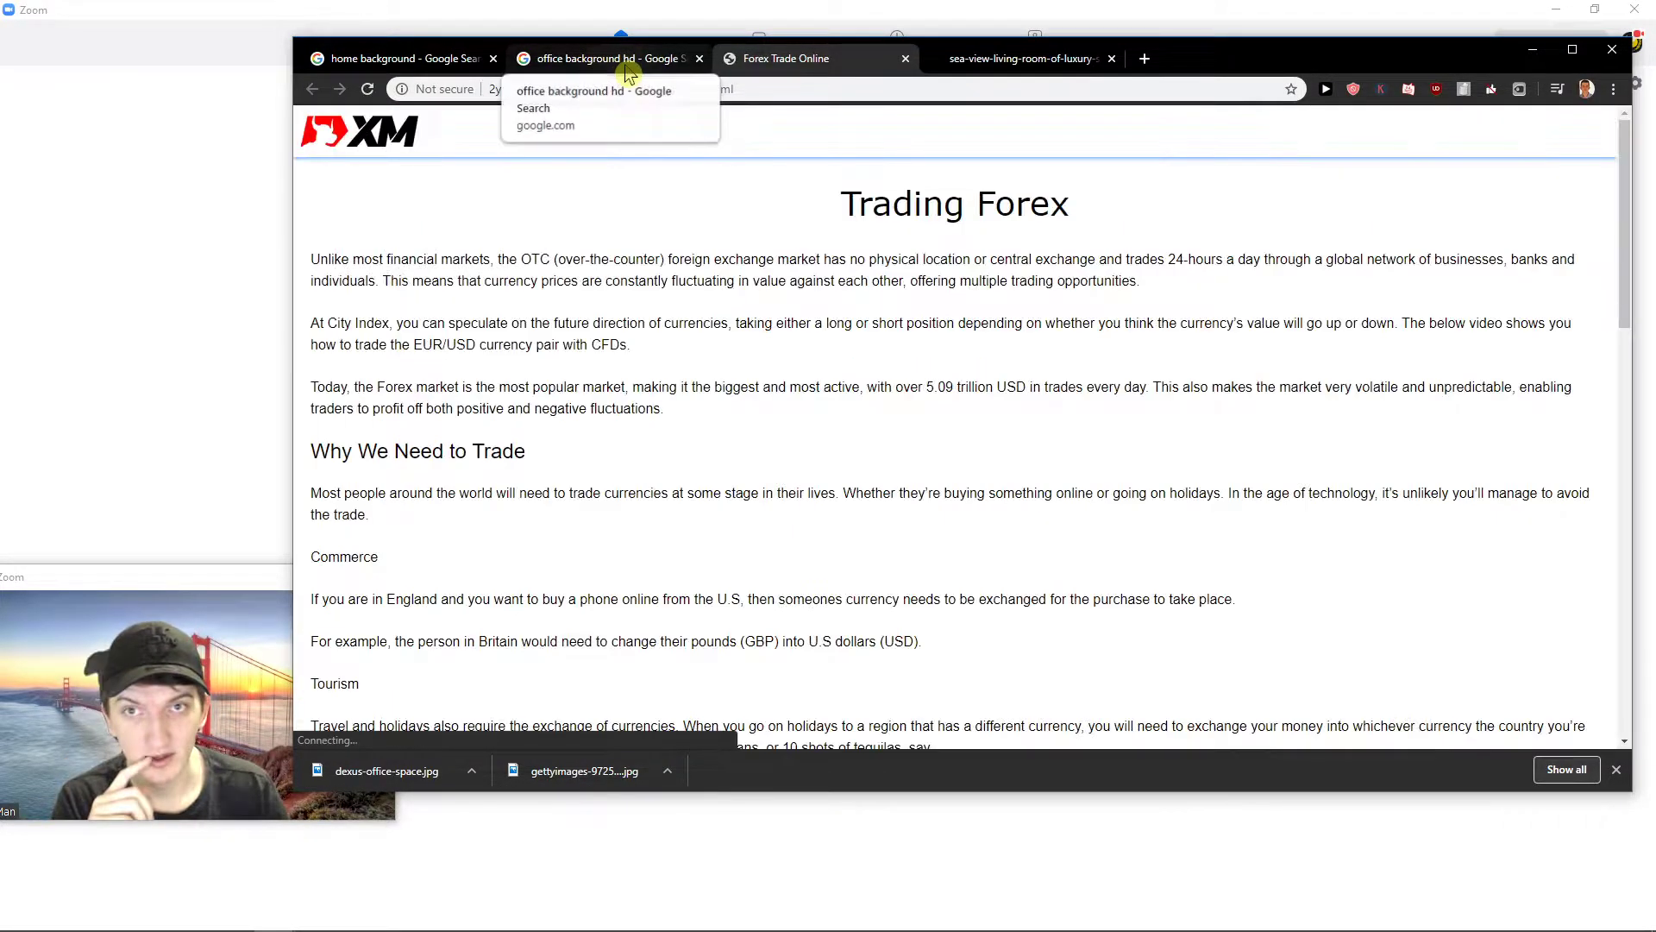
scroll(887, 359, down, 2)
scroll(886, 359, down, 5)
scroll(864, 387, down, 5)
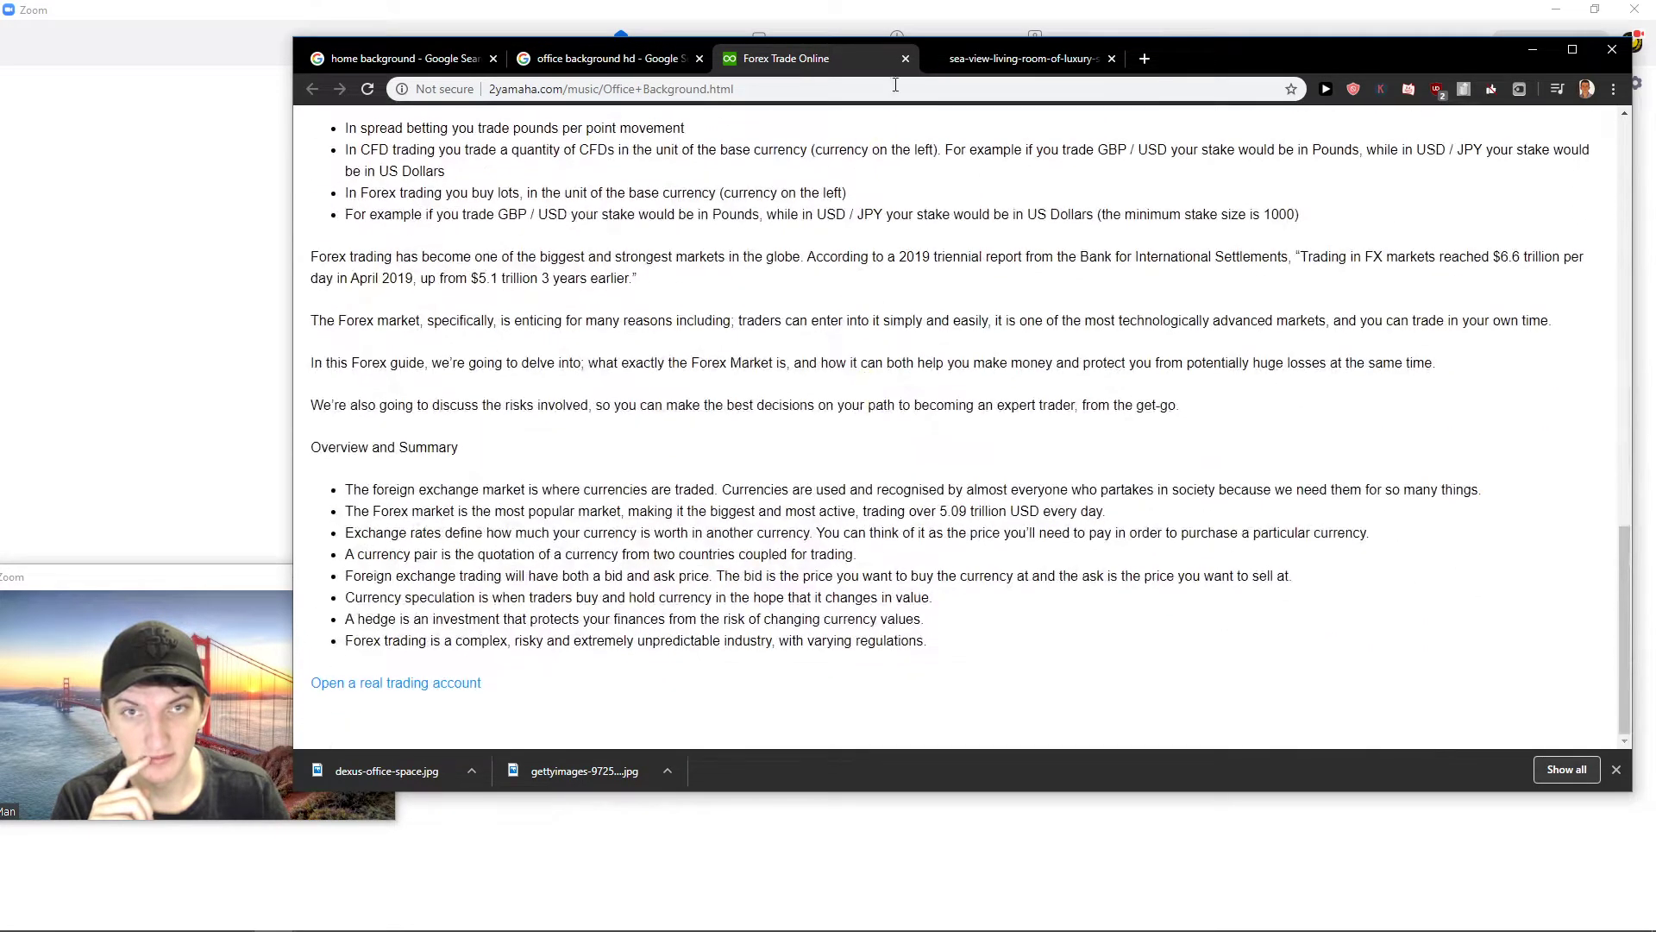
click(906, 58)
scroll(738, 435, down, 1)
scroll(738, 435, down, 2)
scroll(737, 435, down, 2)
scroll(738, 435, down, 1)
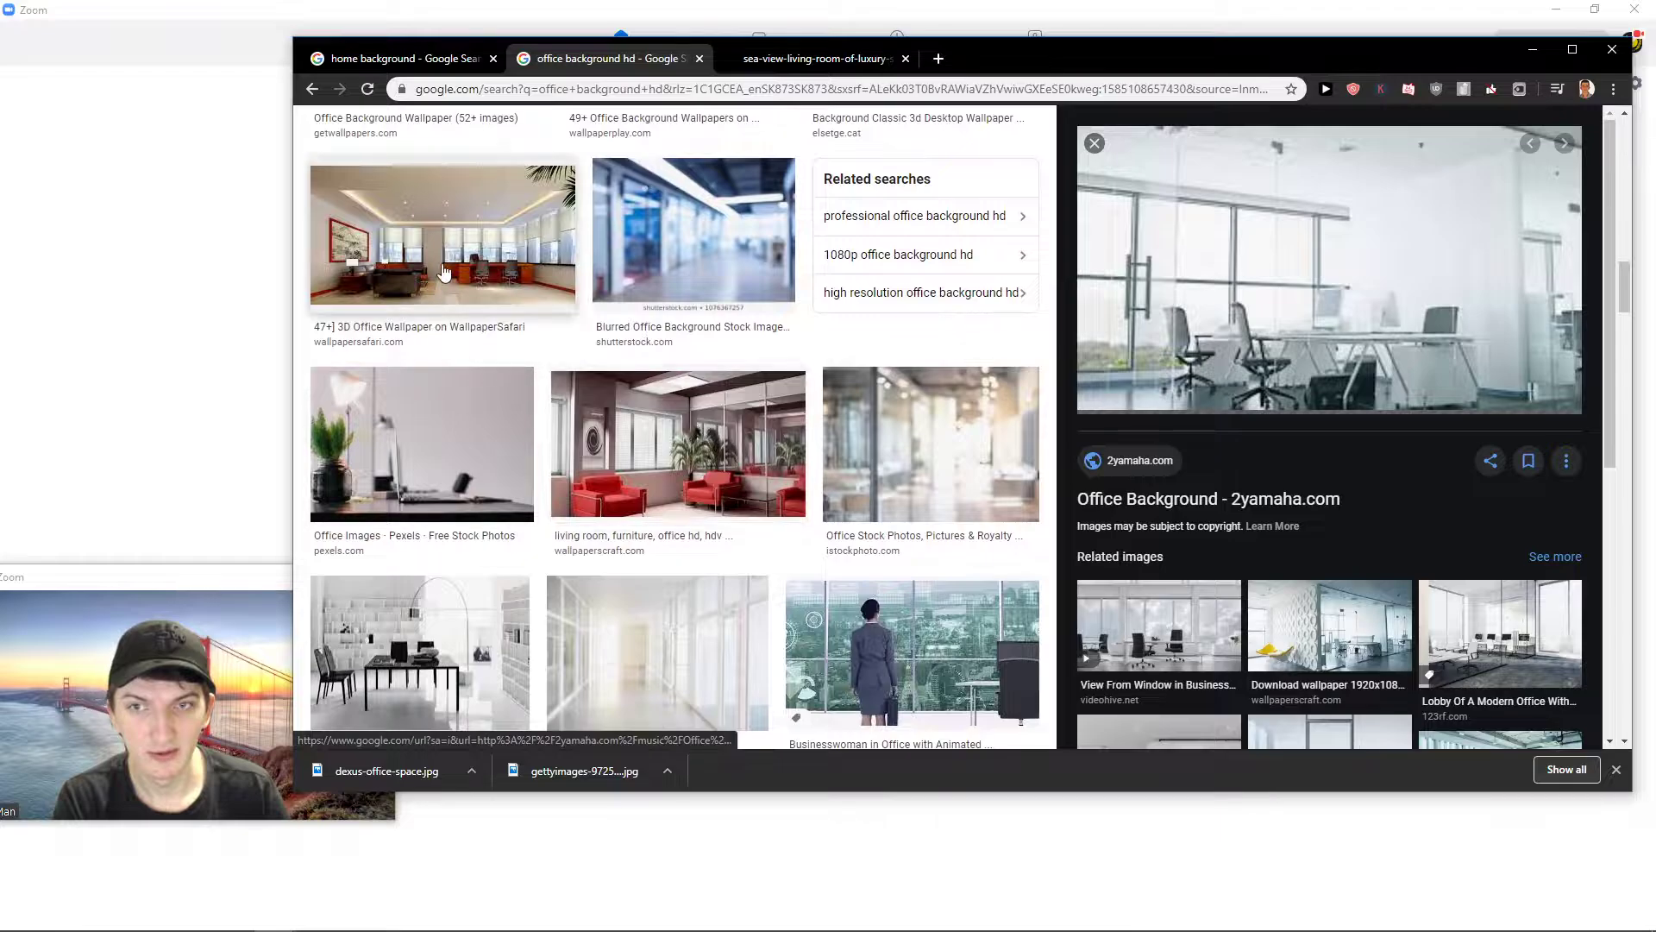
scroll(606, 481, down, 2)
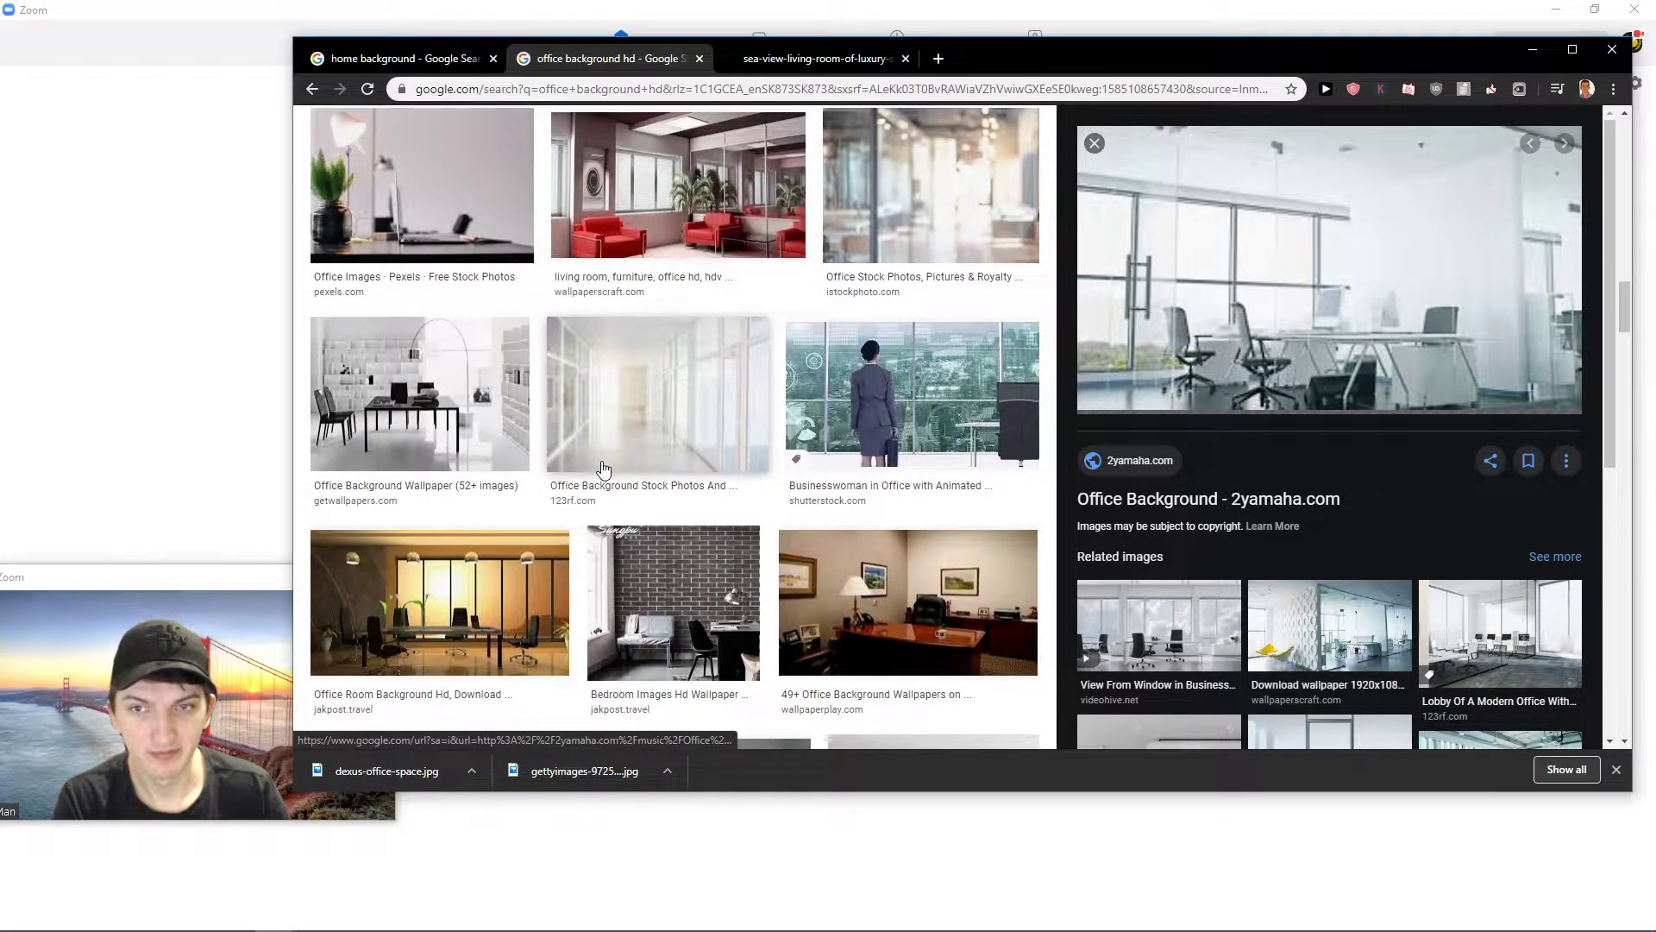
click(628, 417)
scroll(629, 418, down, 1)
scroll(629, 417, down, 3)
scroll(634, 417, down, 1)
scroll(654, 417, down, 1)
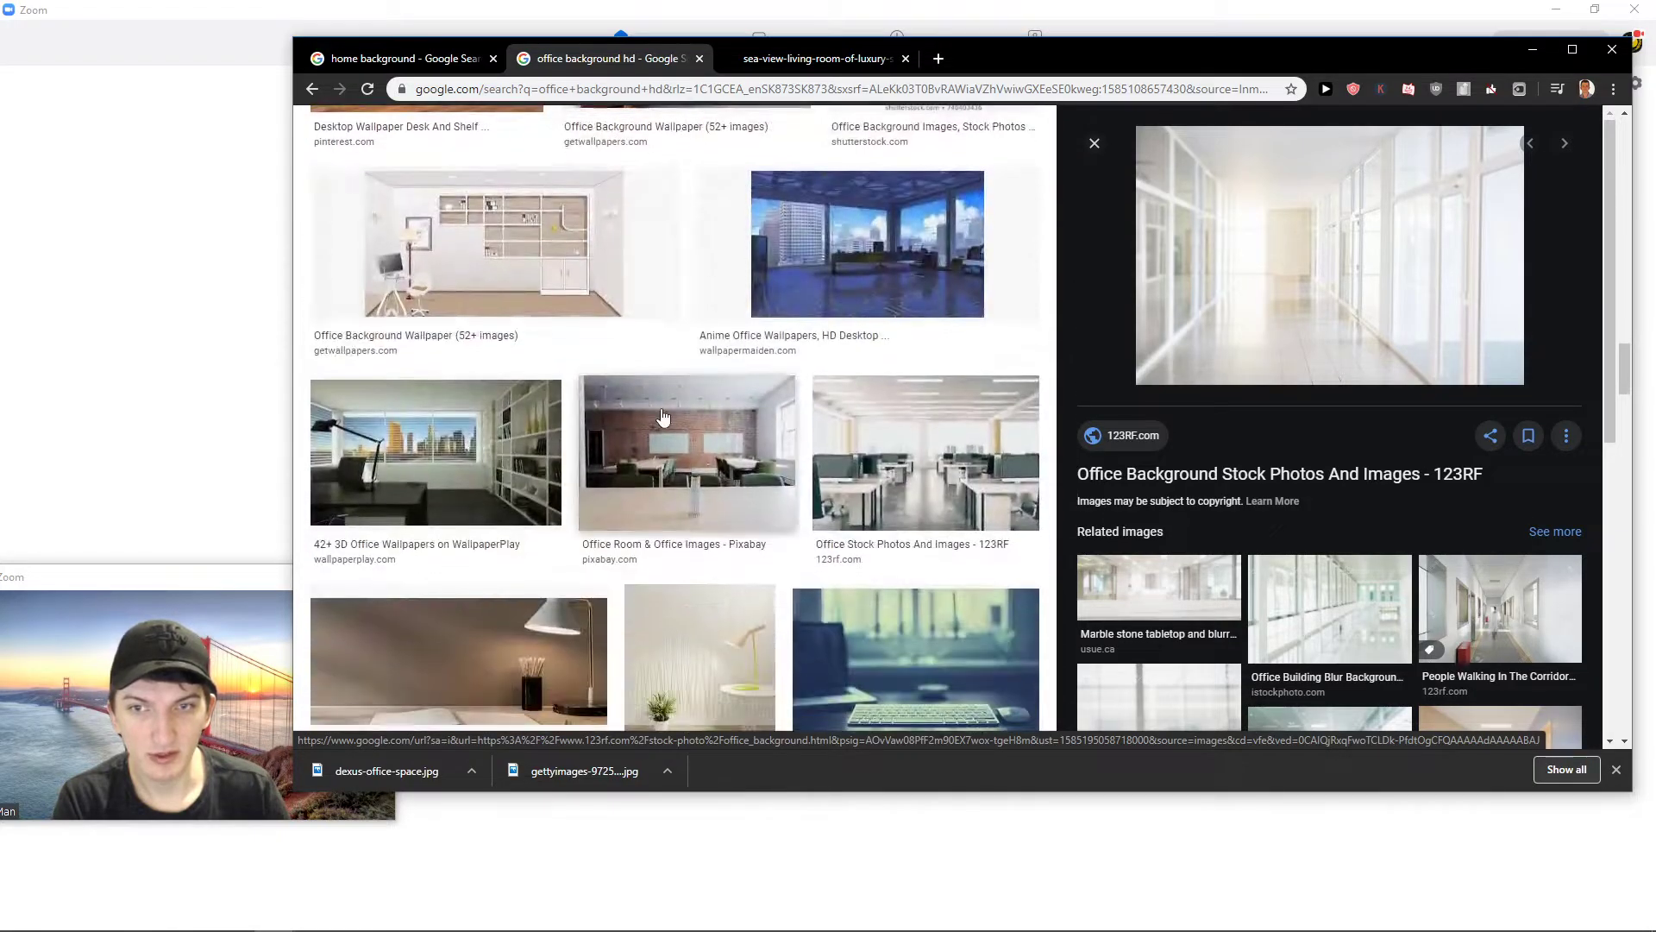
- Restore the meeting window, enlarging it and moving it up-left
click(210, 573)
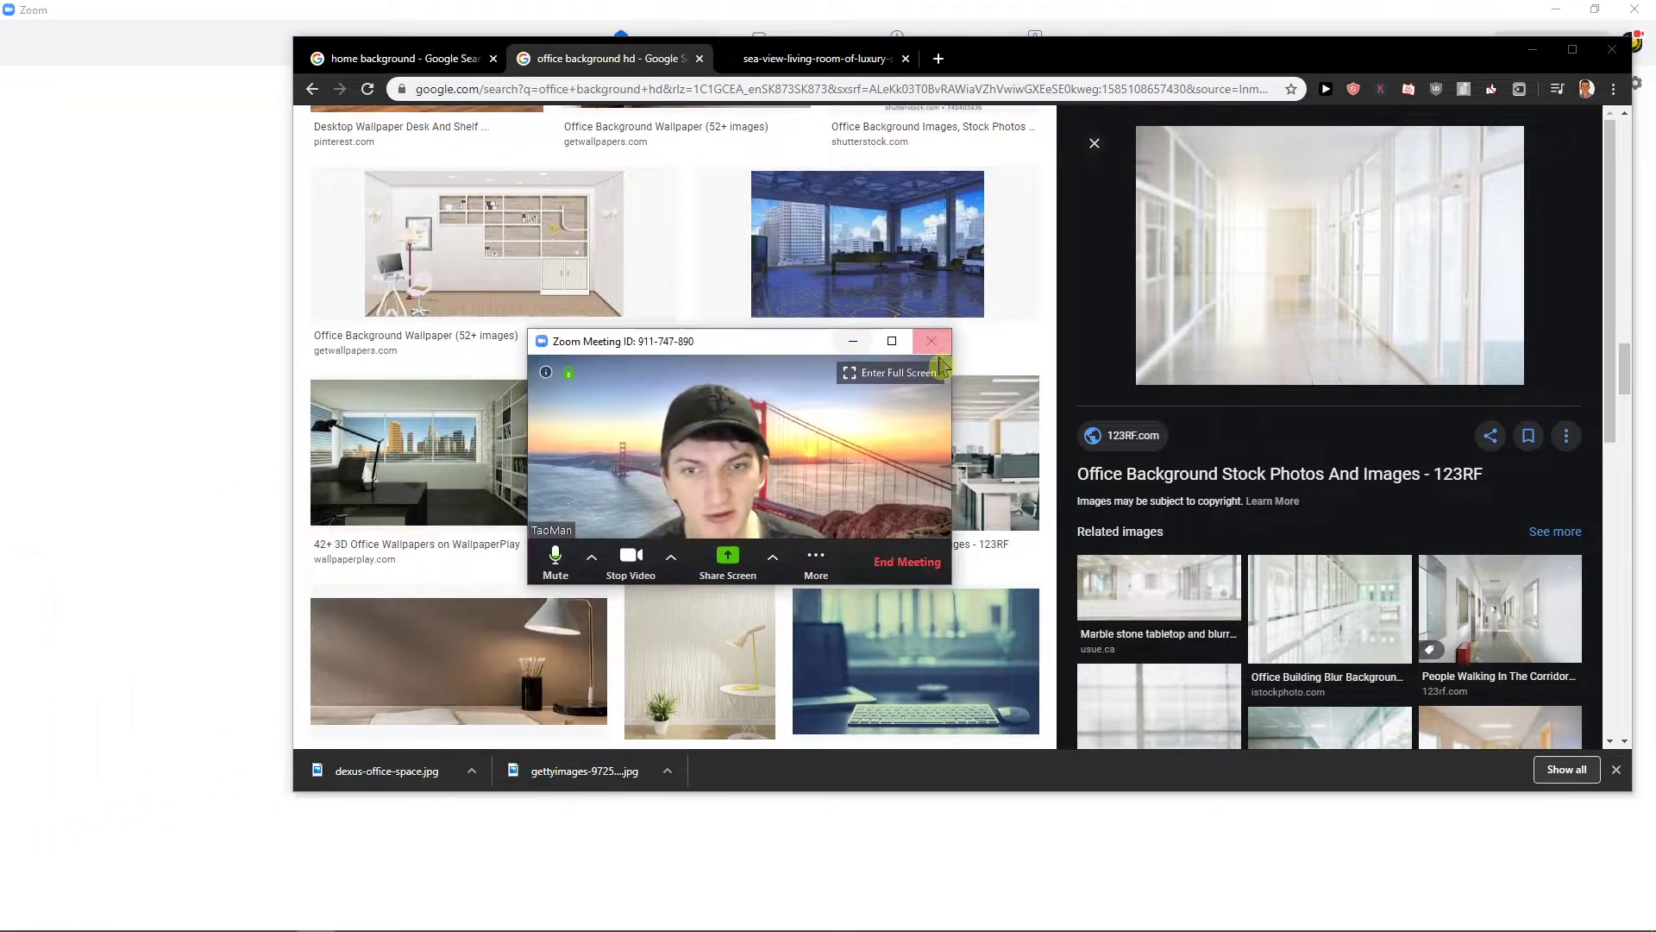
drag(951, 585, 1312, 835)
drag(807, 351, 697, 174)
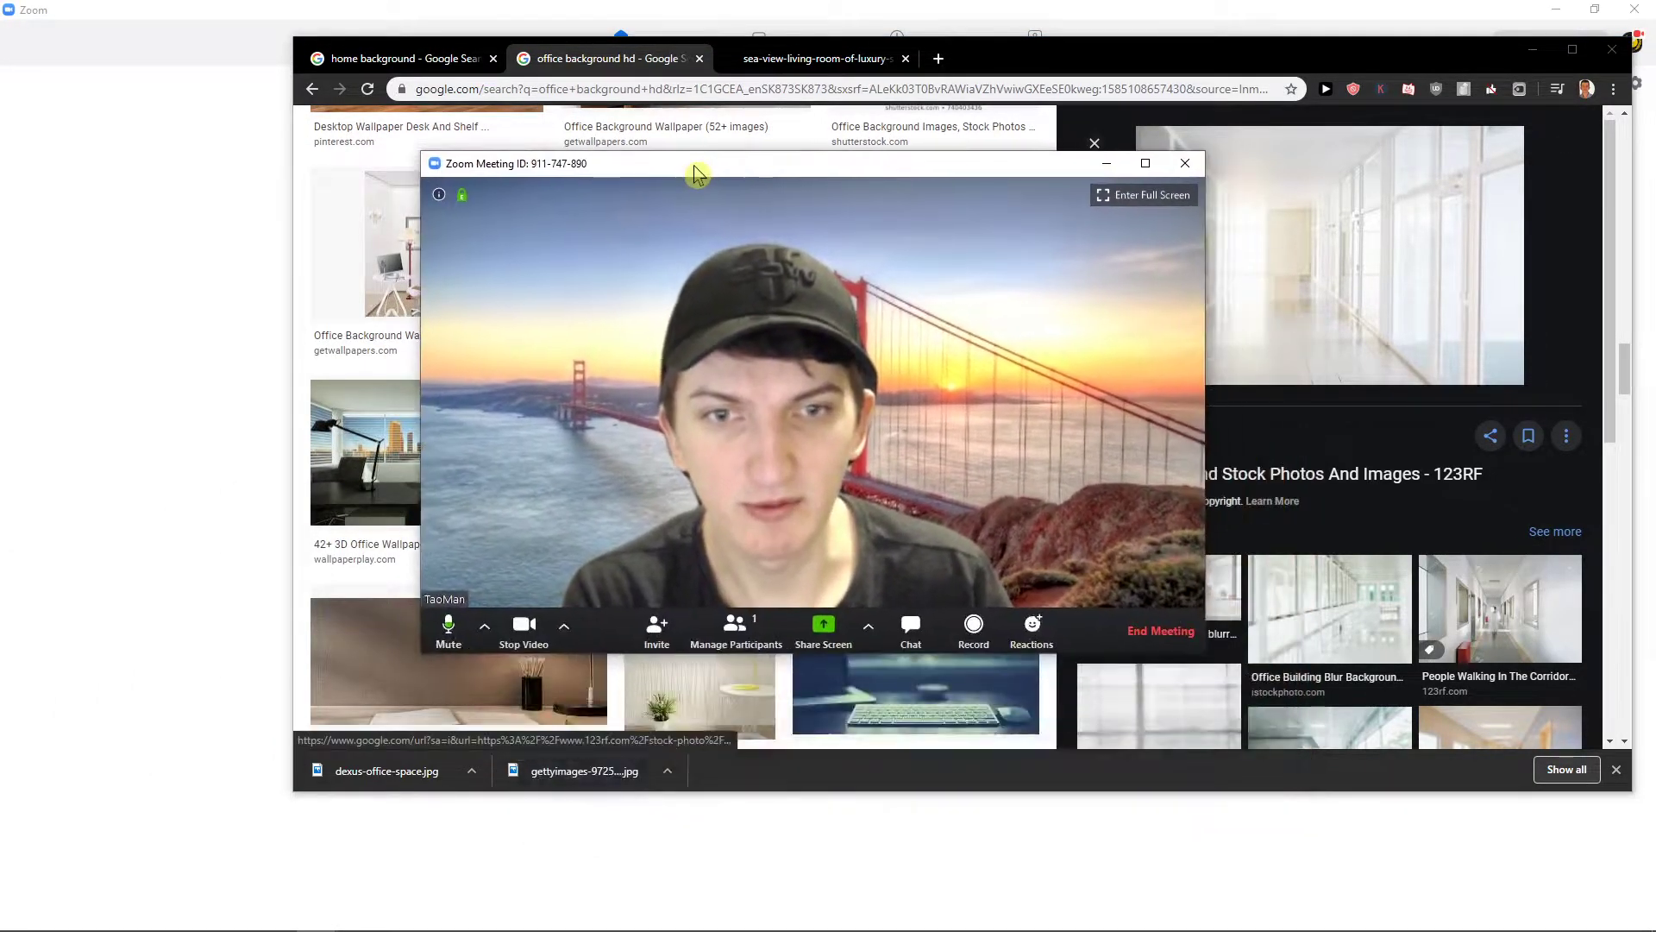
- Add dexus-office-space from the Desktop as a virtual background image
click(564, 624)
click(609, 595)
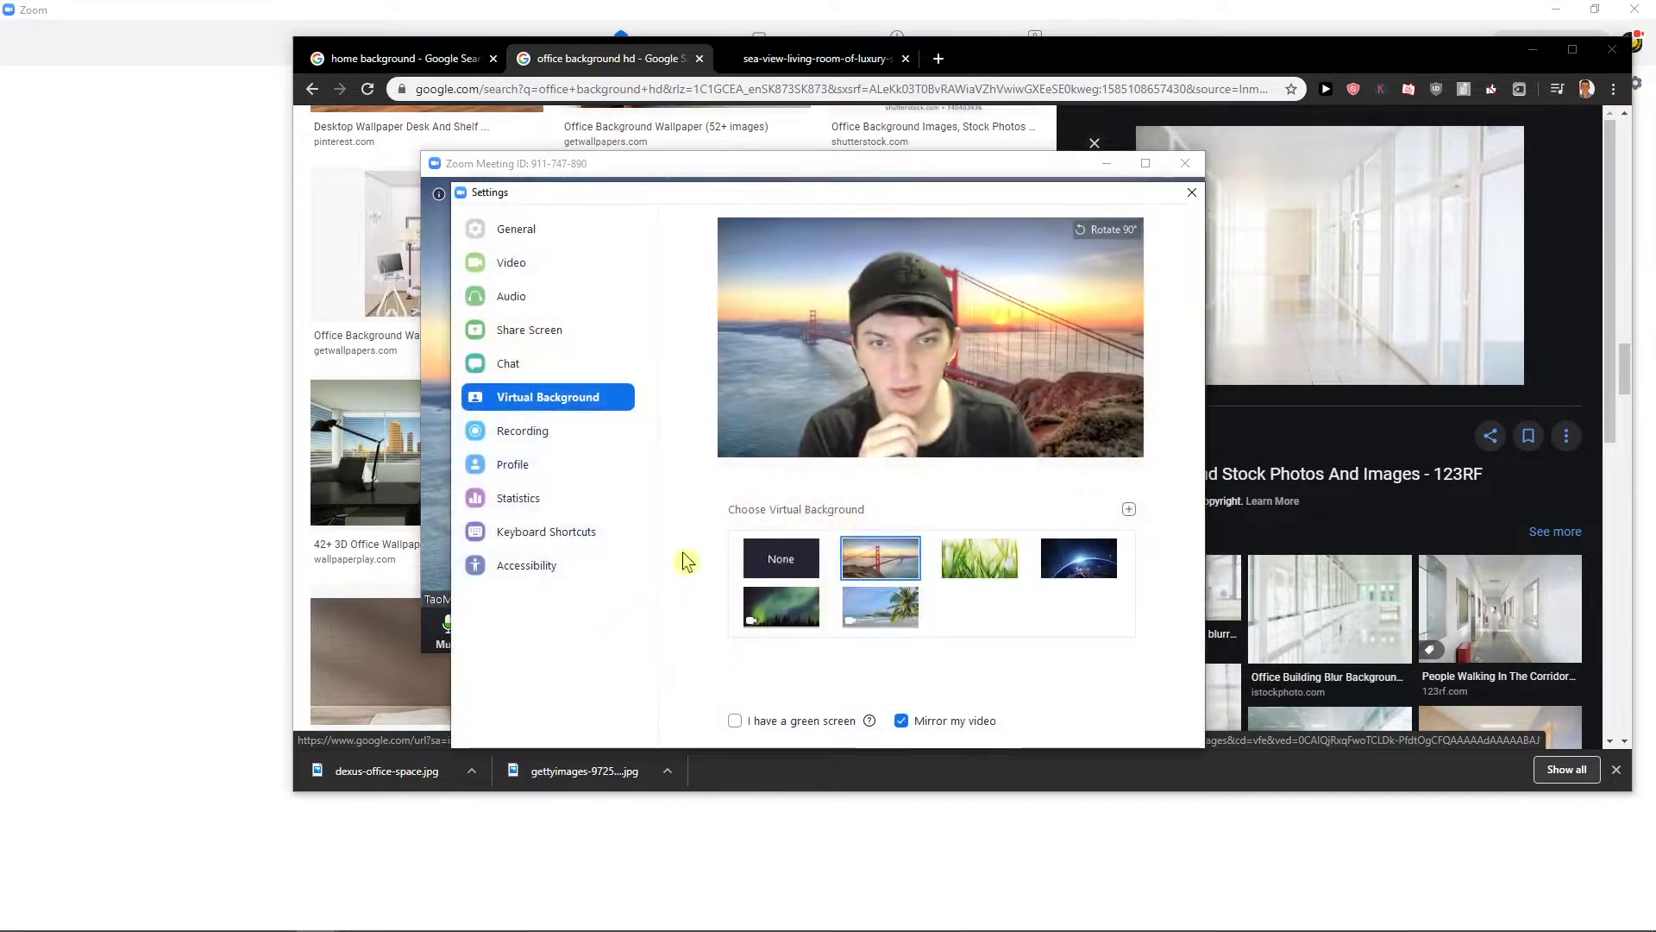
click(1128, 509)
click(1169, 539)
click(519, 416)
scroll(930, 486, down, 2)
scroll(929, 487, down, 2)
scroll(929, 487, down, 2)
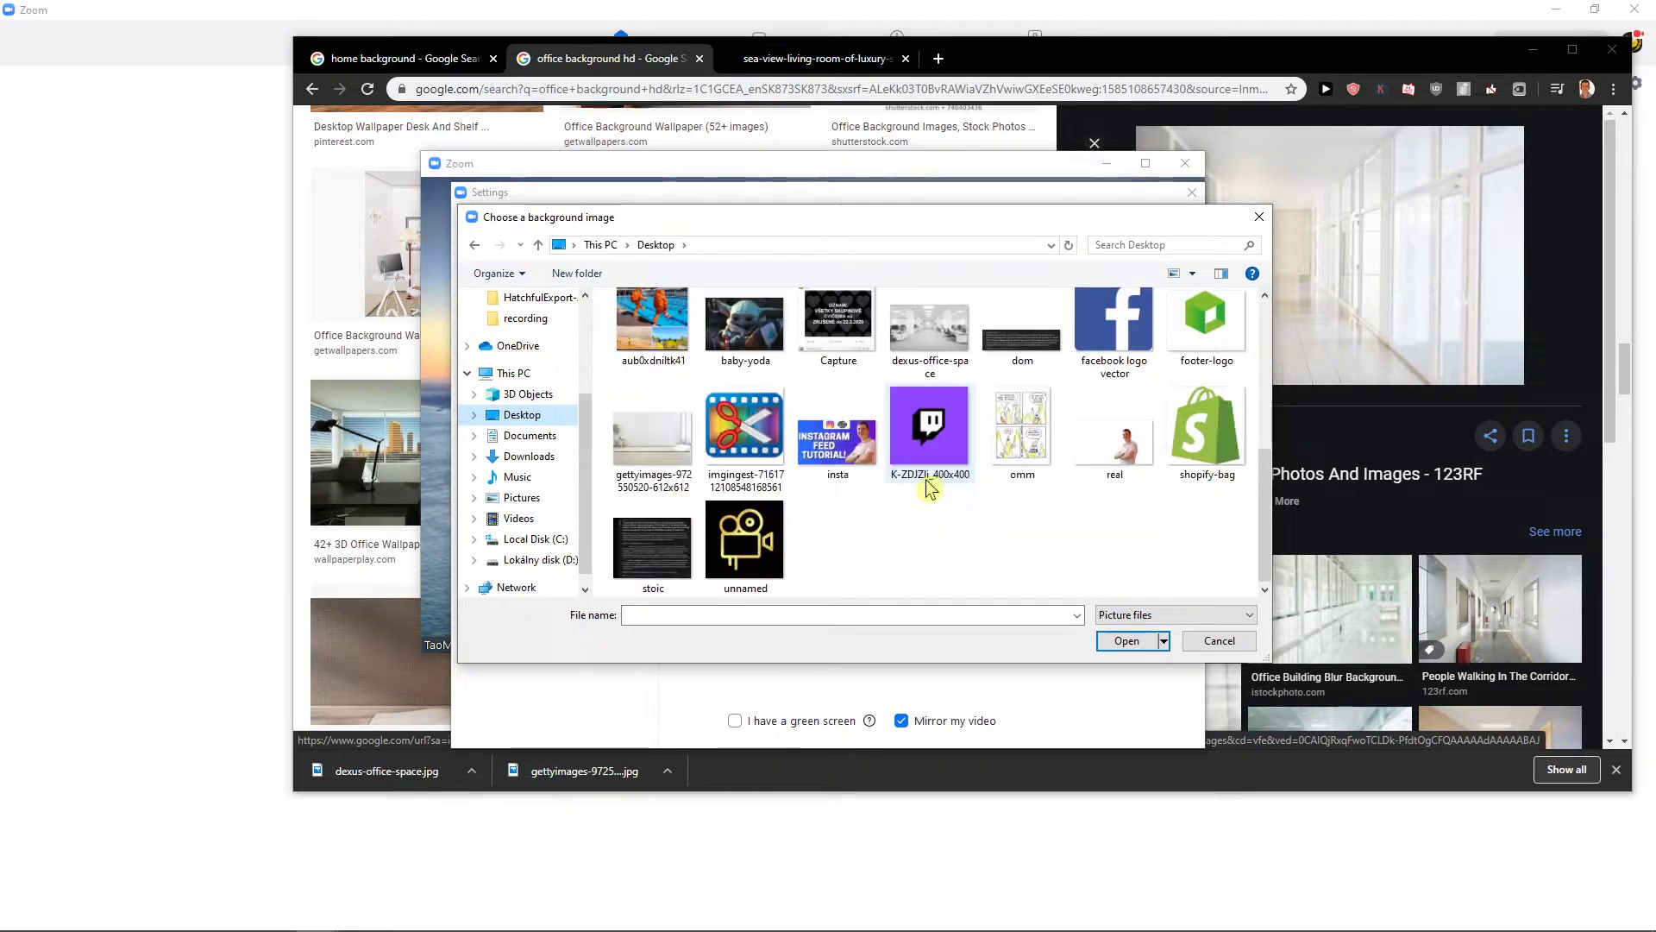
scroll(904, 522, up, 1)
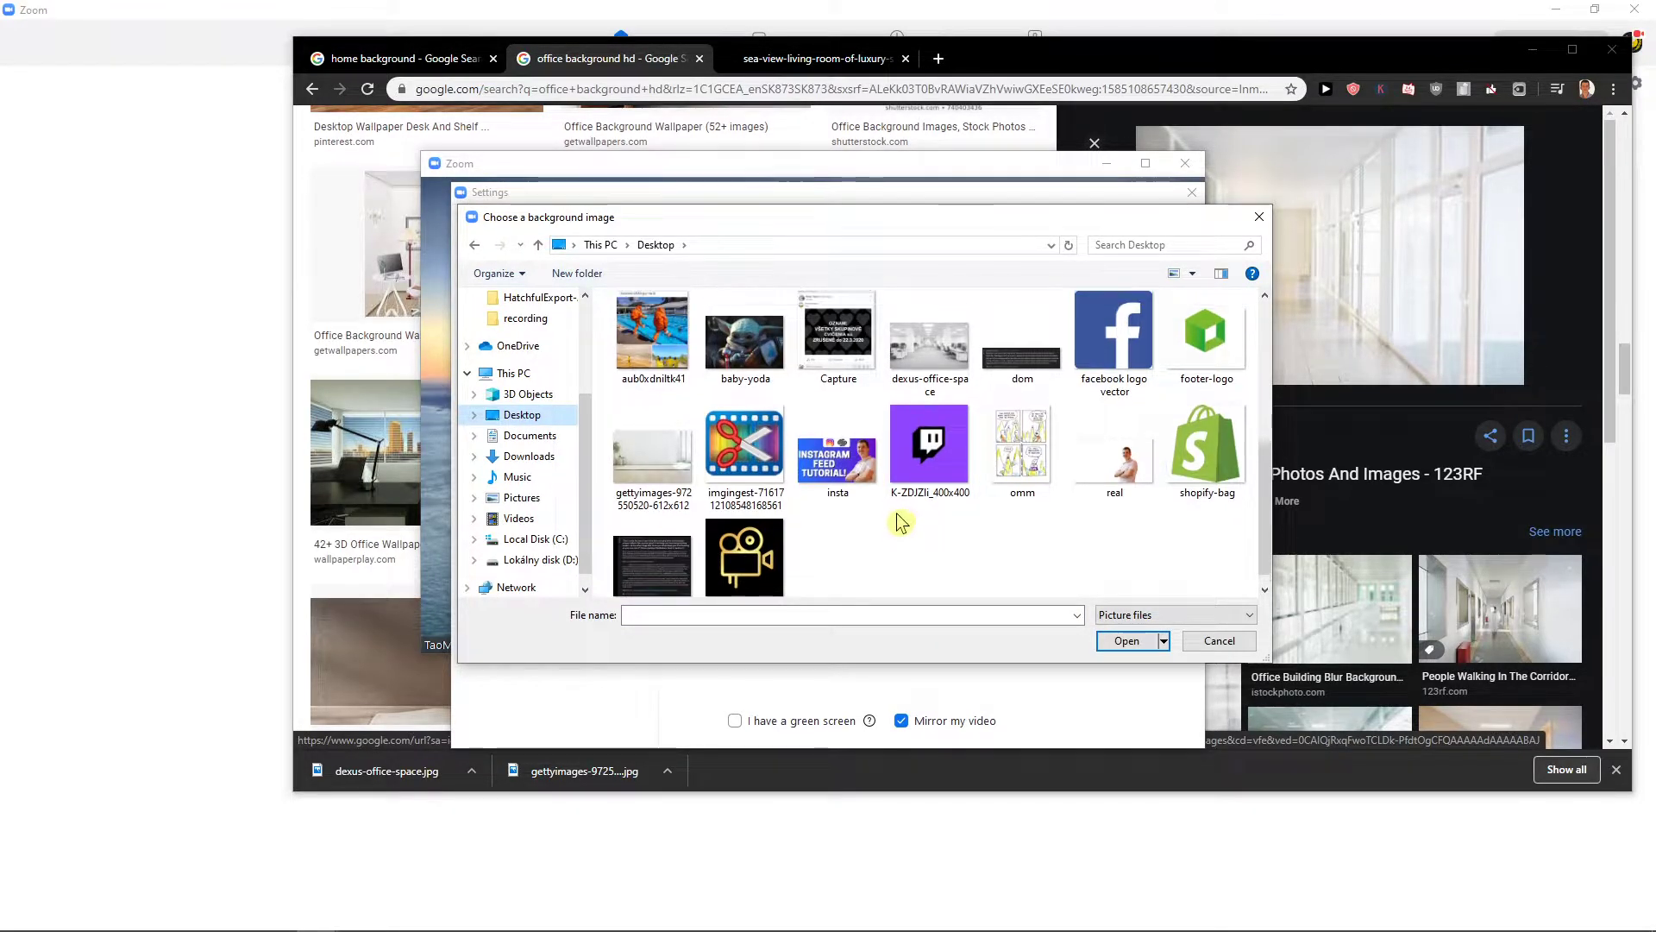
double_click(938, 362)
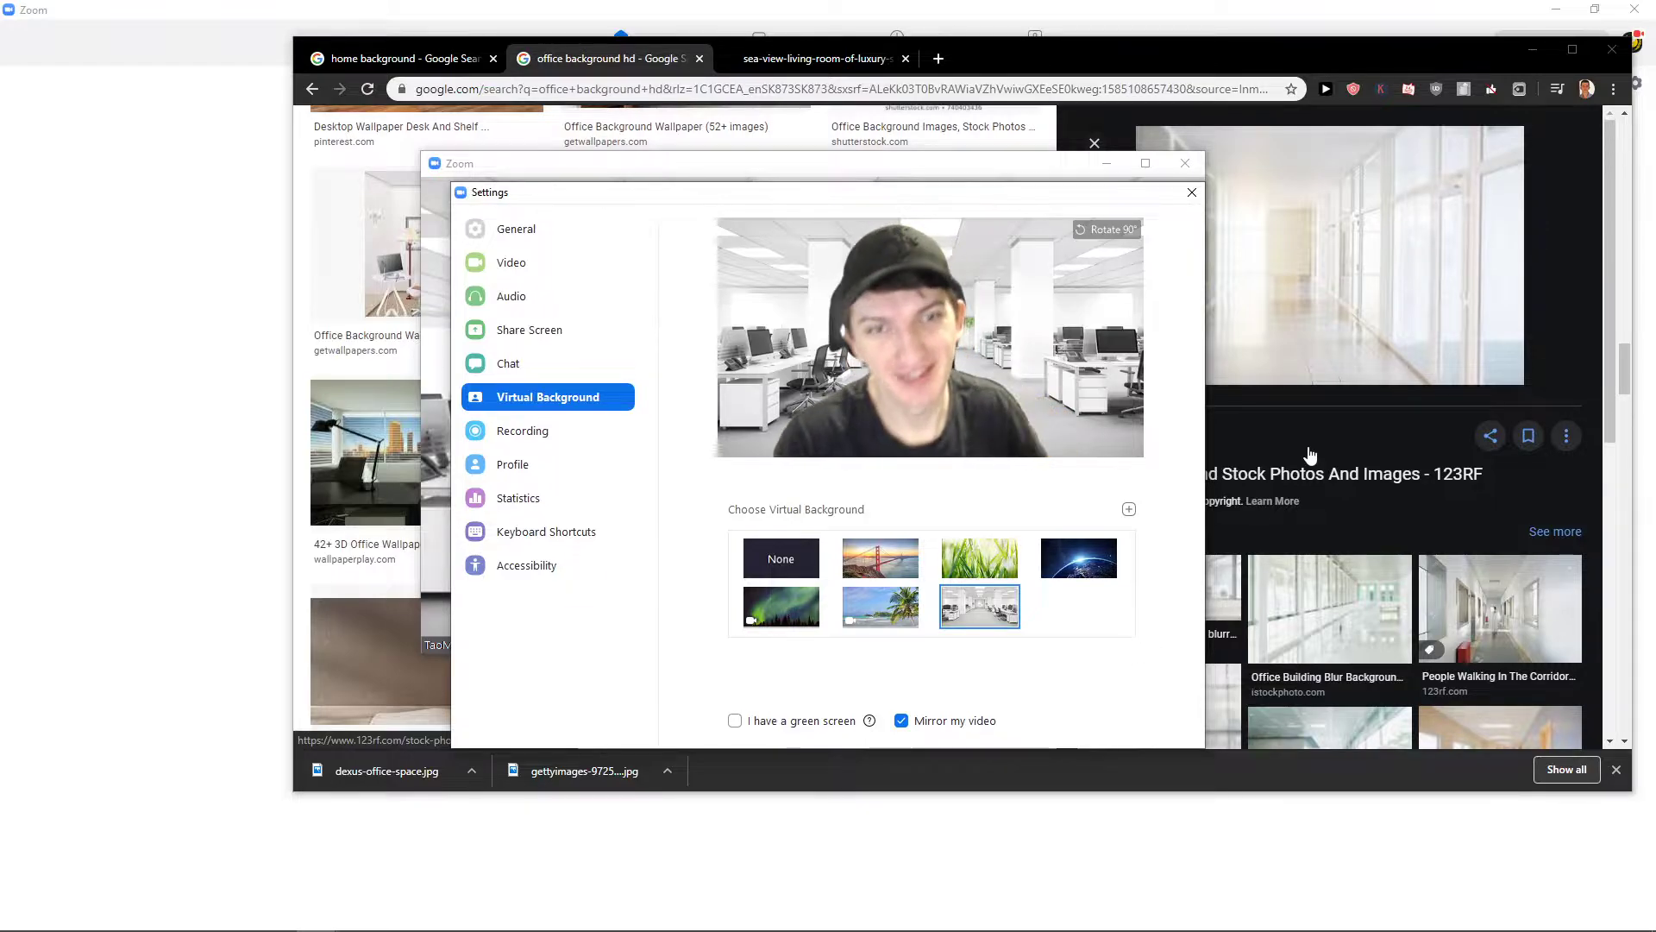
- Add the gettyimages white-room picture as a background image
click(1132, 514)
click(1152, 536)
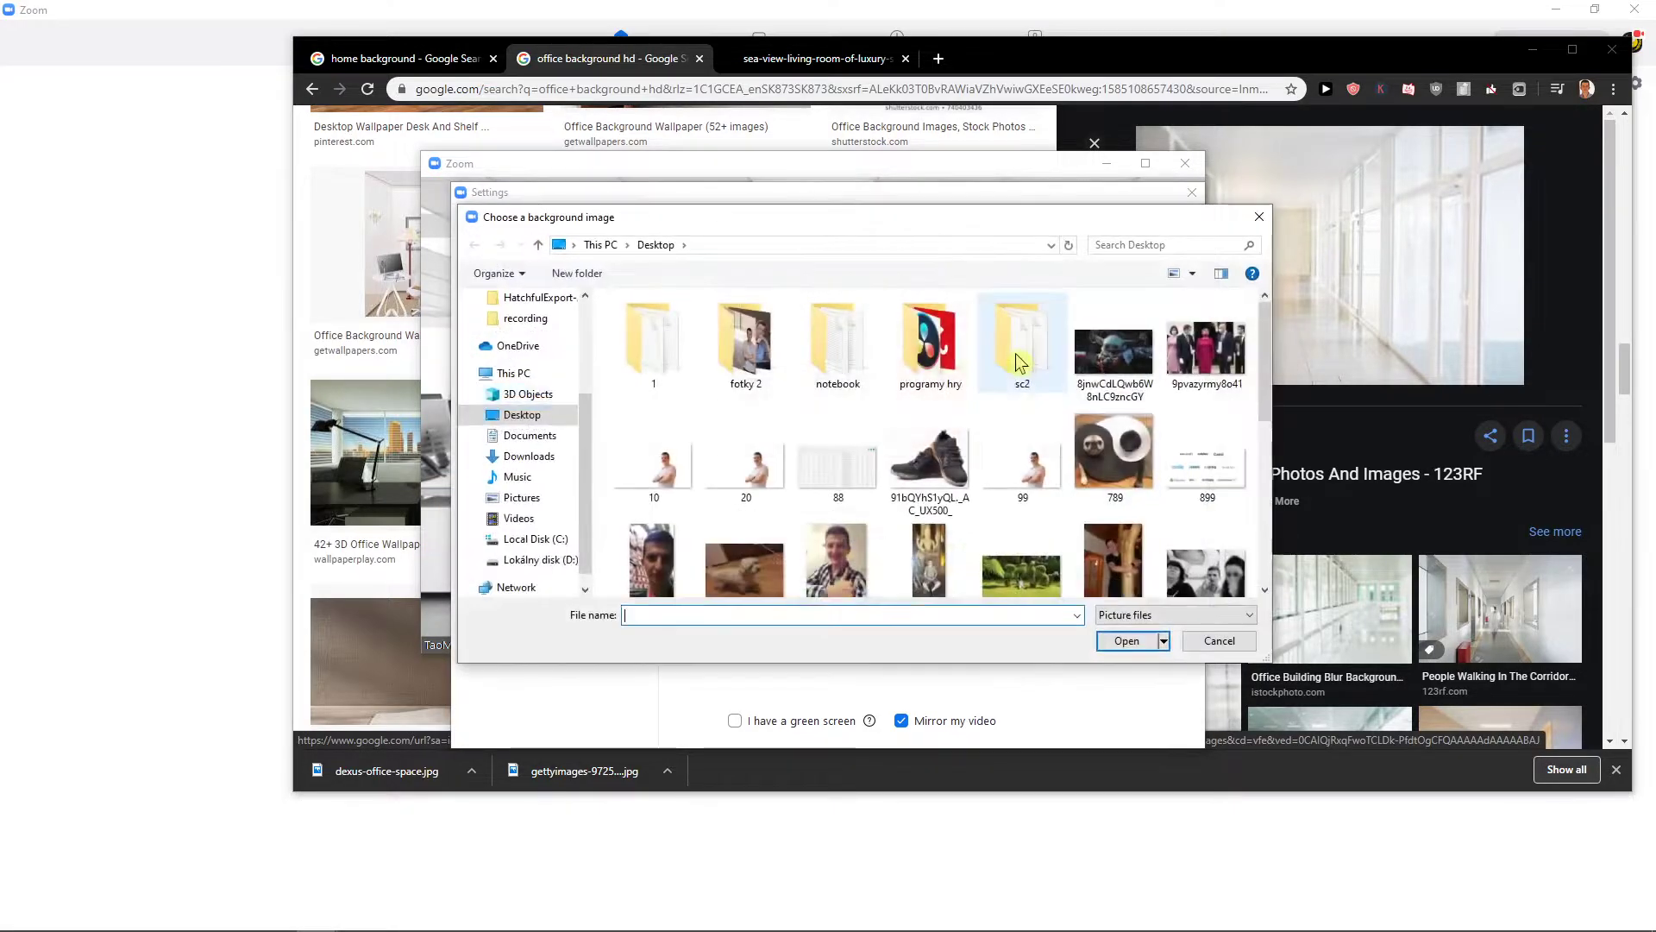
scroll(1019, 364, down, 3)
scroll(1139, 428, down, 2)
scroll(1156, 441, down, 2)
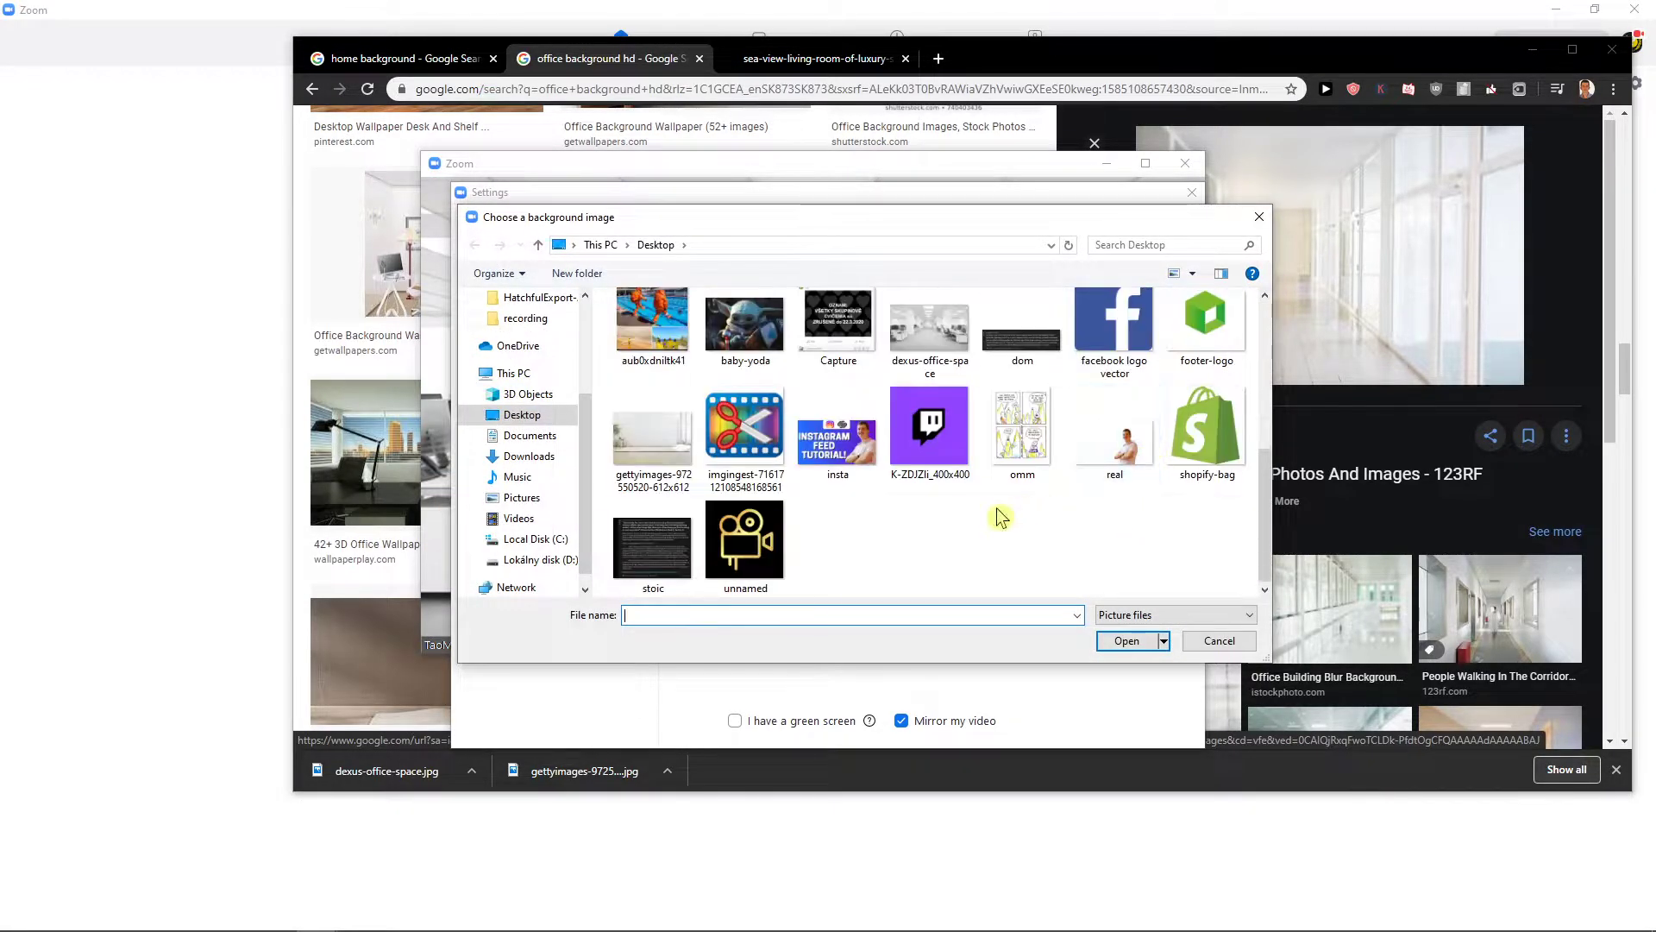
scroll(997, 518, up, 2)
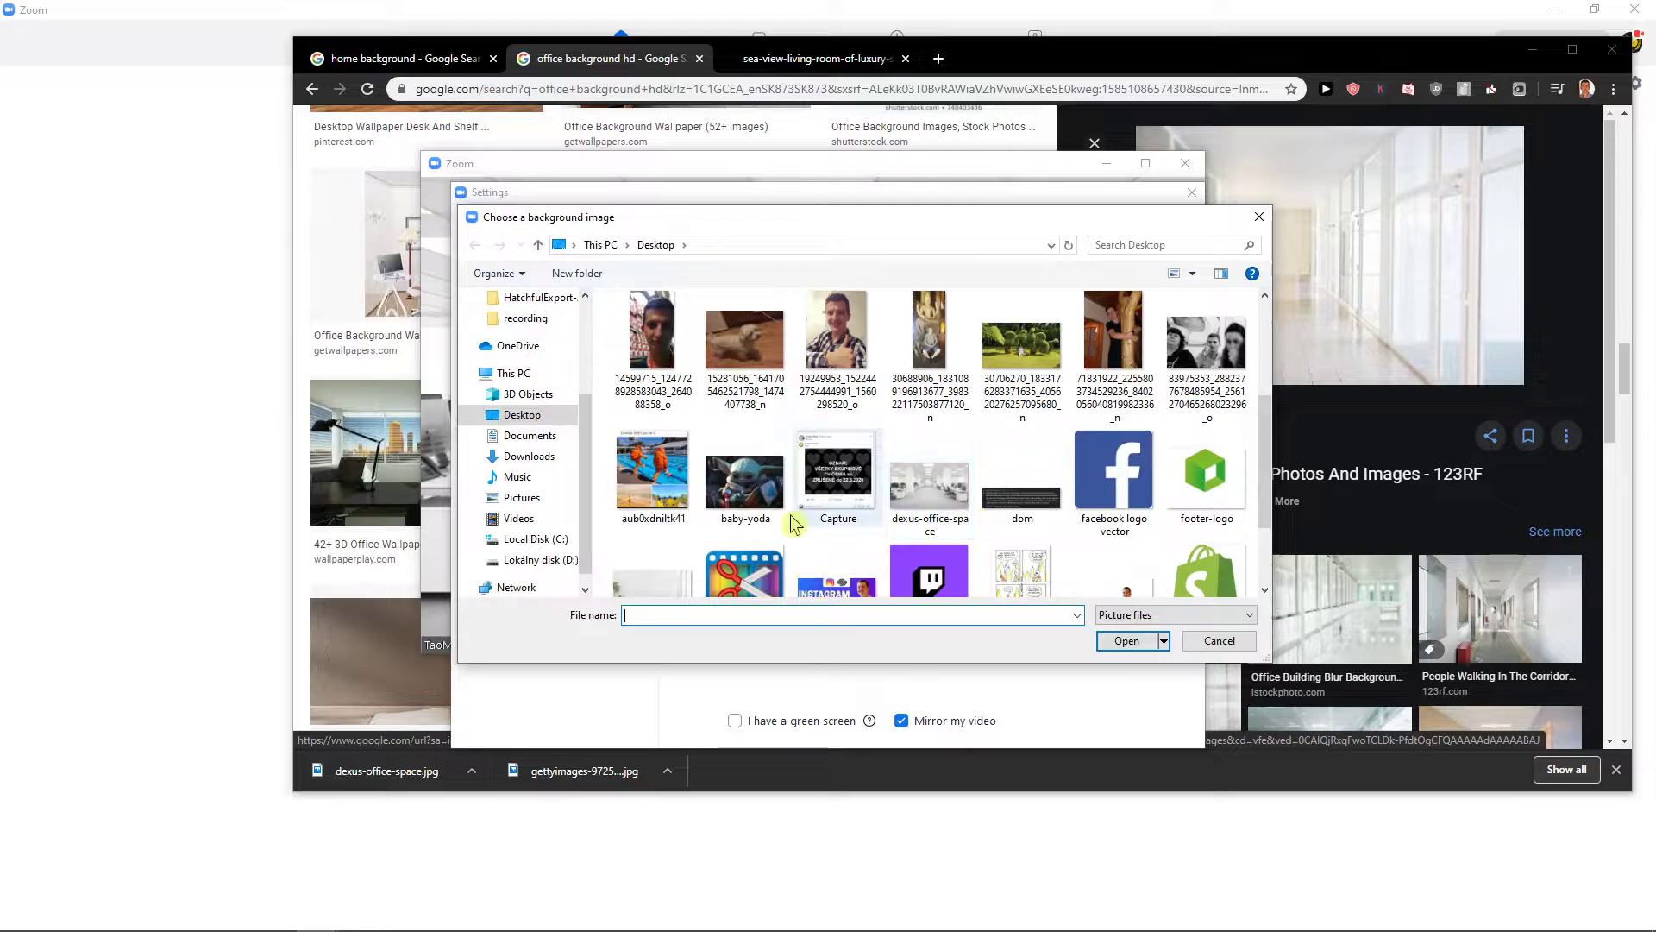
scroll(780, 515, down, 1)
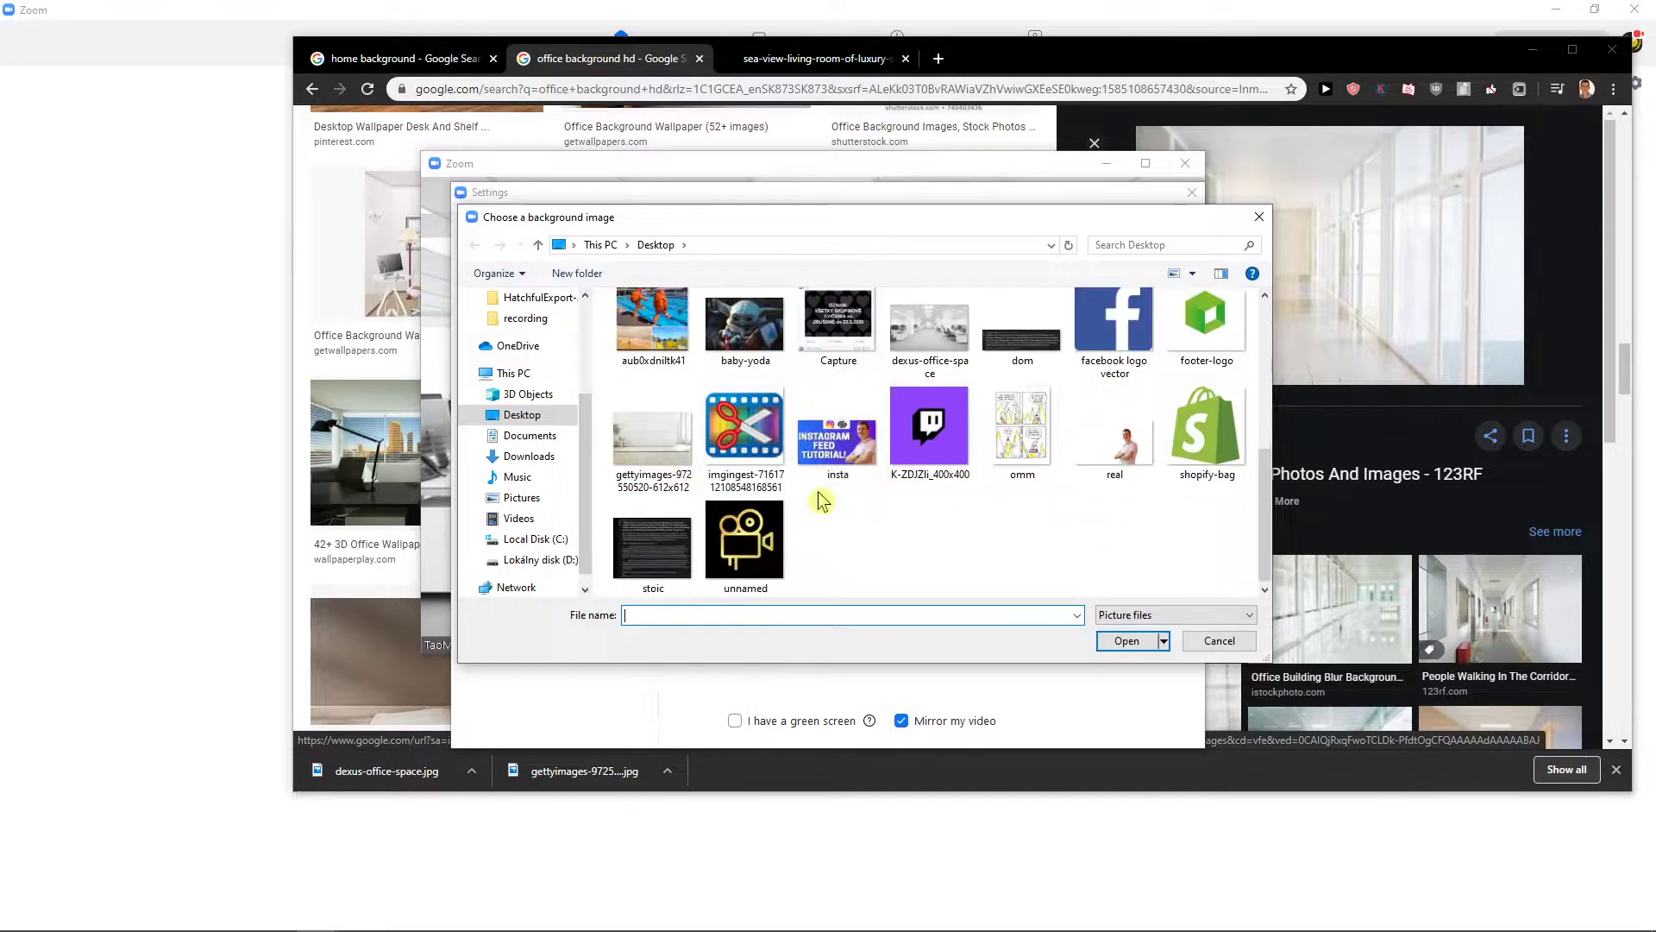
double_click(660, 453)
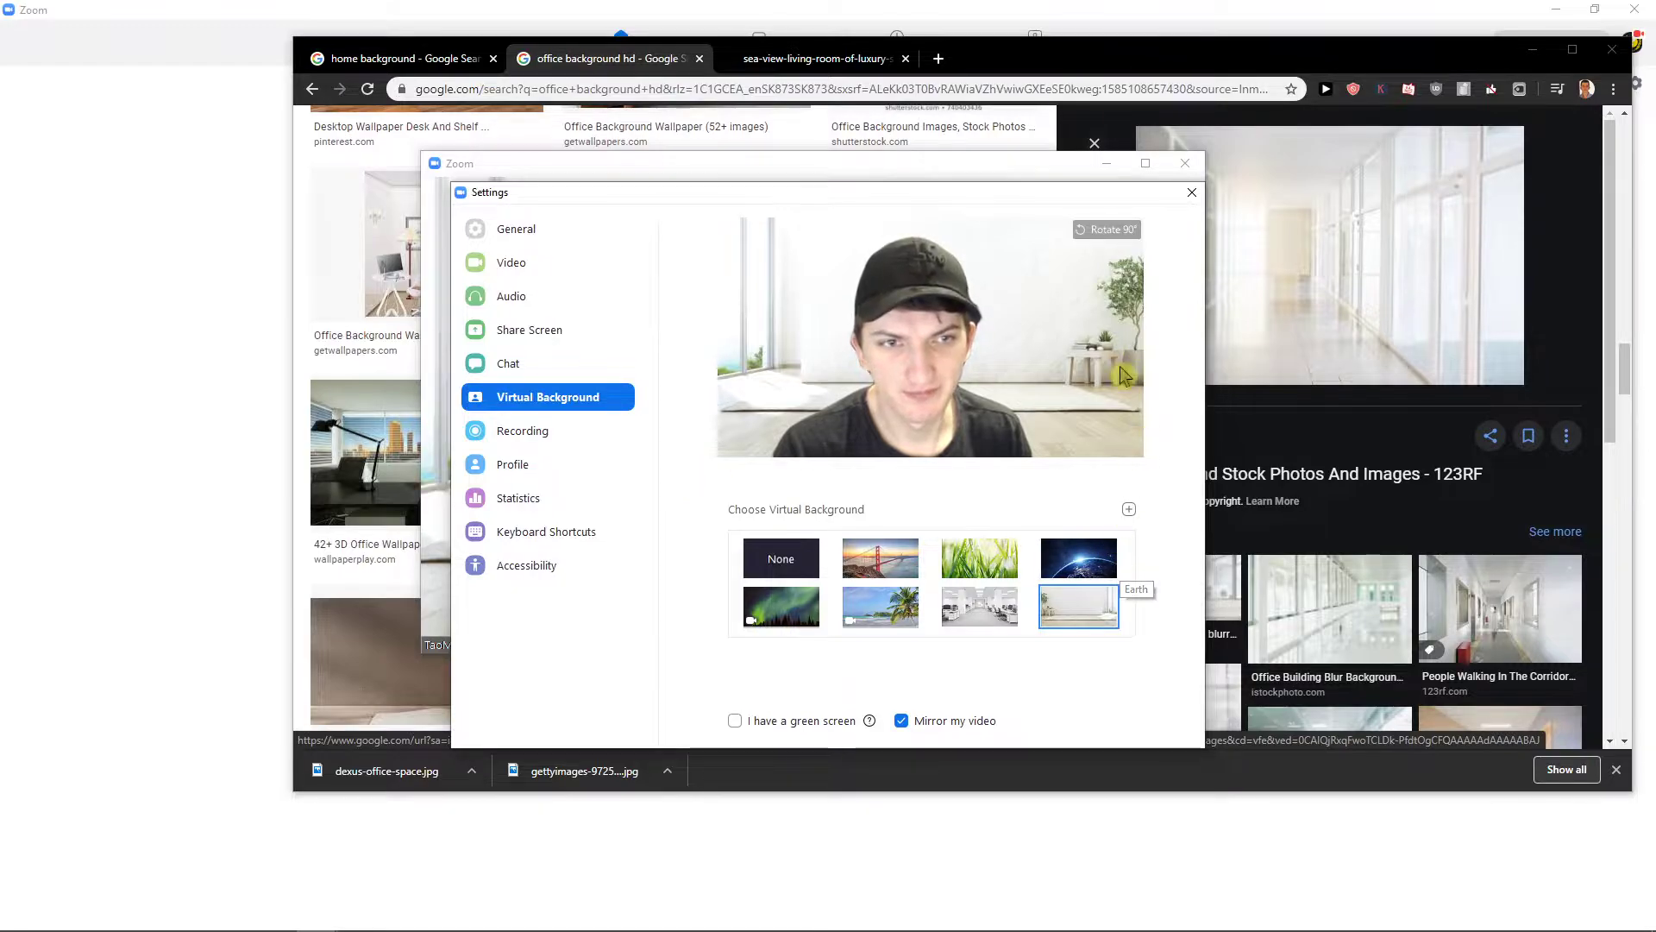
- Rotate the preview twice, then turn Mirror my video off and back on
click(1103, 247)
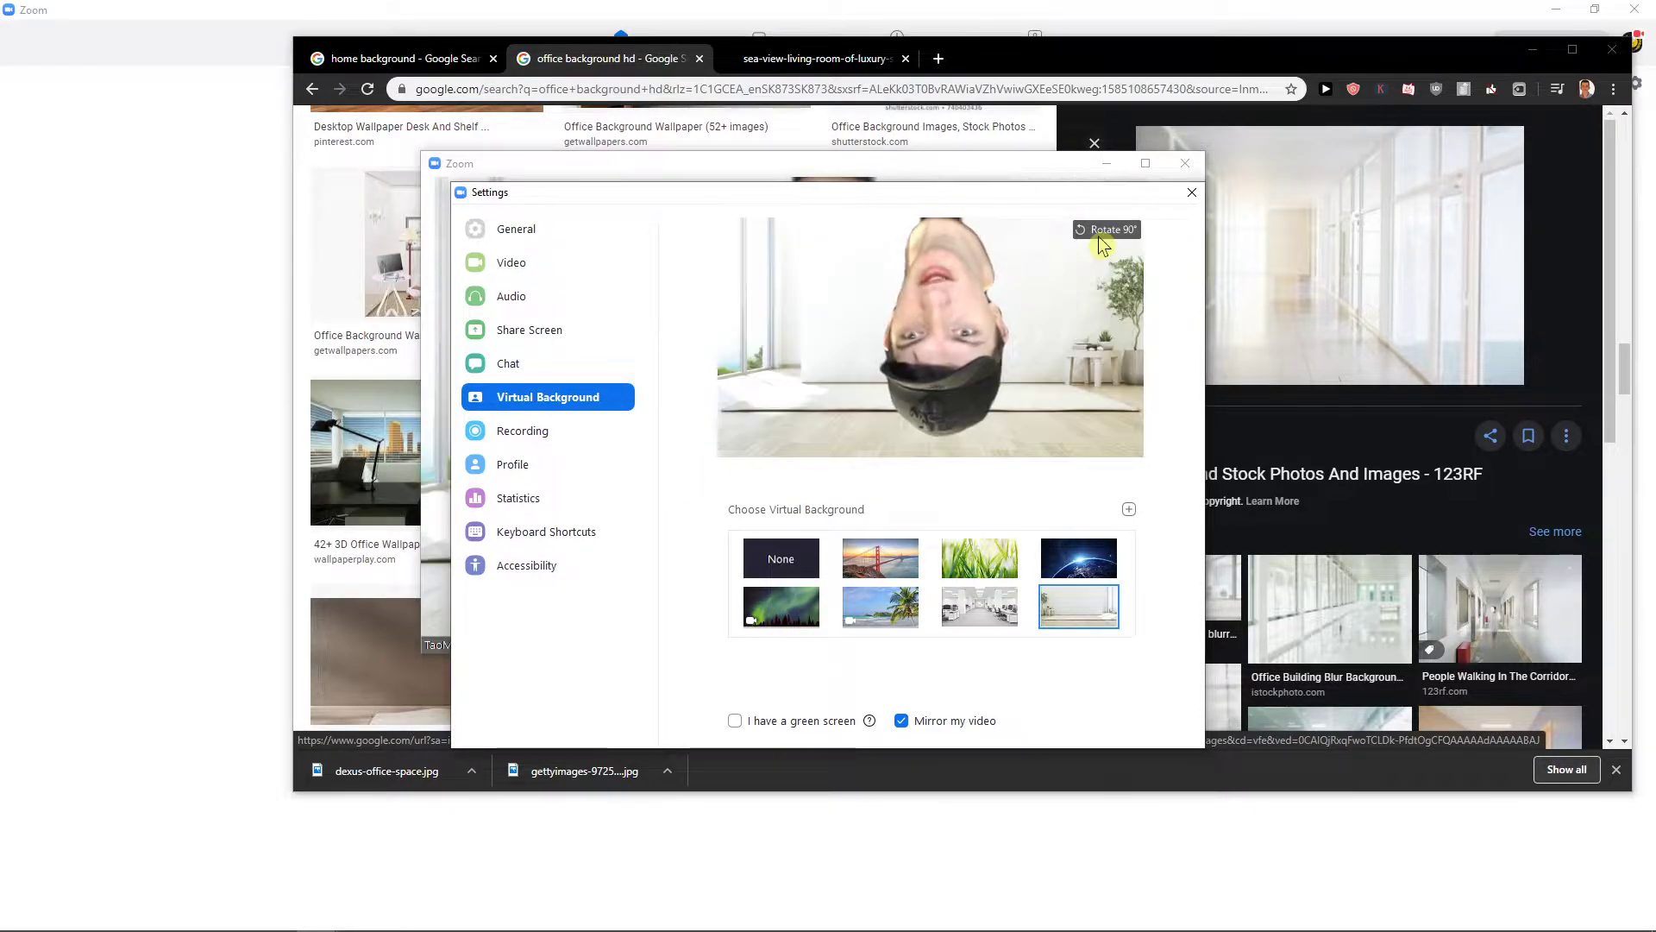
click(1099, 244)
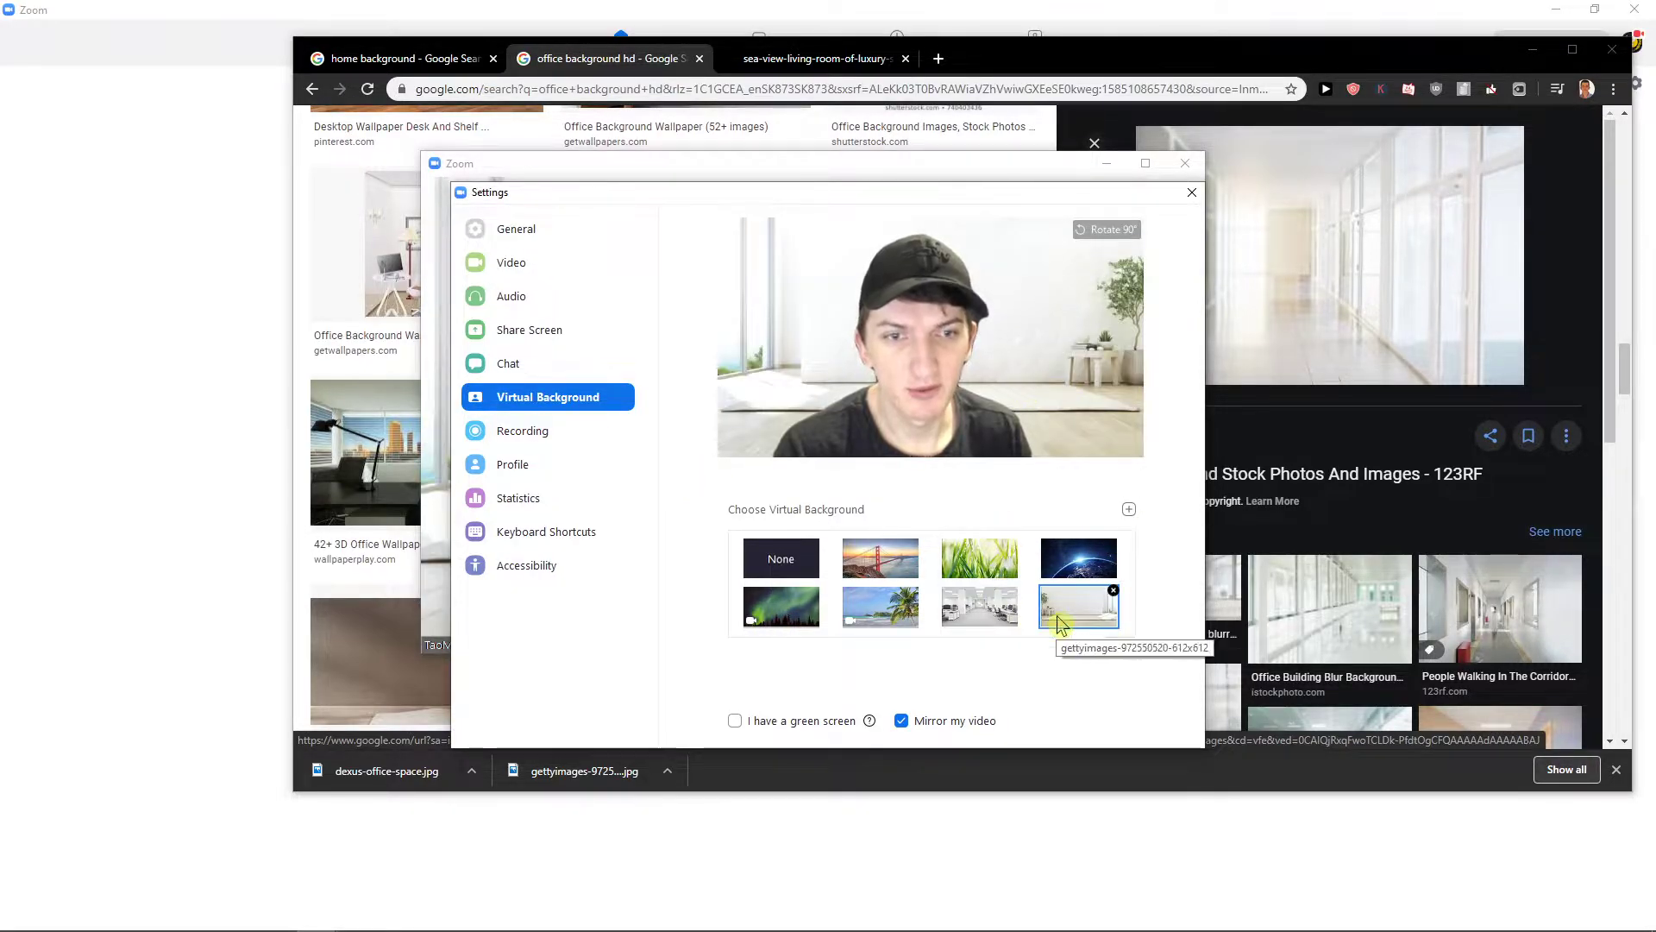
click(903, 721)
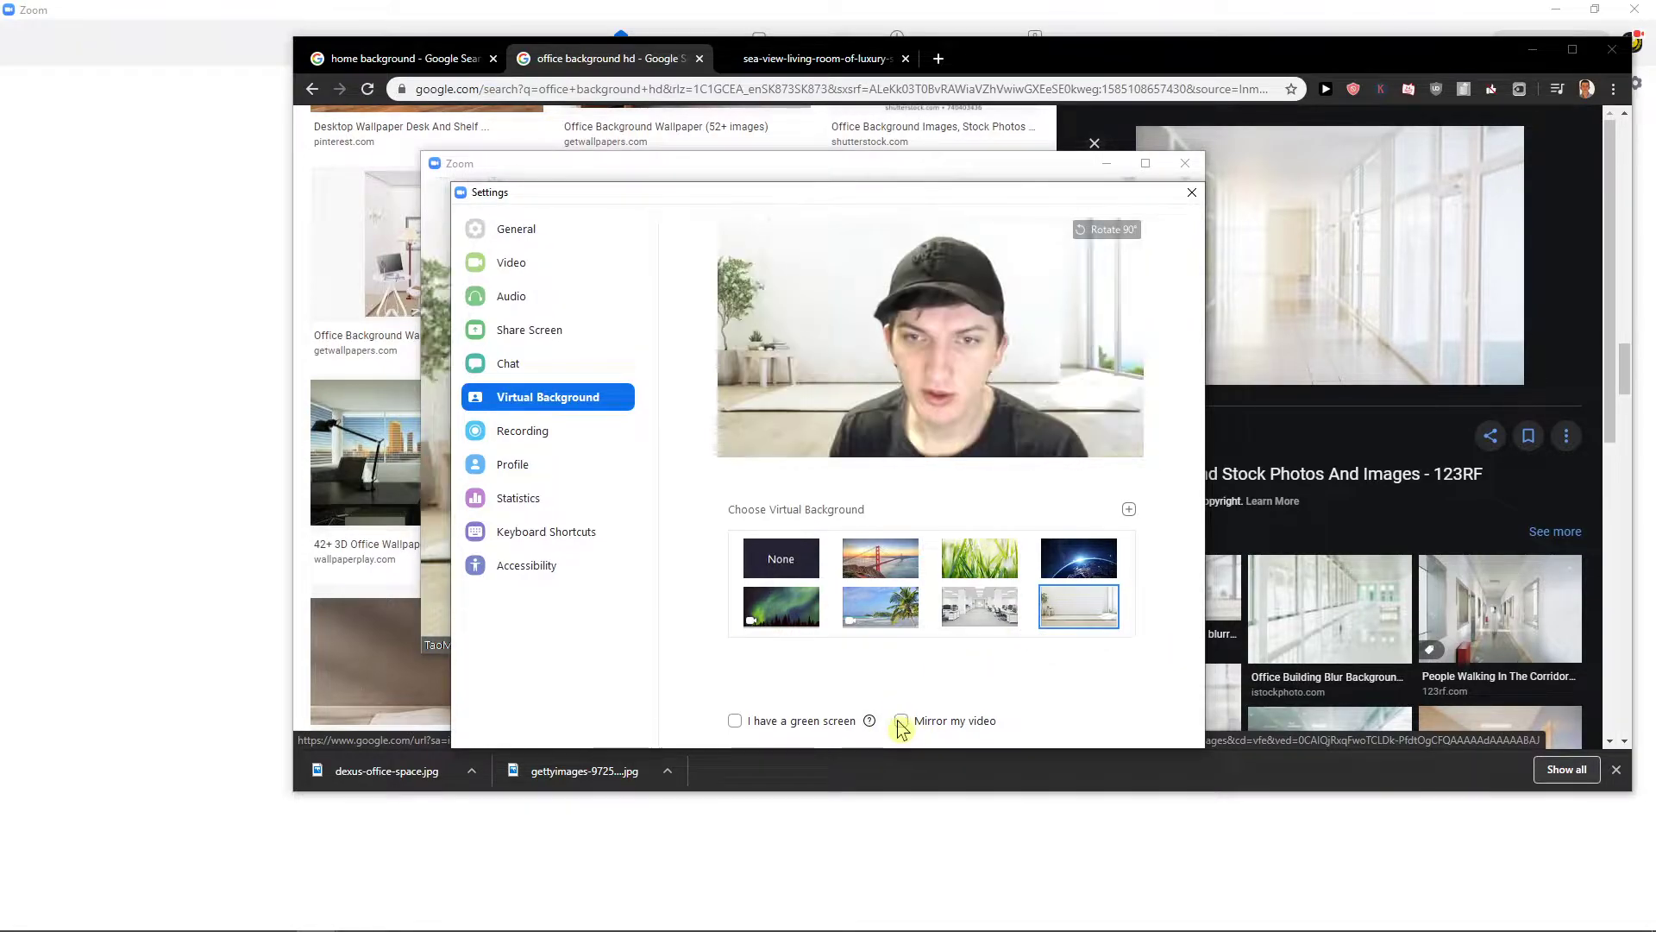
click(901, 721)
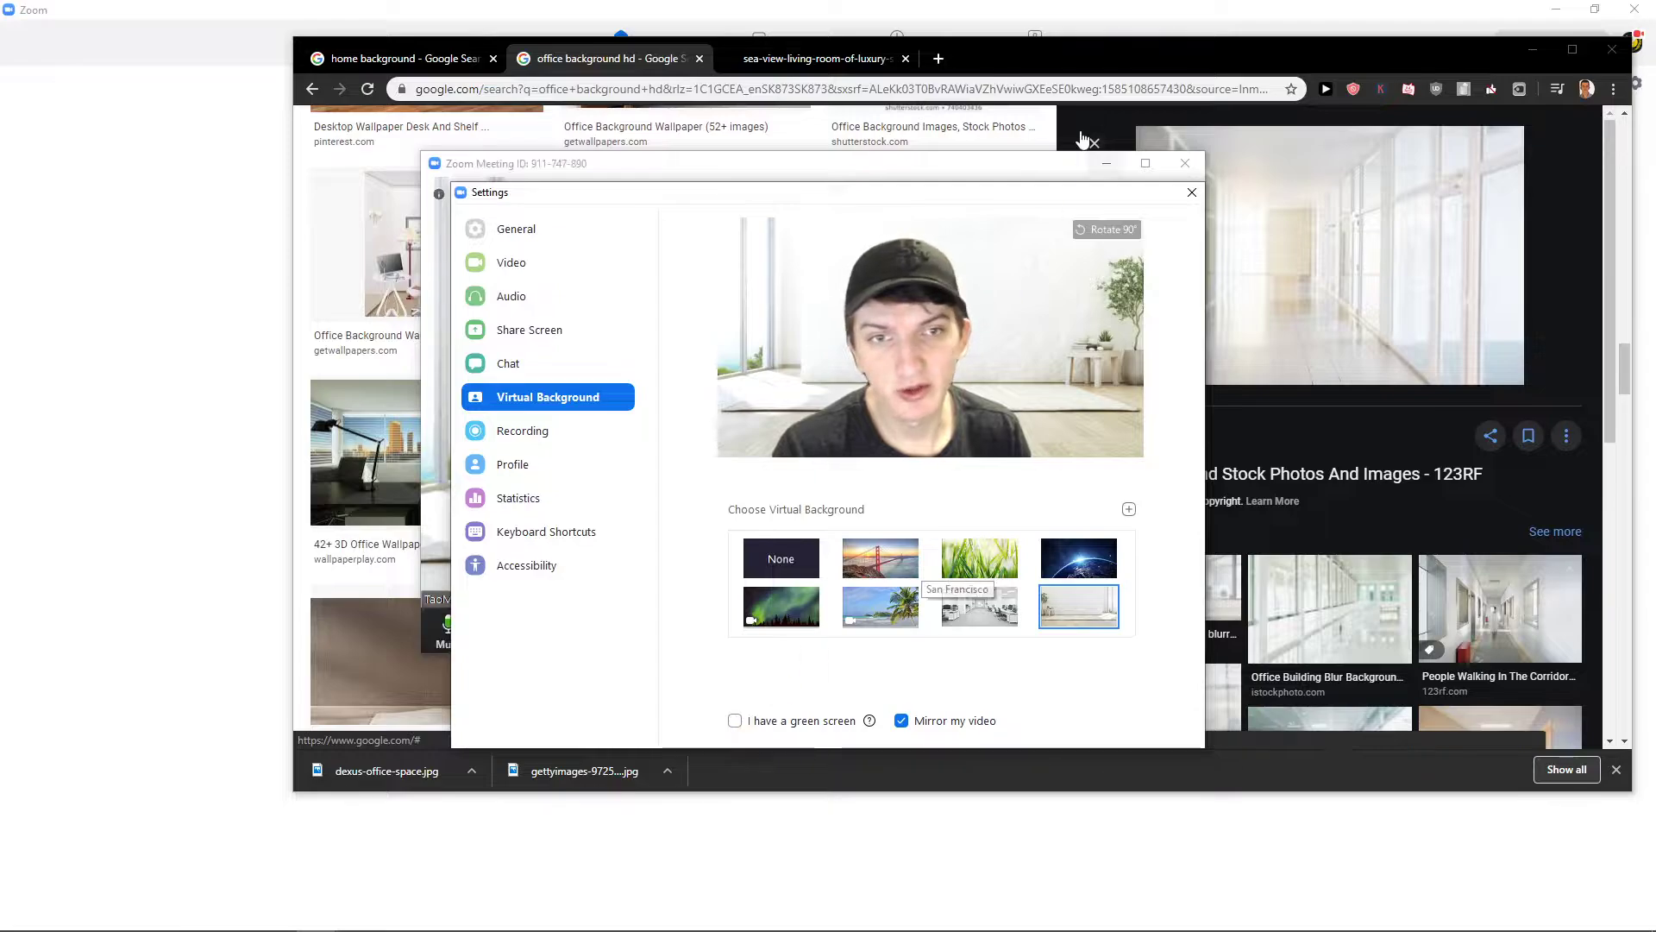
- Open youtube.com in a new tab, close Zoom Settings and shrink the meeting window
click(939, 60)
text(y)
key(Return)
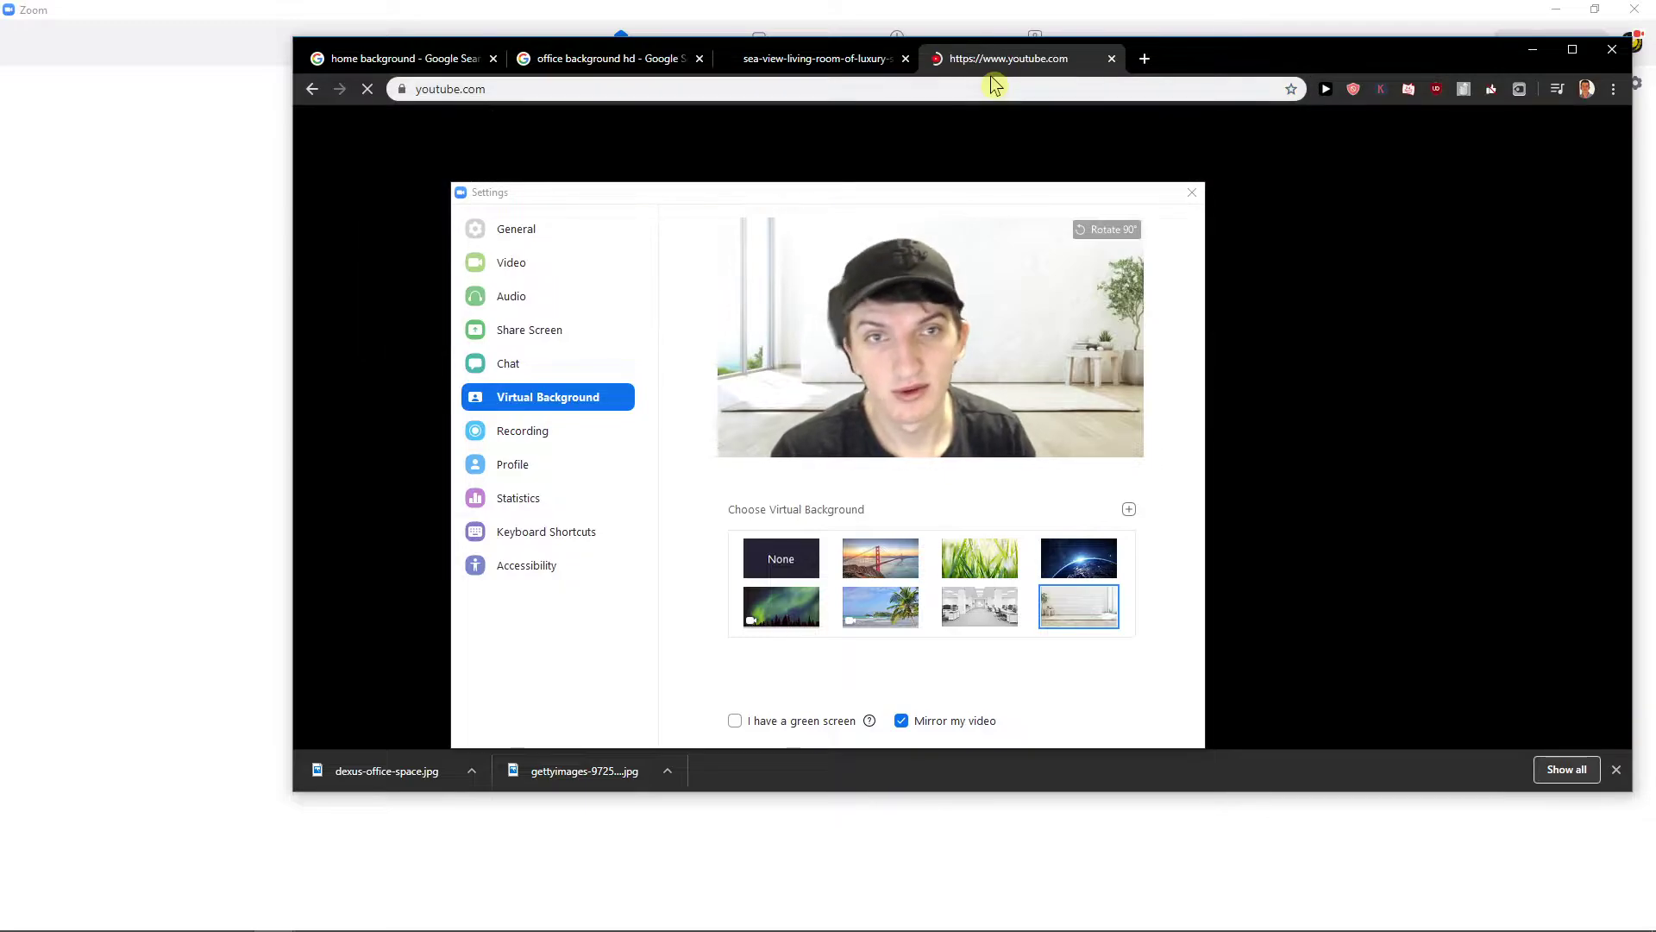
mouse_move(918, 192)
mouse_down()
mouse_move(375, 226)
mouse_move(936, 211)
mouse_up()
mouse_move(738, 171)
mouse_down()
mouse_move(79, 205)
mouse_move(436, 452)
mouse_up()
click(1224, 203)
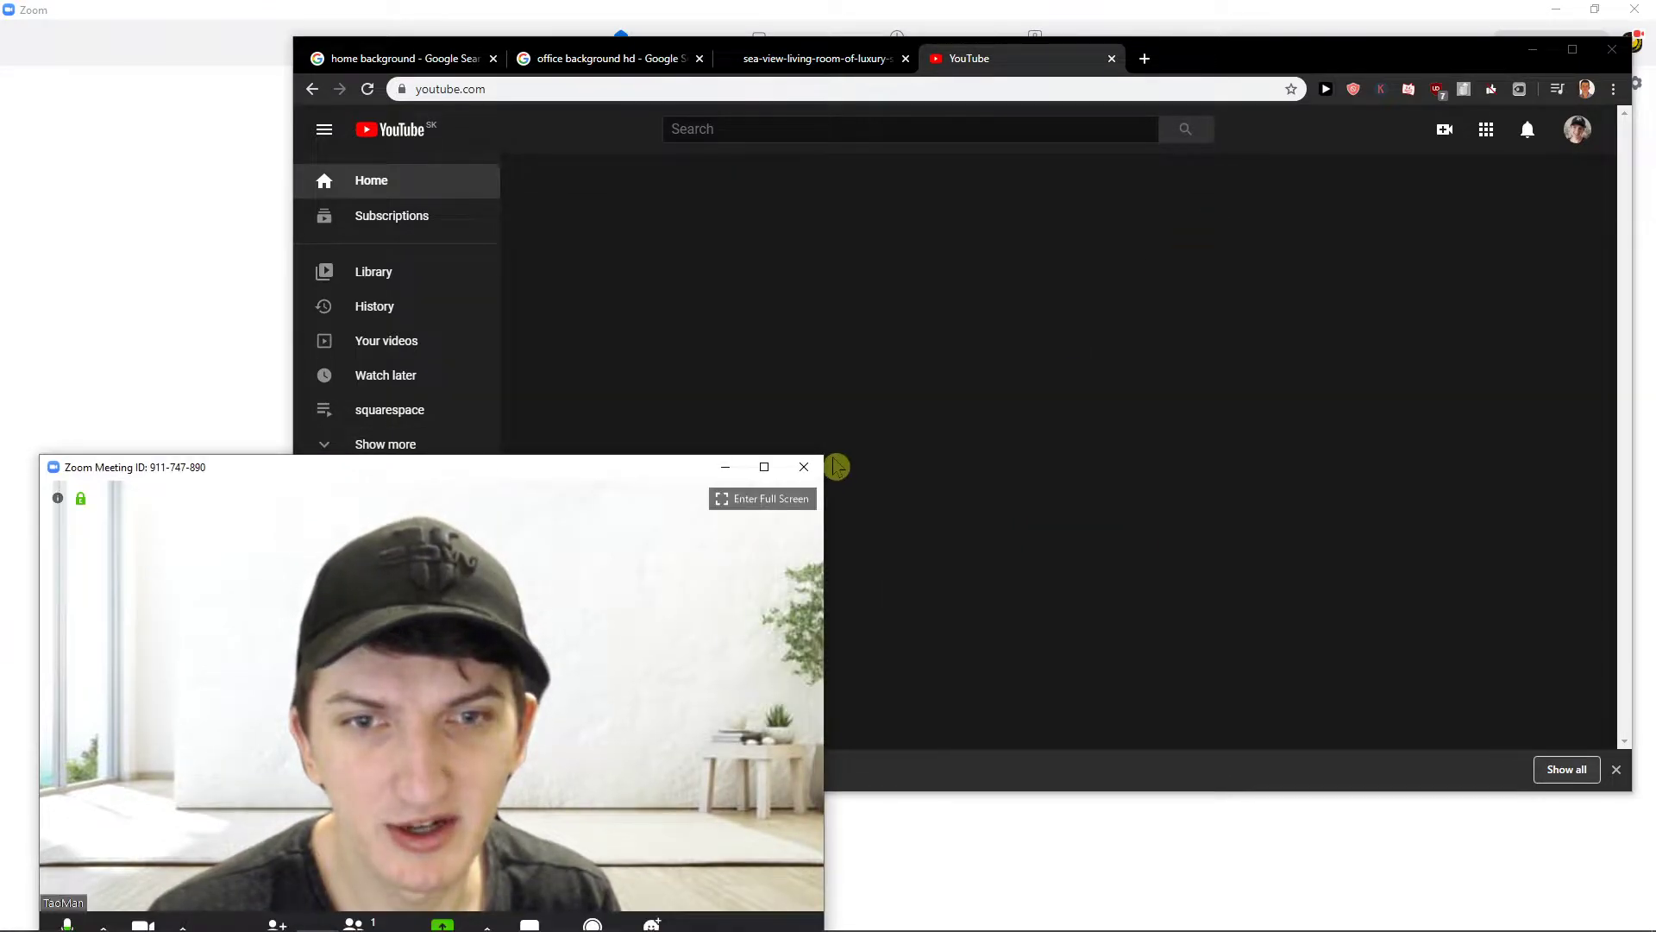
drag(820, 457, 621, 583)
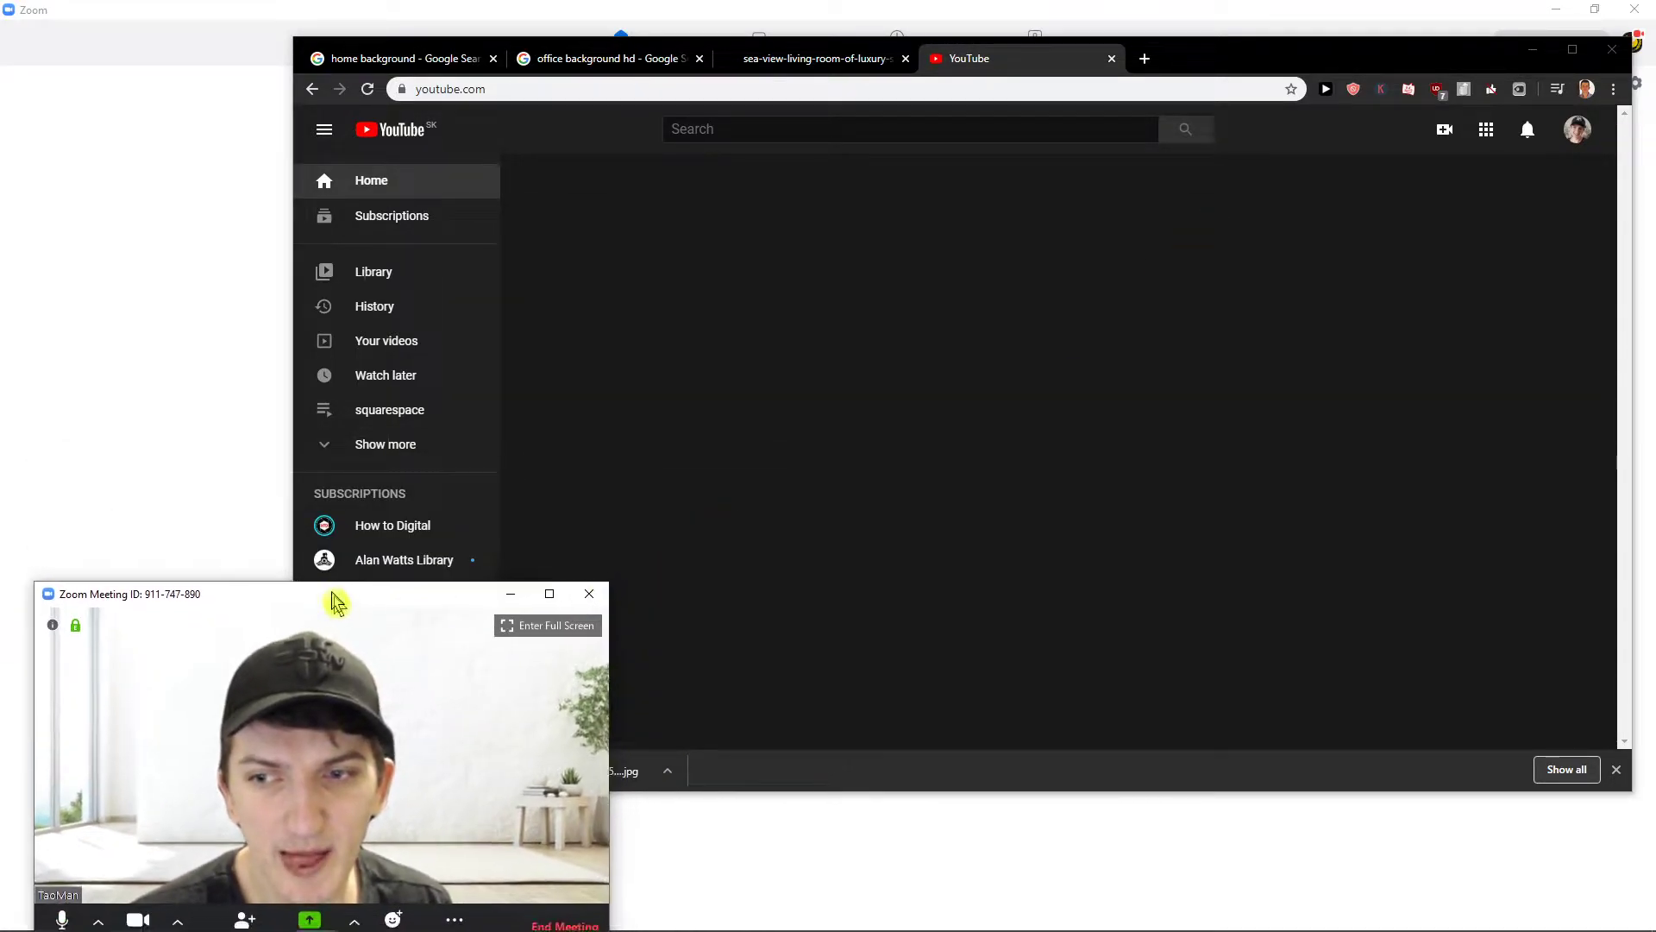
drag(324, 591, 320, 476)
- Search YouTube for 'office' and open Michael Is Dating Pam's Mom
click(888, 126)
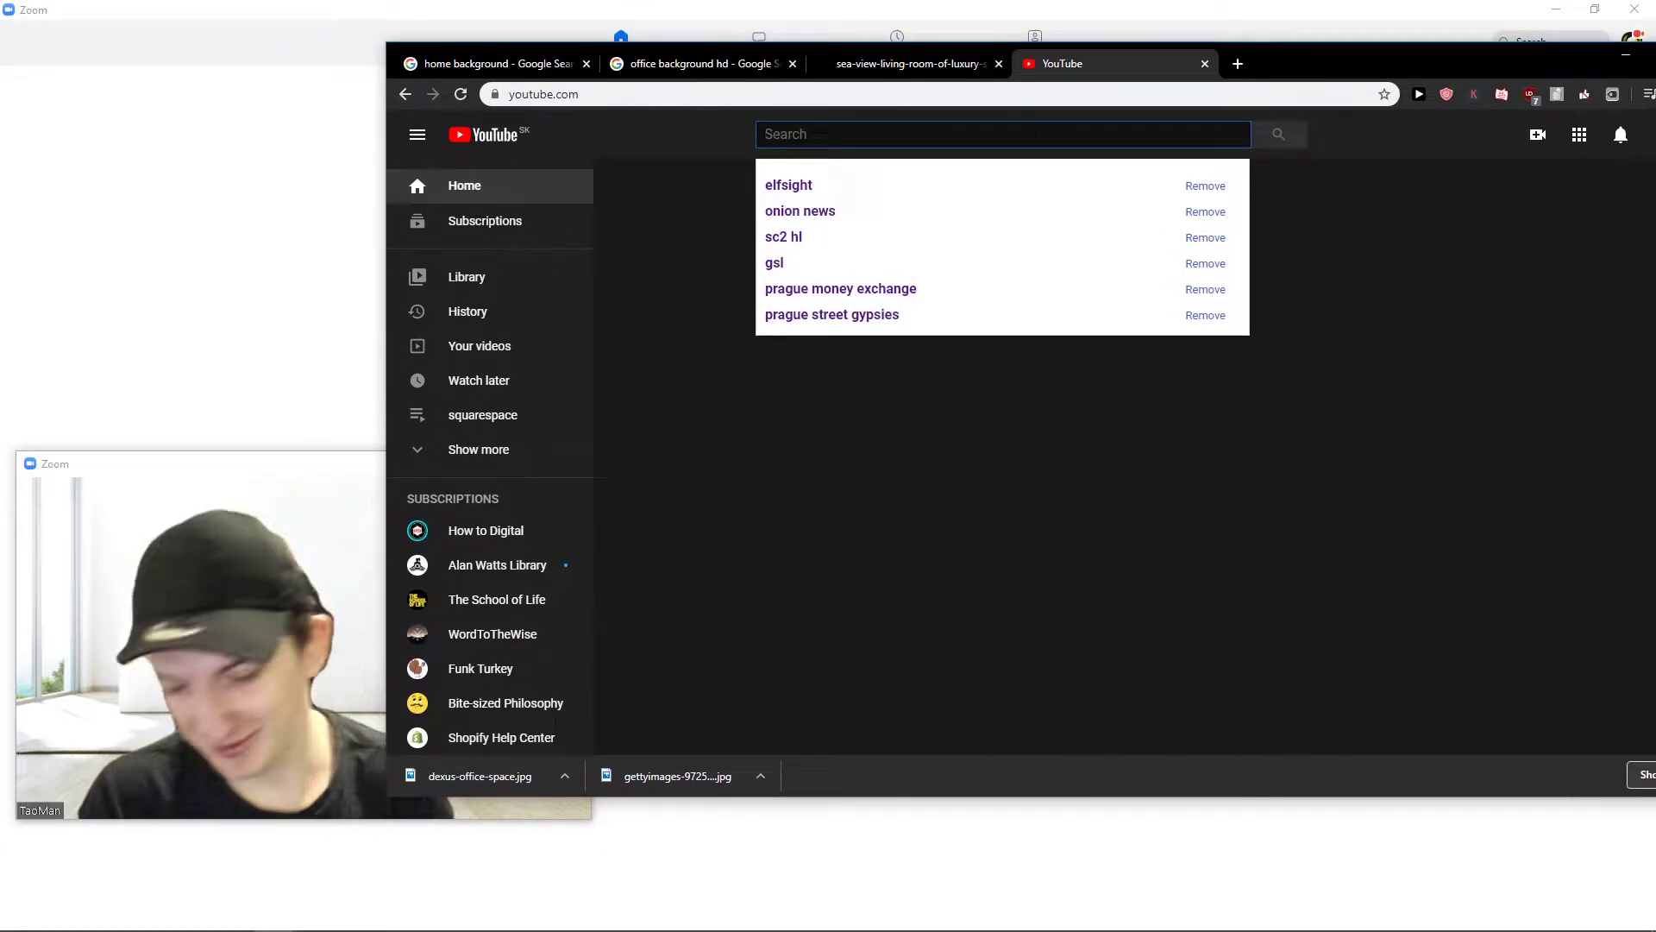
text(office)
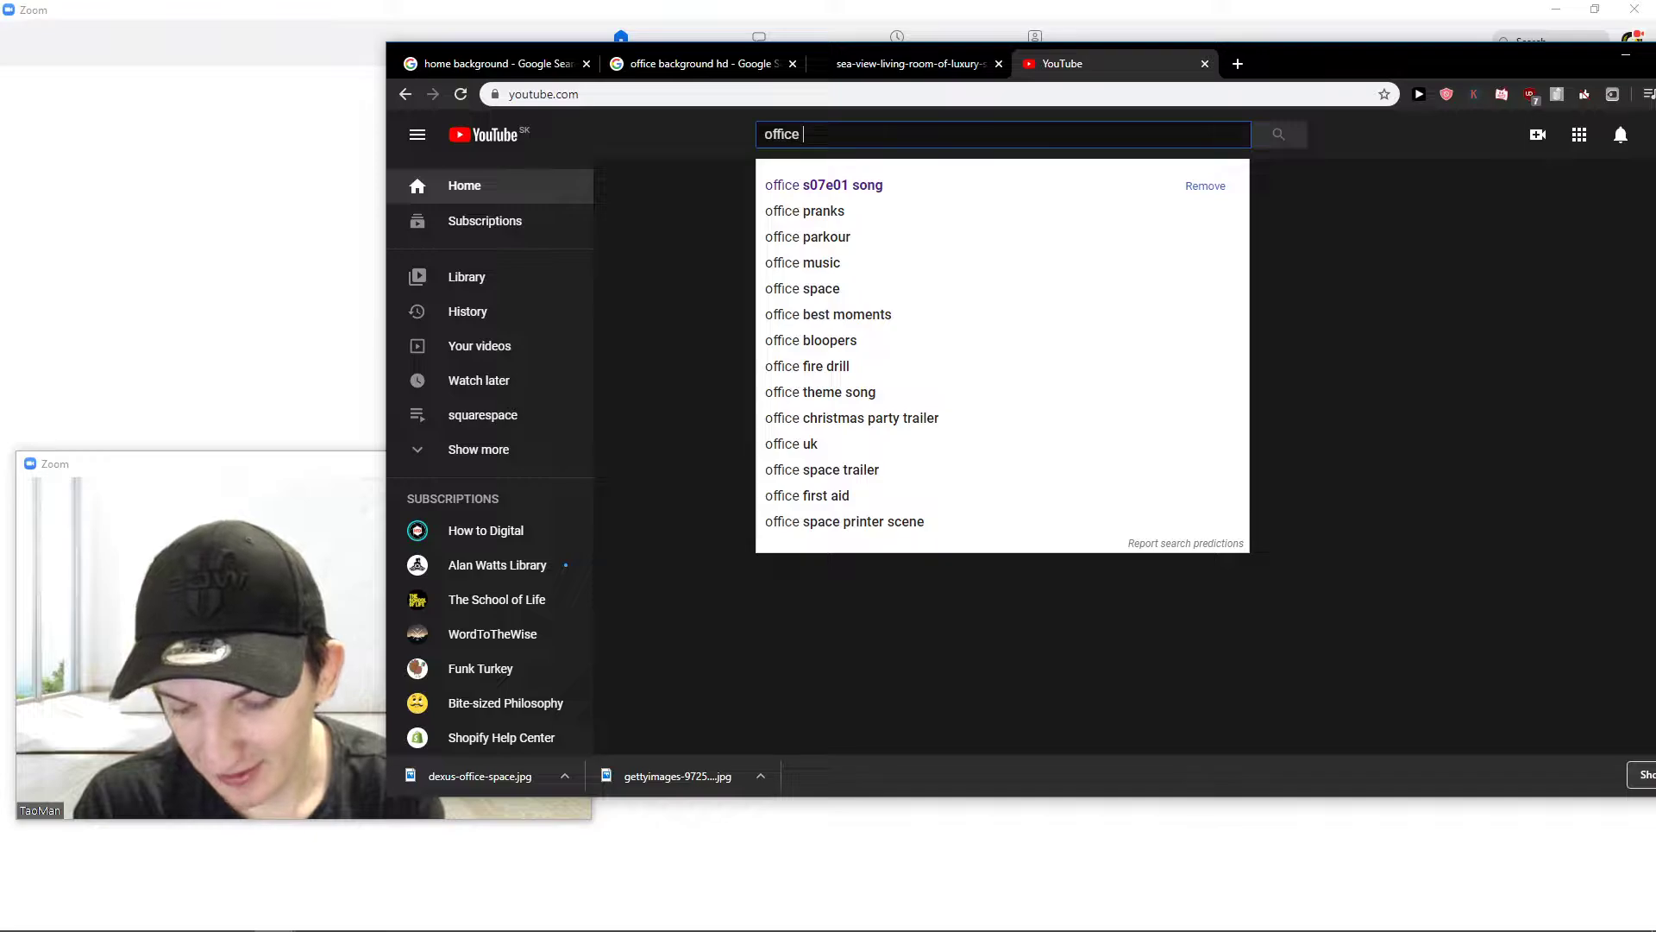
key(Return)
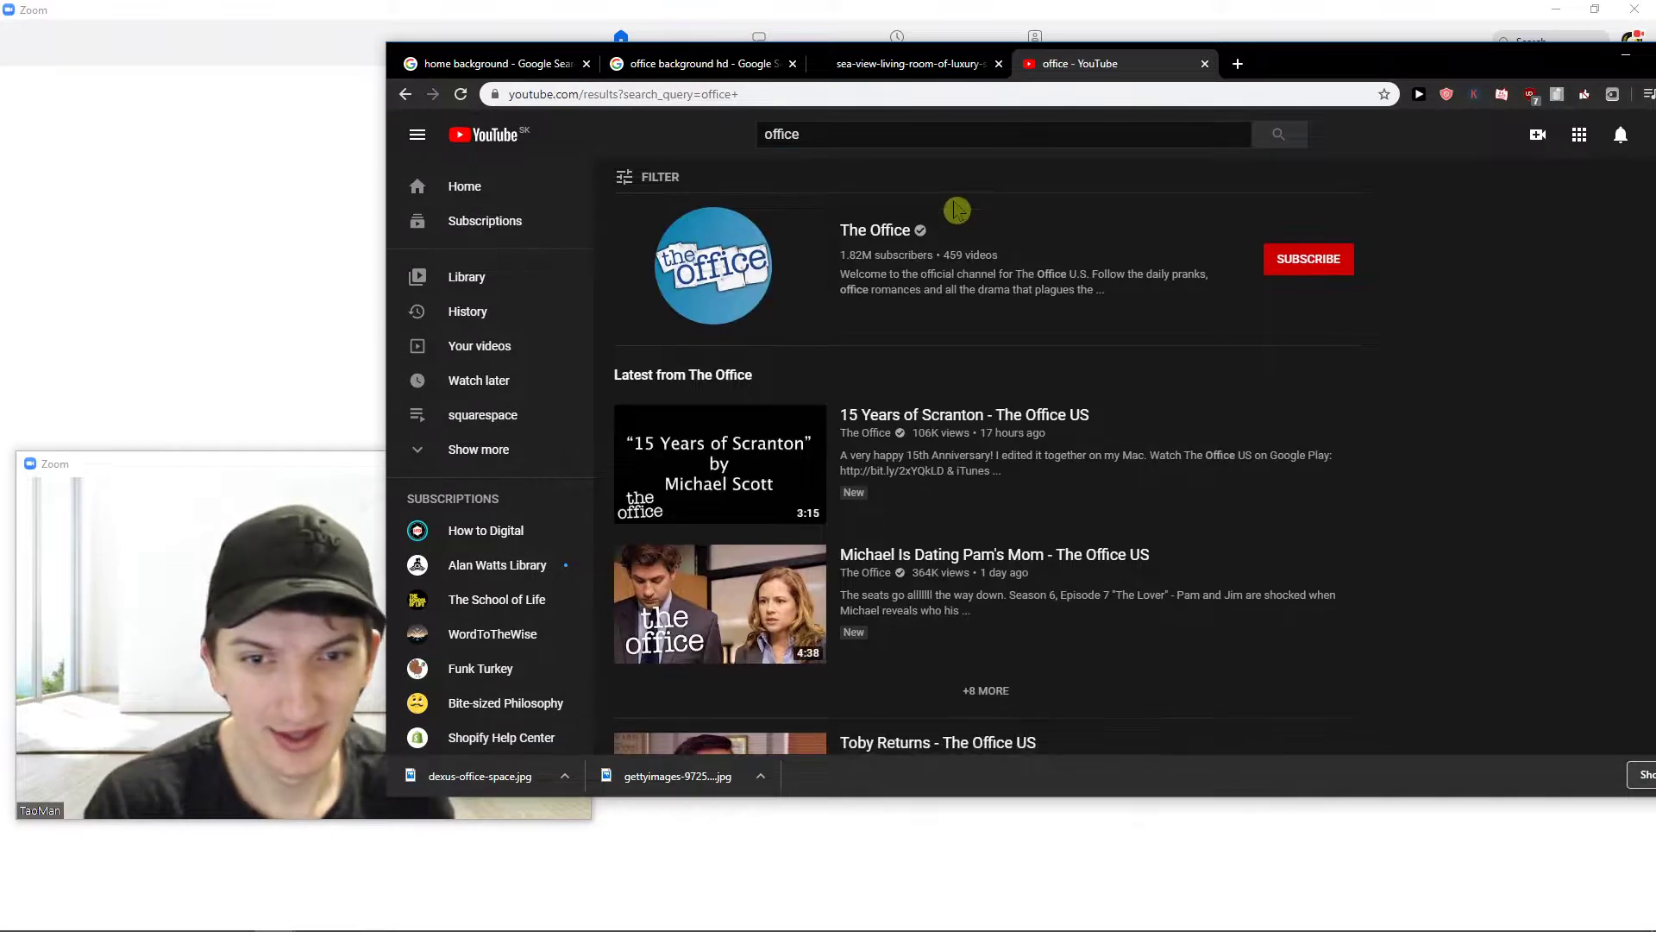
scroll(707, 478, down, 2)
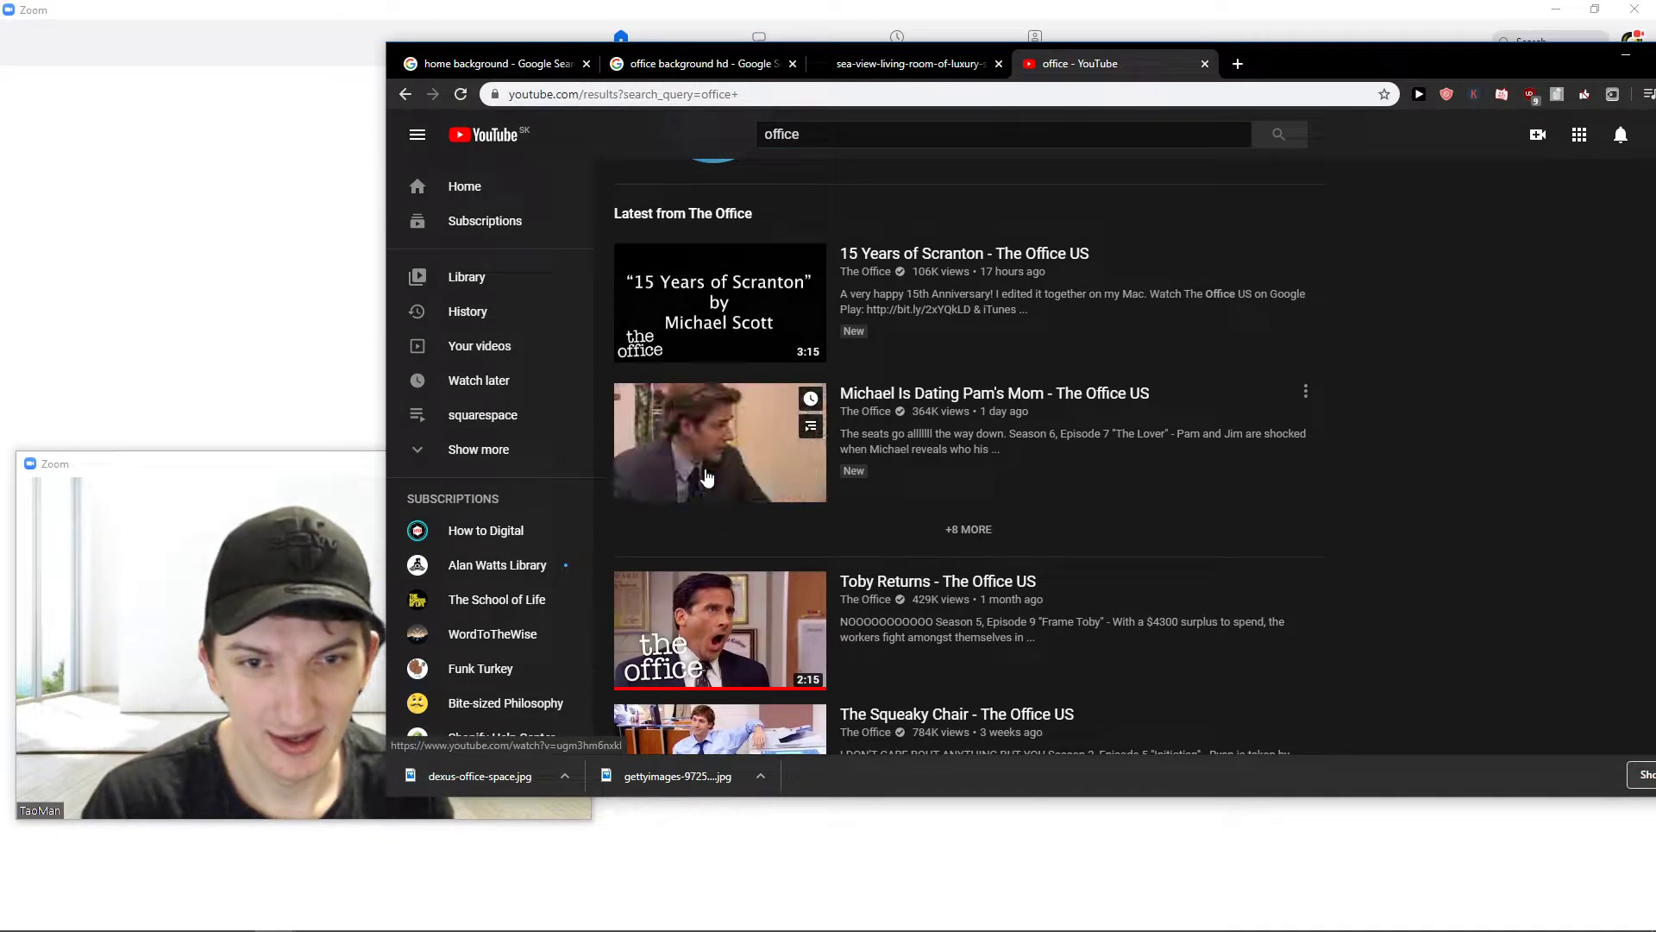
mouse_move(720, 463)
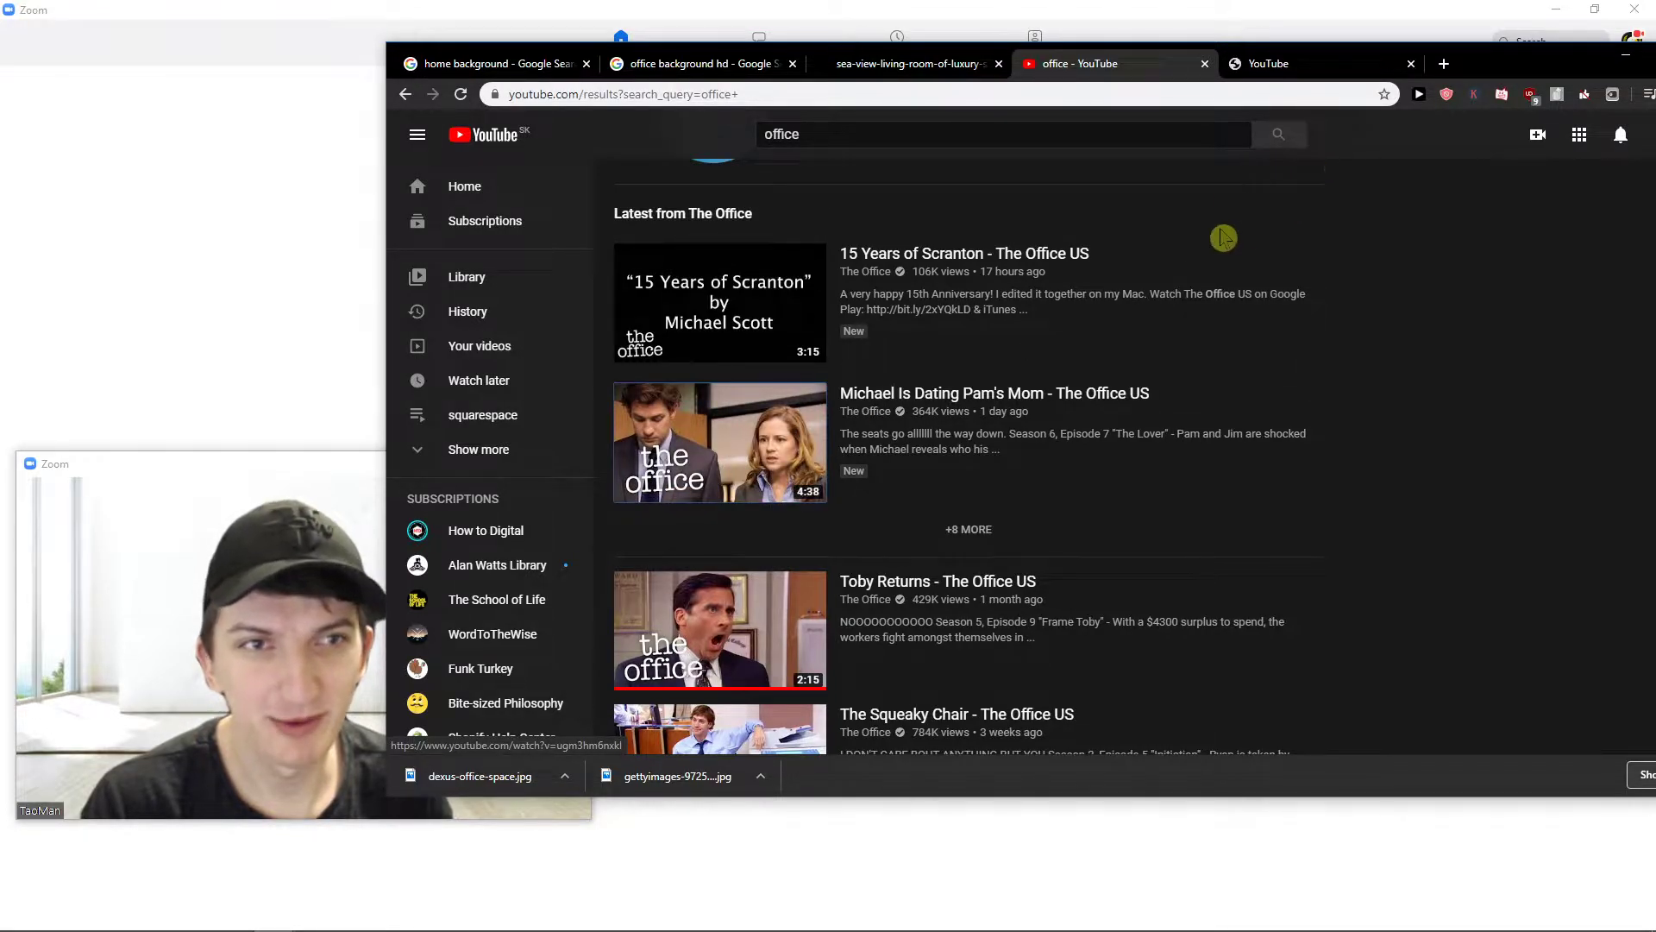
scroll(707, 441, down, 2)
scroll(889, 300, down, 2)
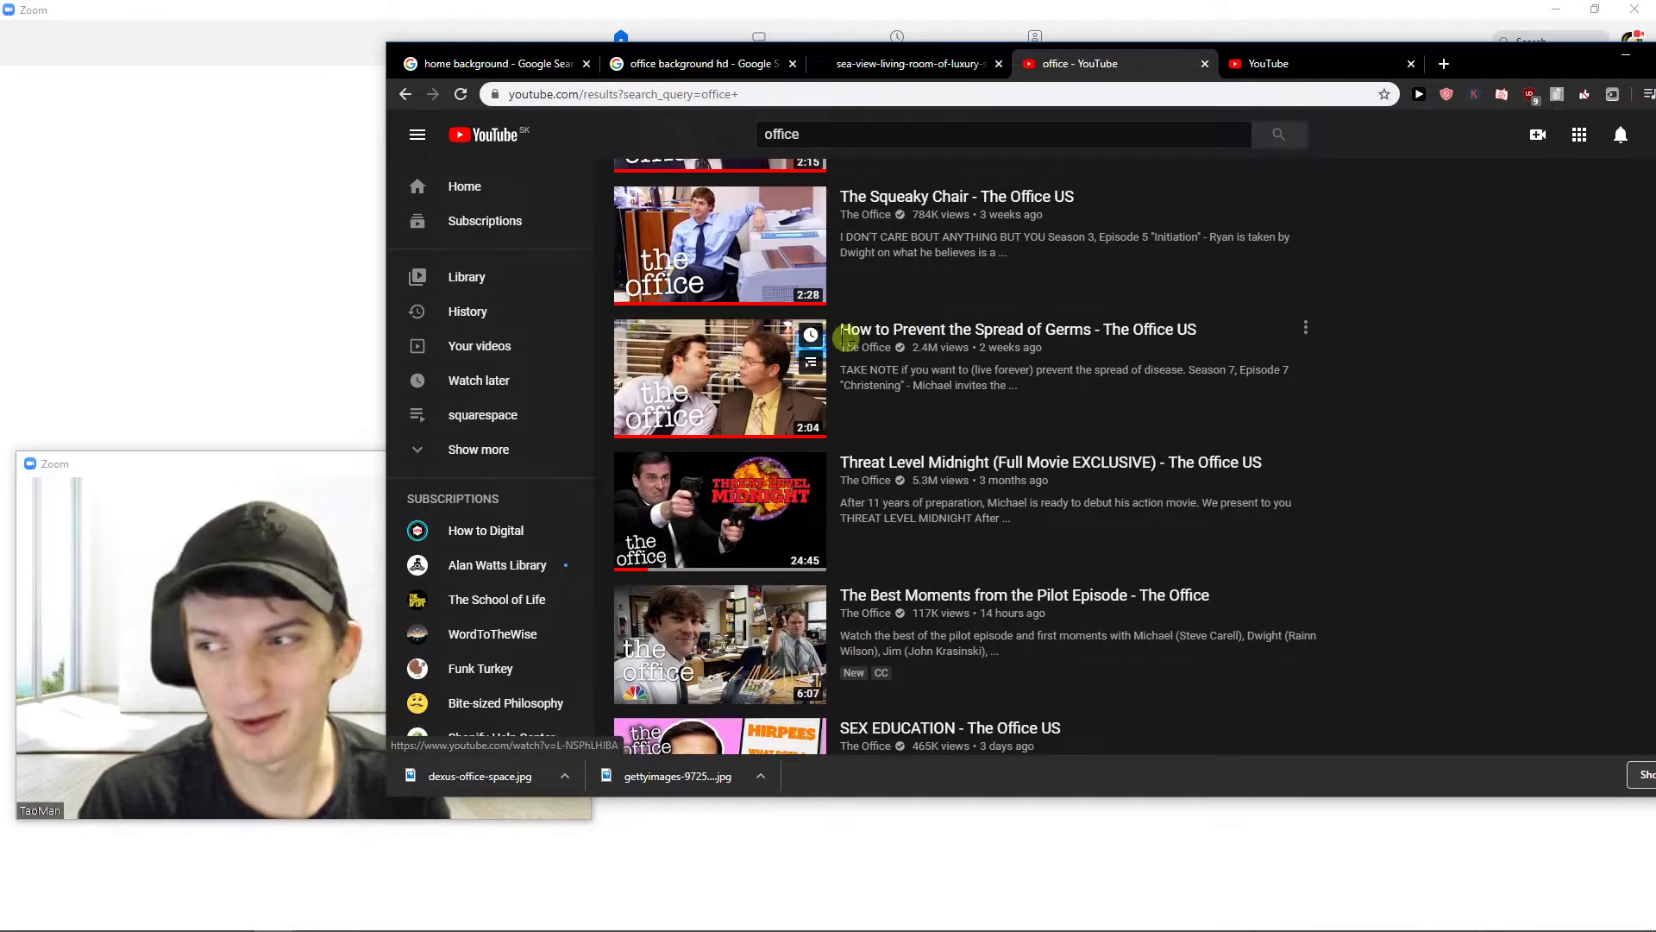
click(1346, 65)
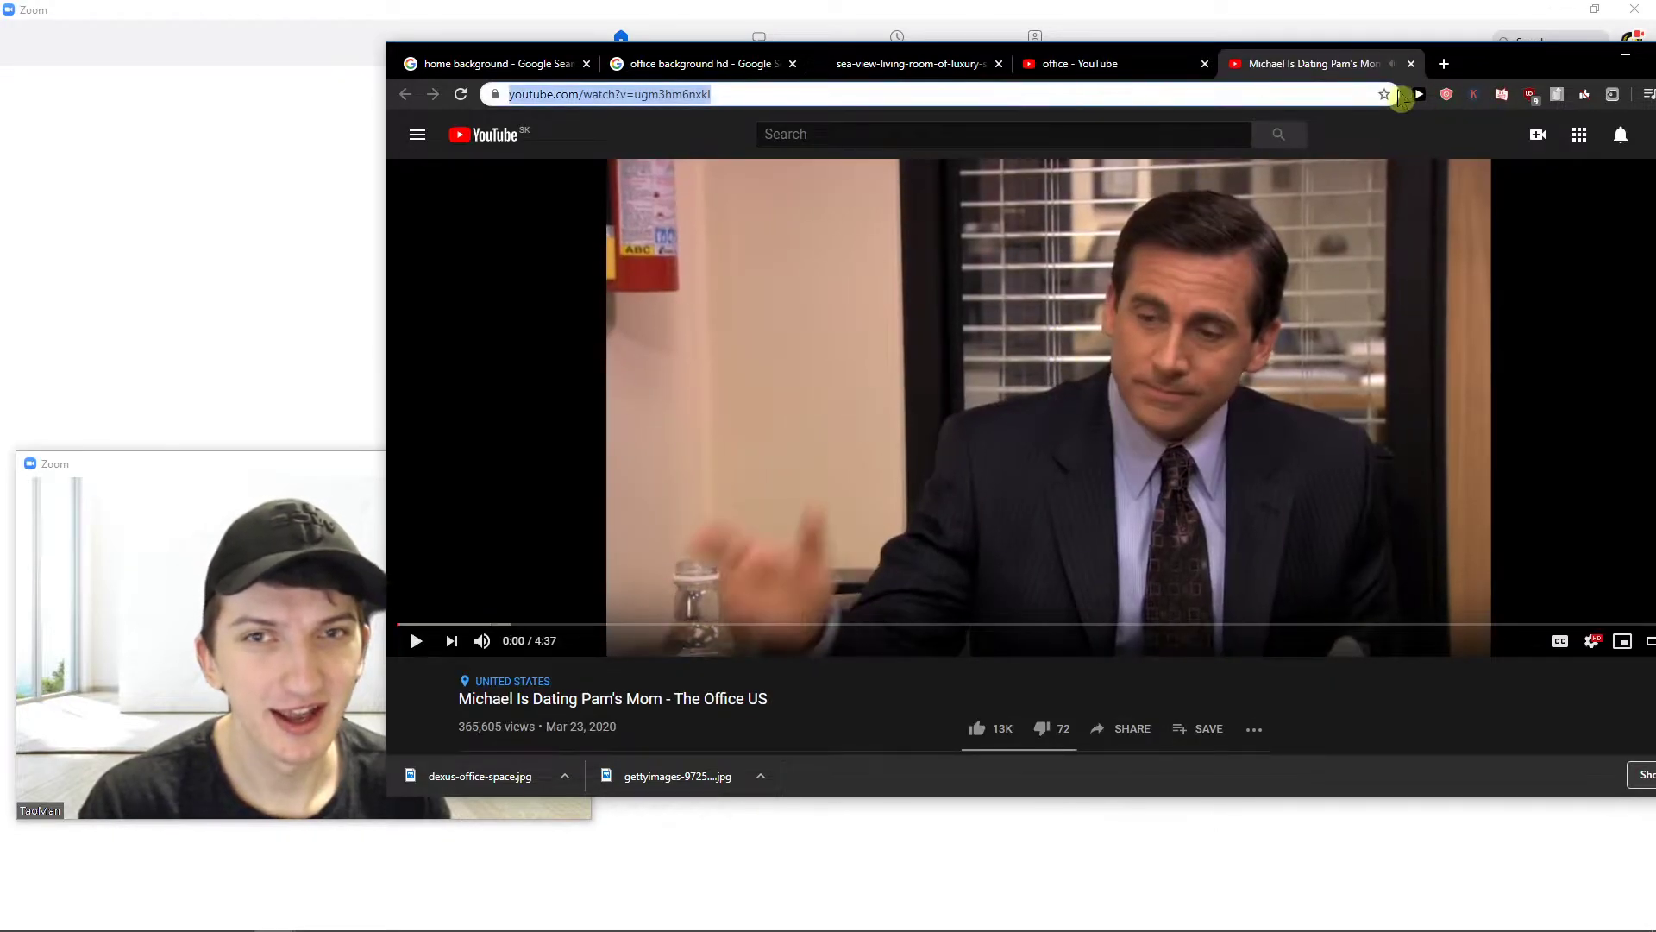
- Paste the Pam's Mom video URL into ClipConverter.cc, convert to MP4 and download it
click(1441, 65)
text(cl)
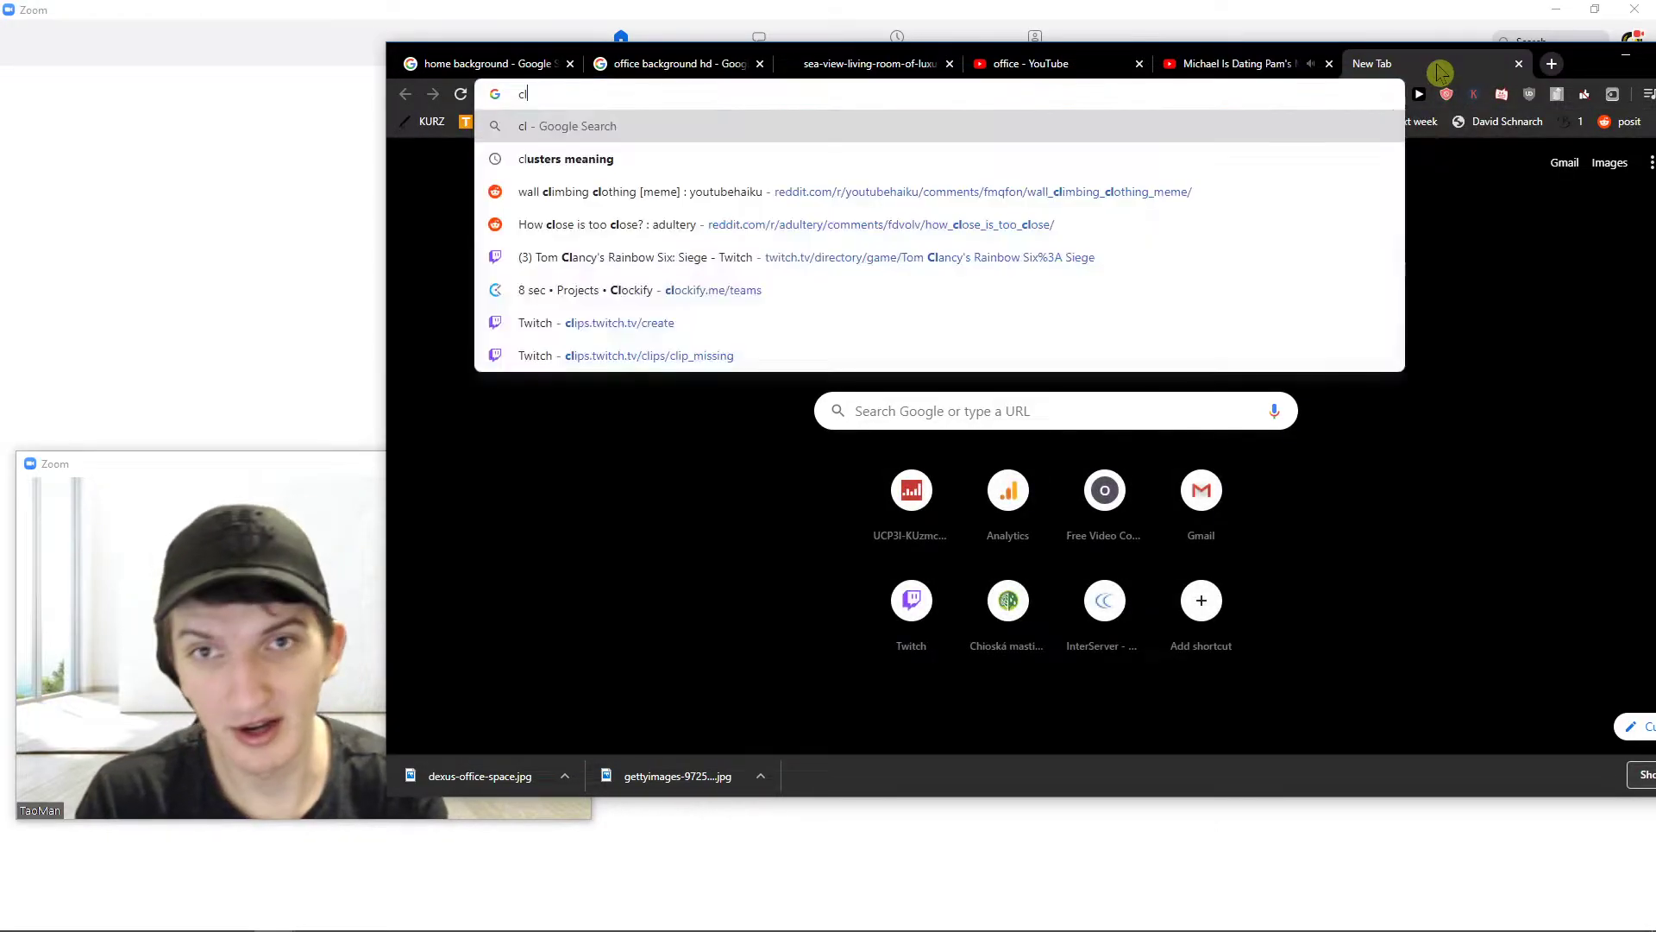
text(ip conver)
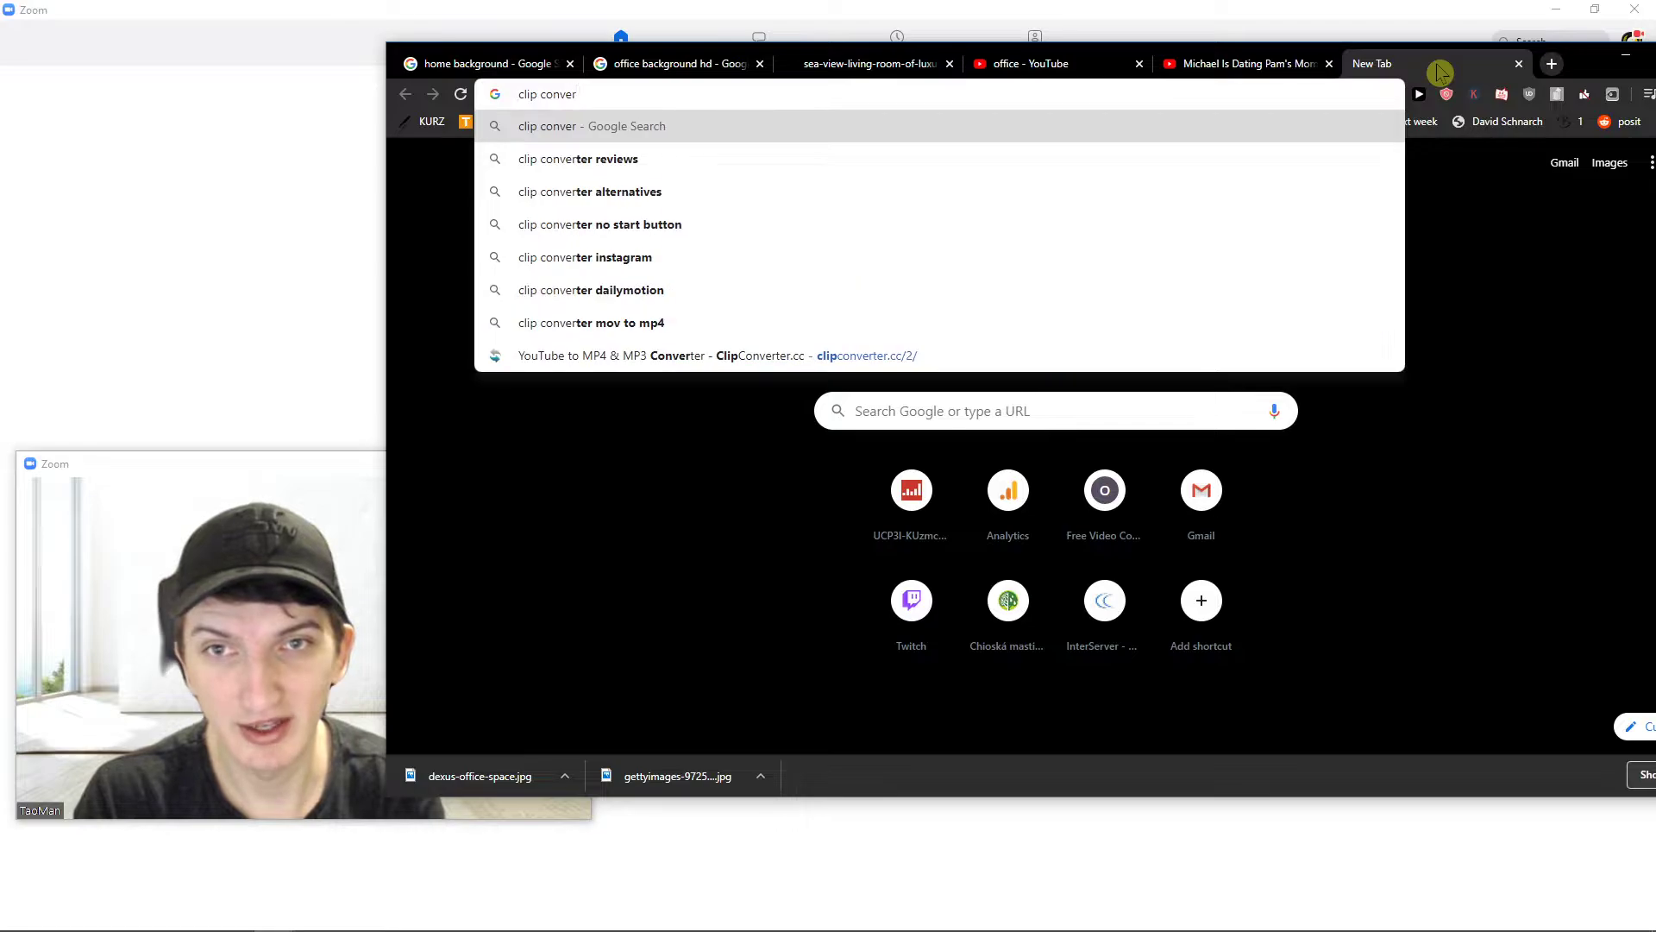
text(er)
key(Return)
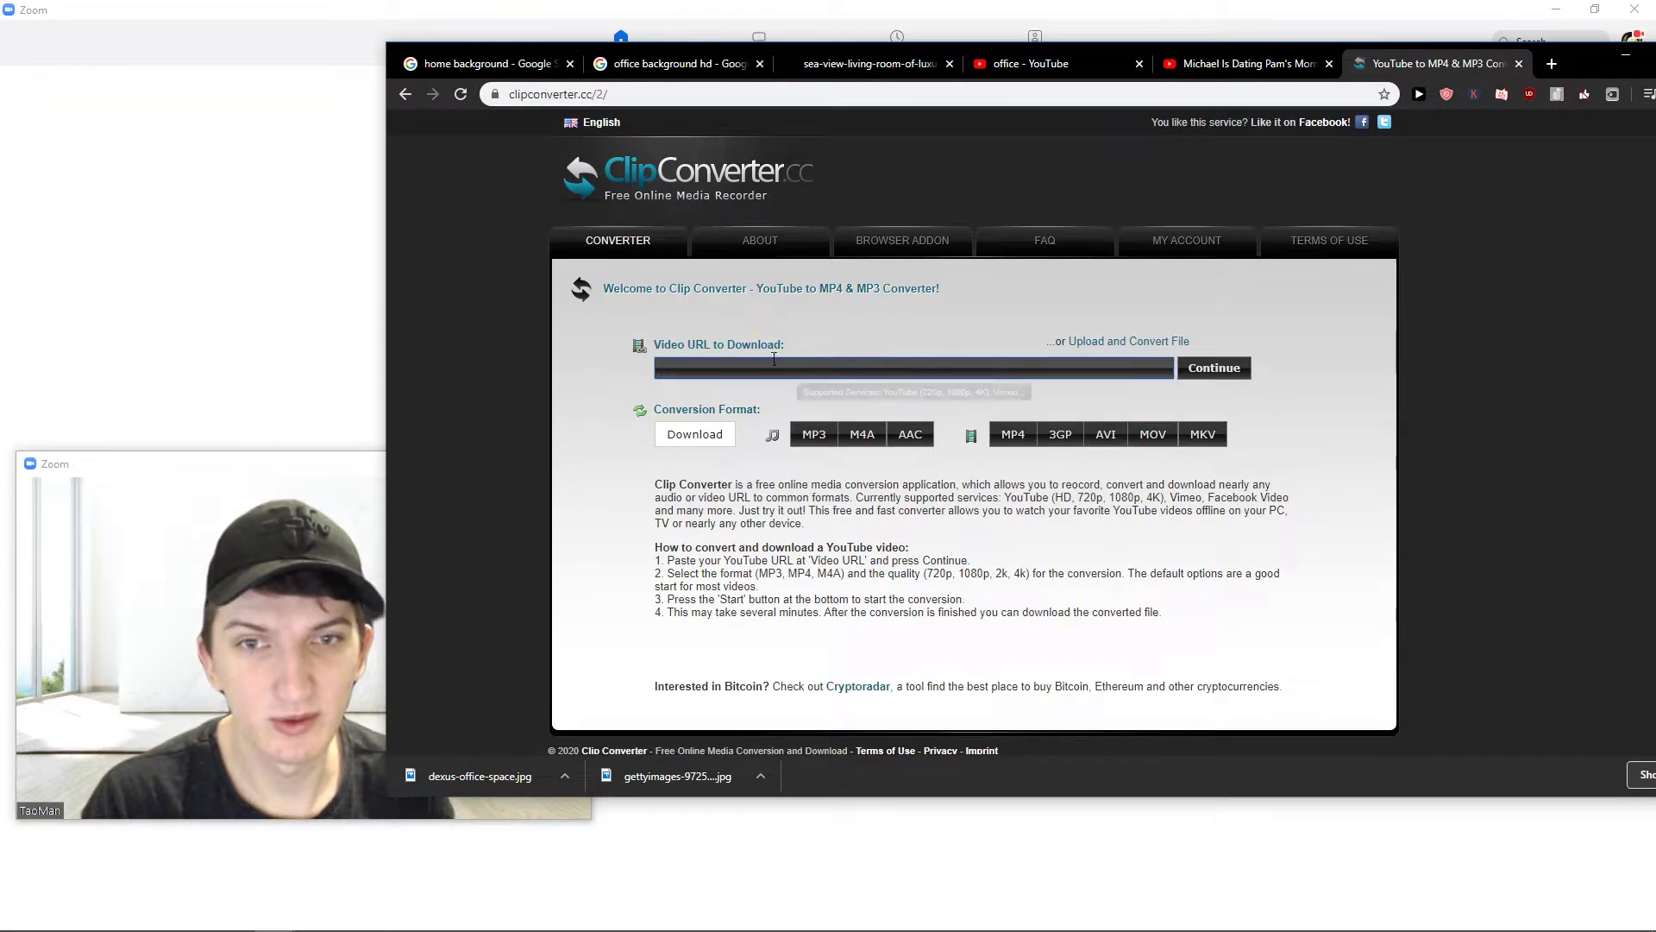
text(https://www.youtube.com/watch?v=ugm3hm6nxkl)
click(1011, 449)
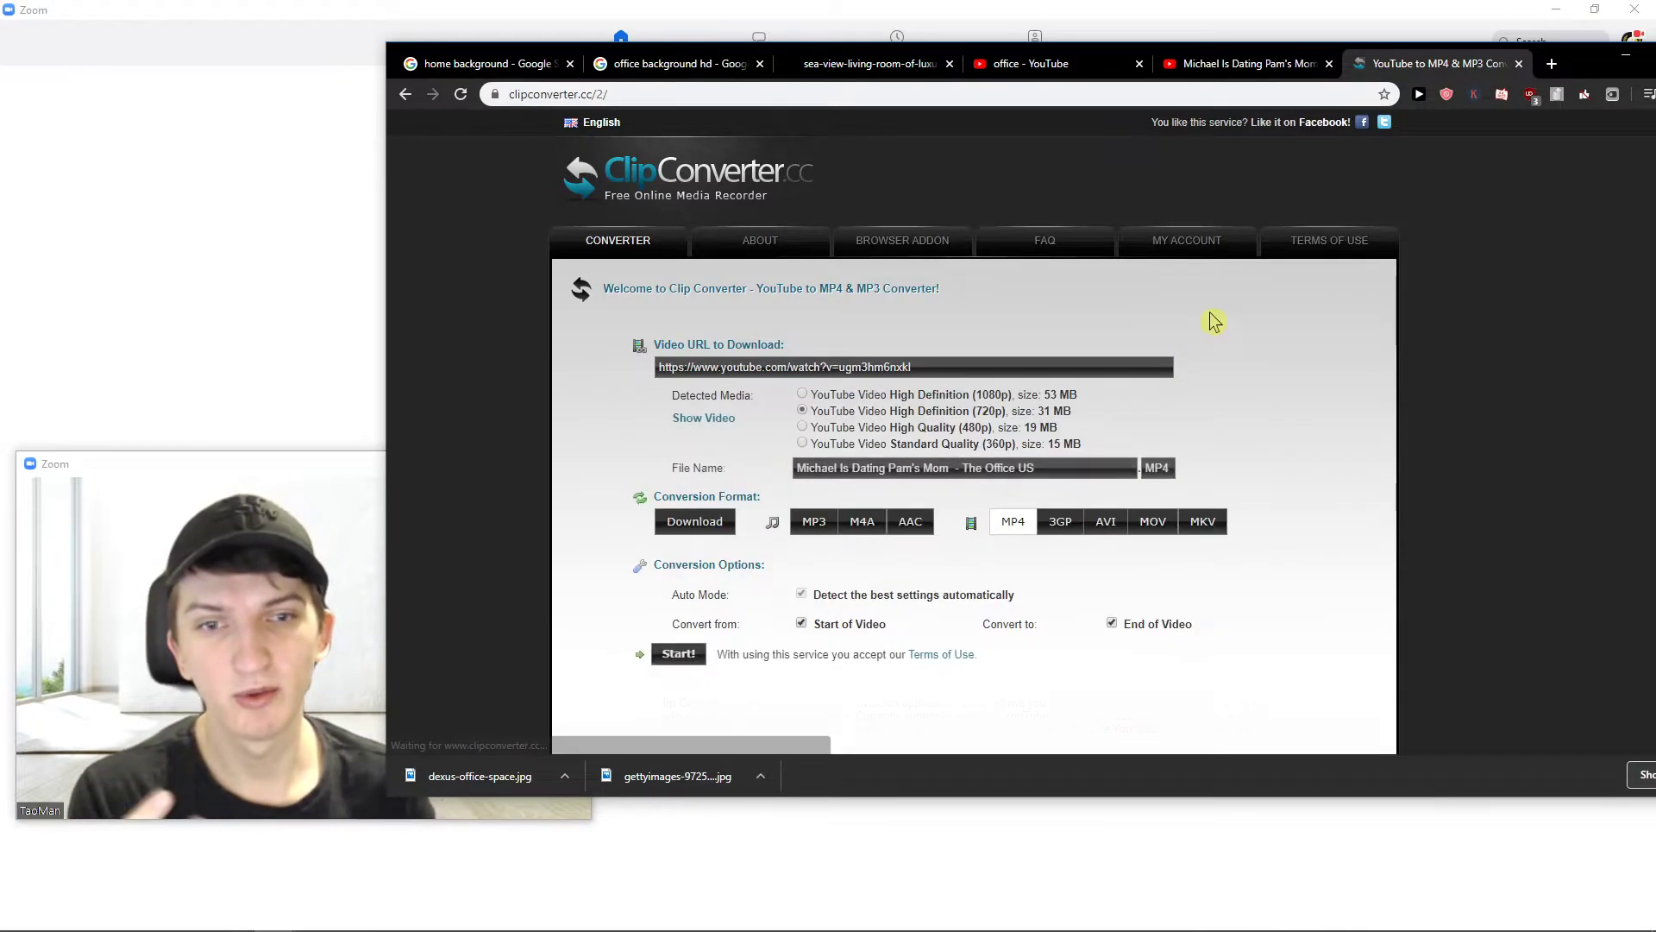
click(689, 661)
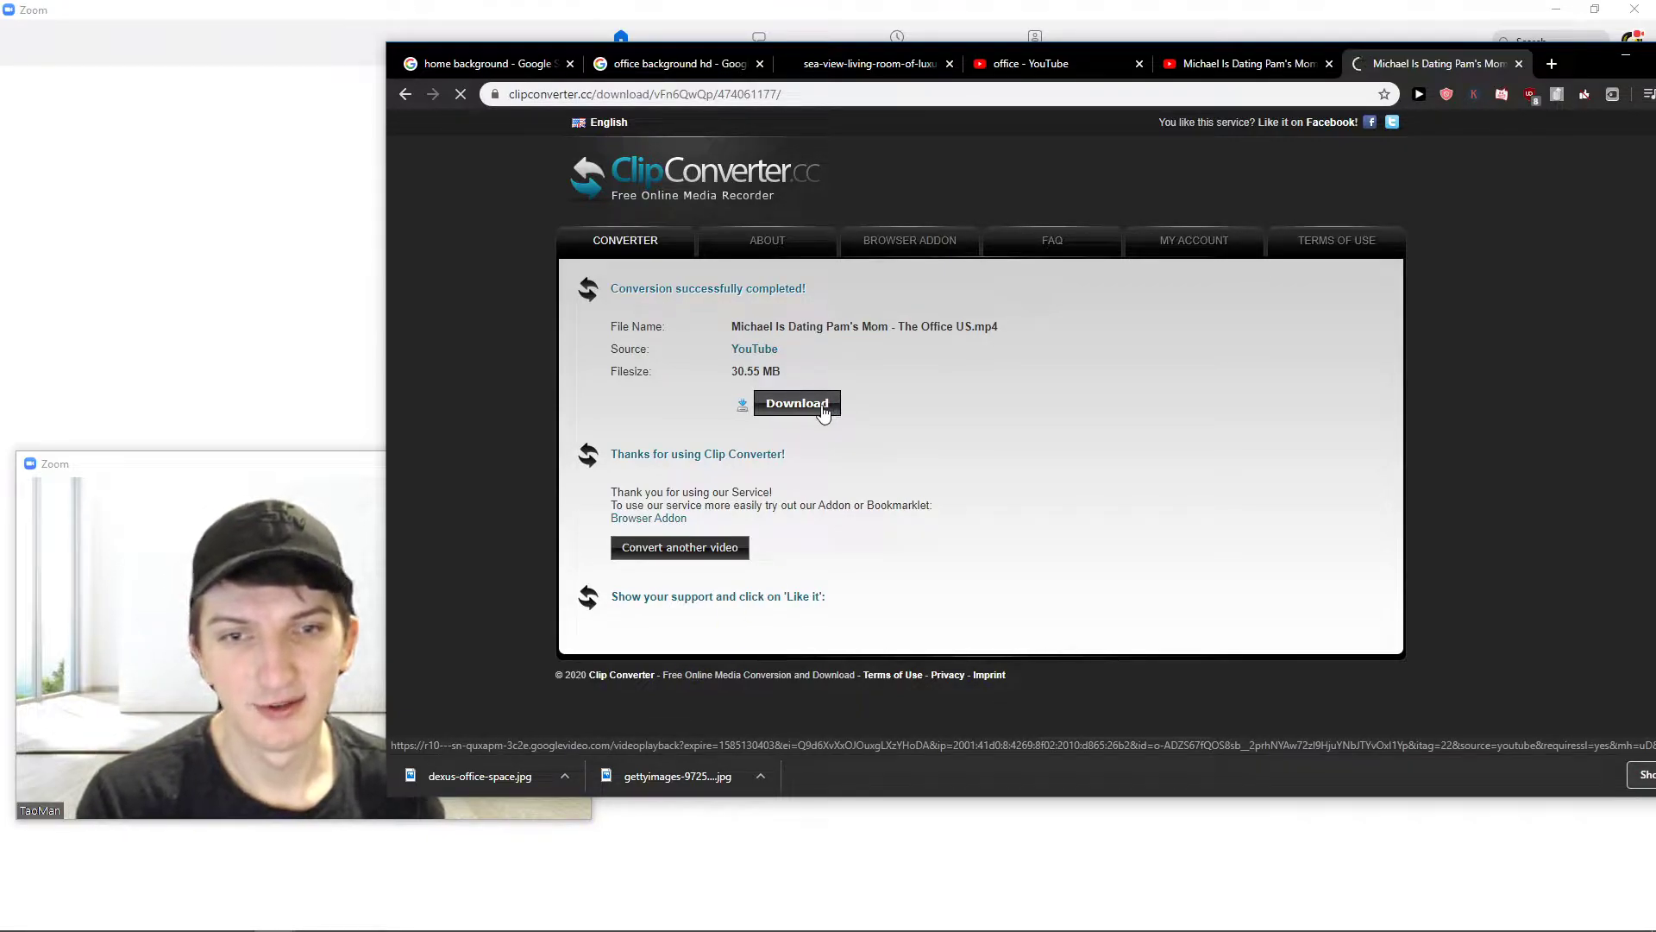
click(823, 412)
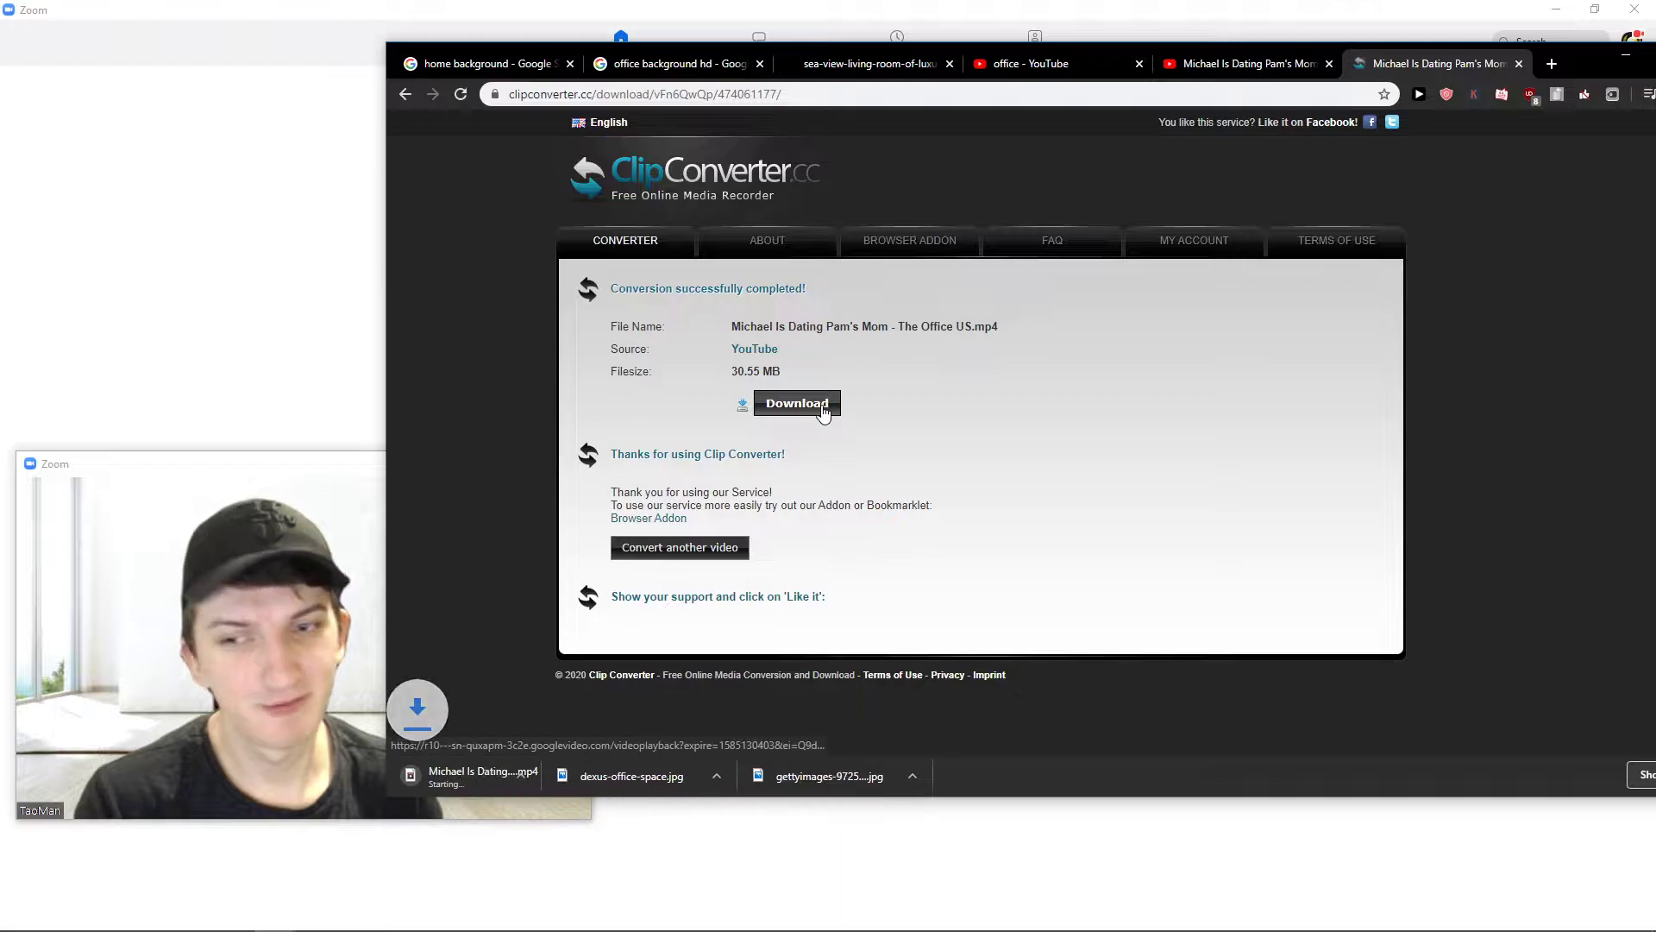
click(570, 777)
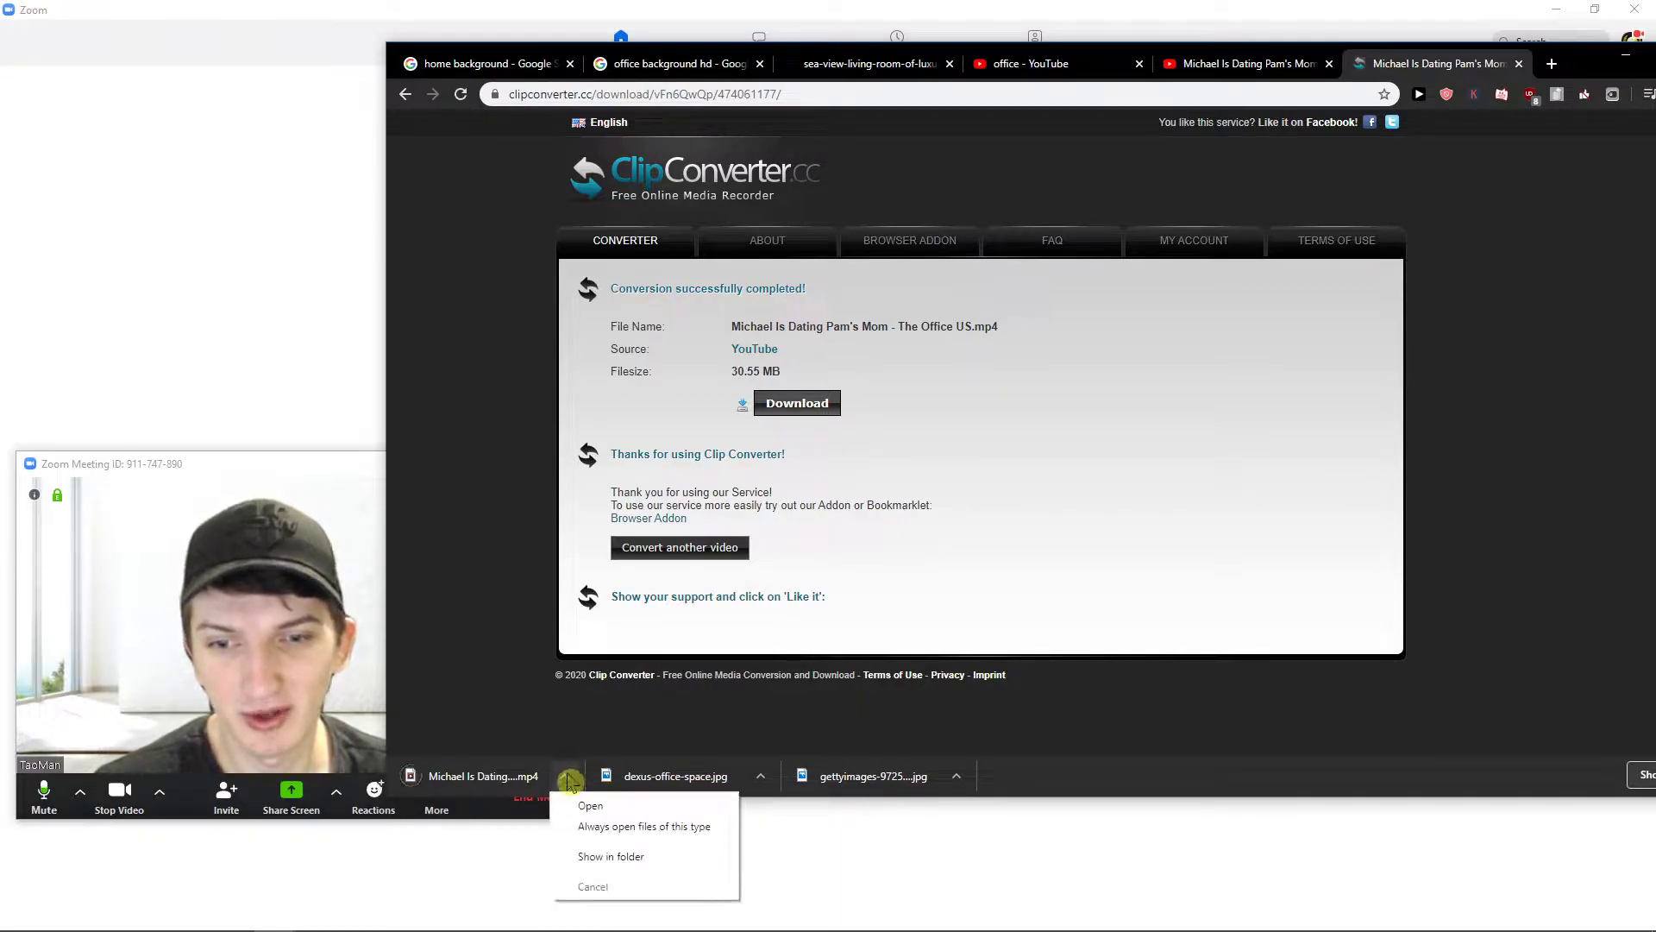
- Centre and enlarge the meeting window, then open Virtual Background settings
click(302, 514)
drag(389, 459, 723, 192)
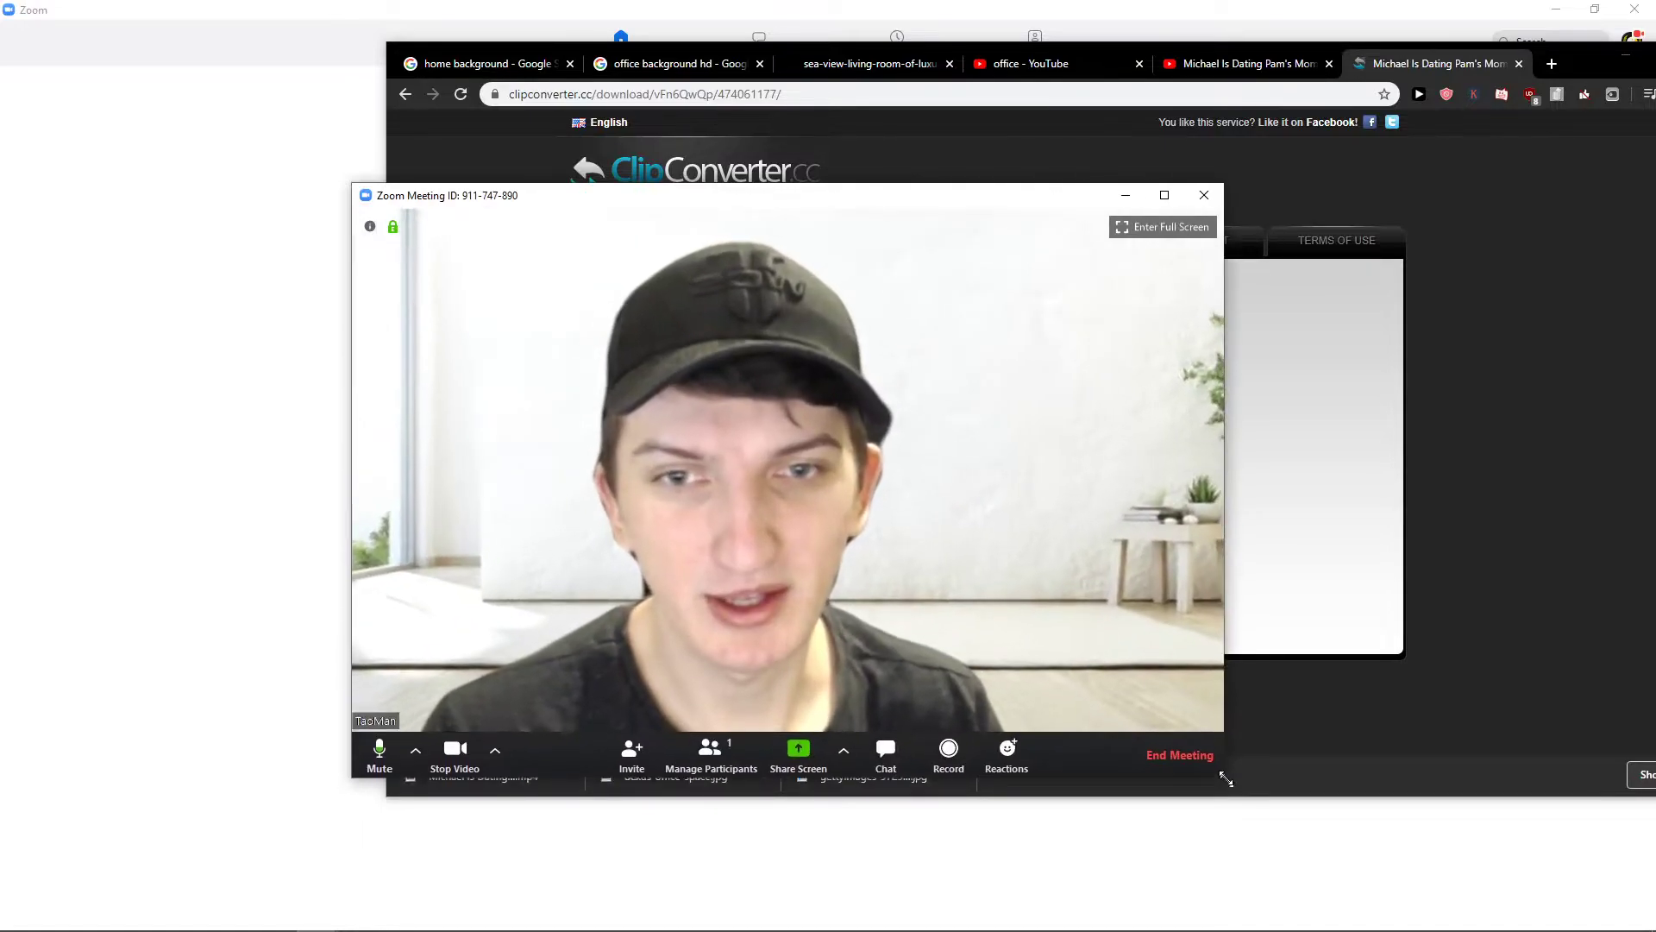
drag(929, 557, 1141, 696)
click(498, 673)
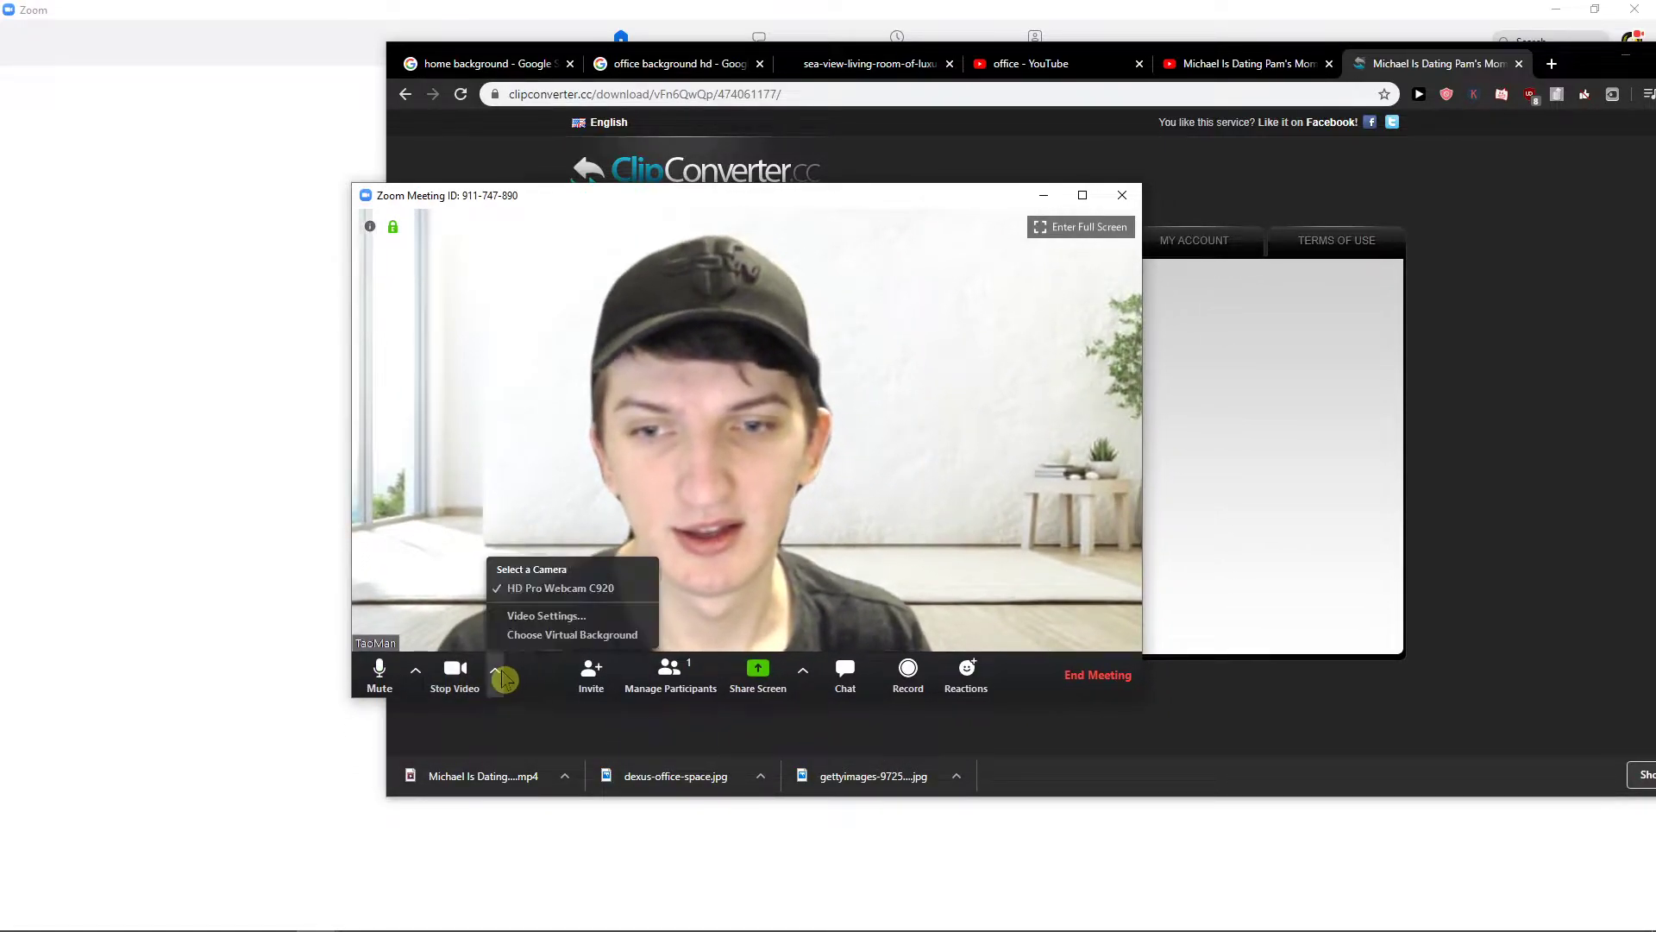
click(607, 617)
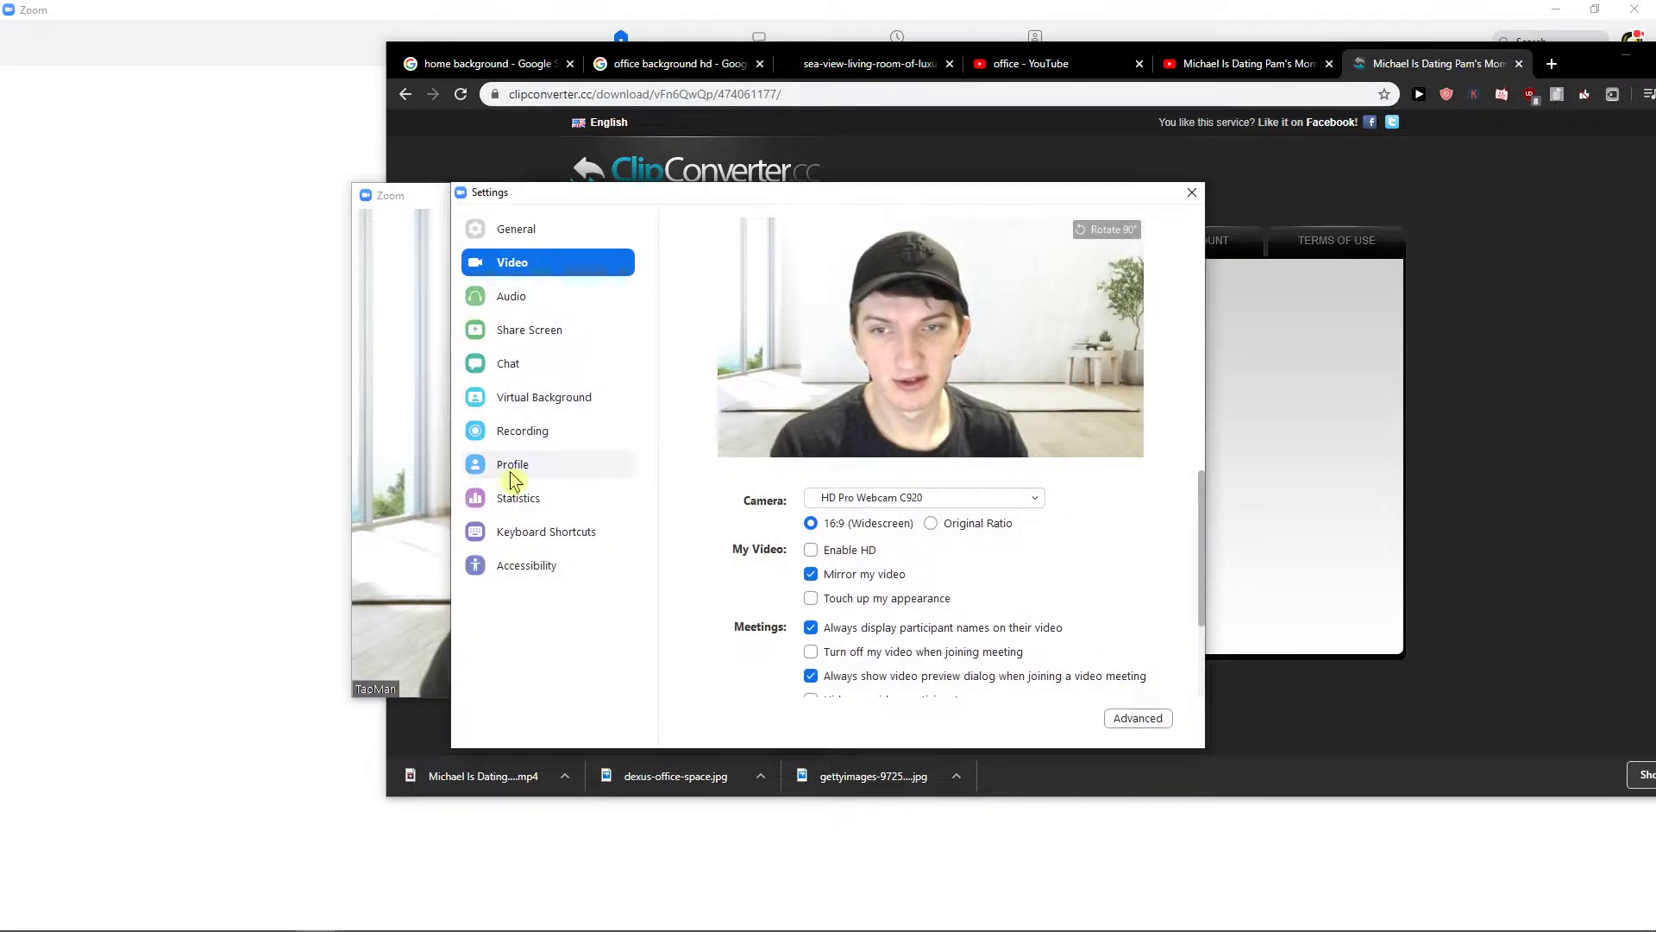
click(522, 431)
click(548, 397)
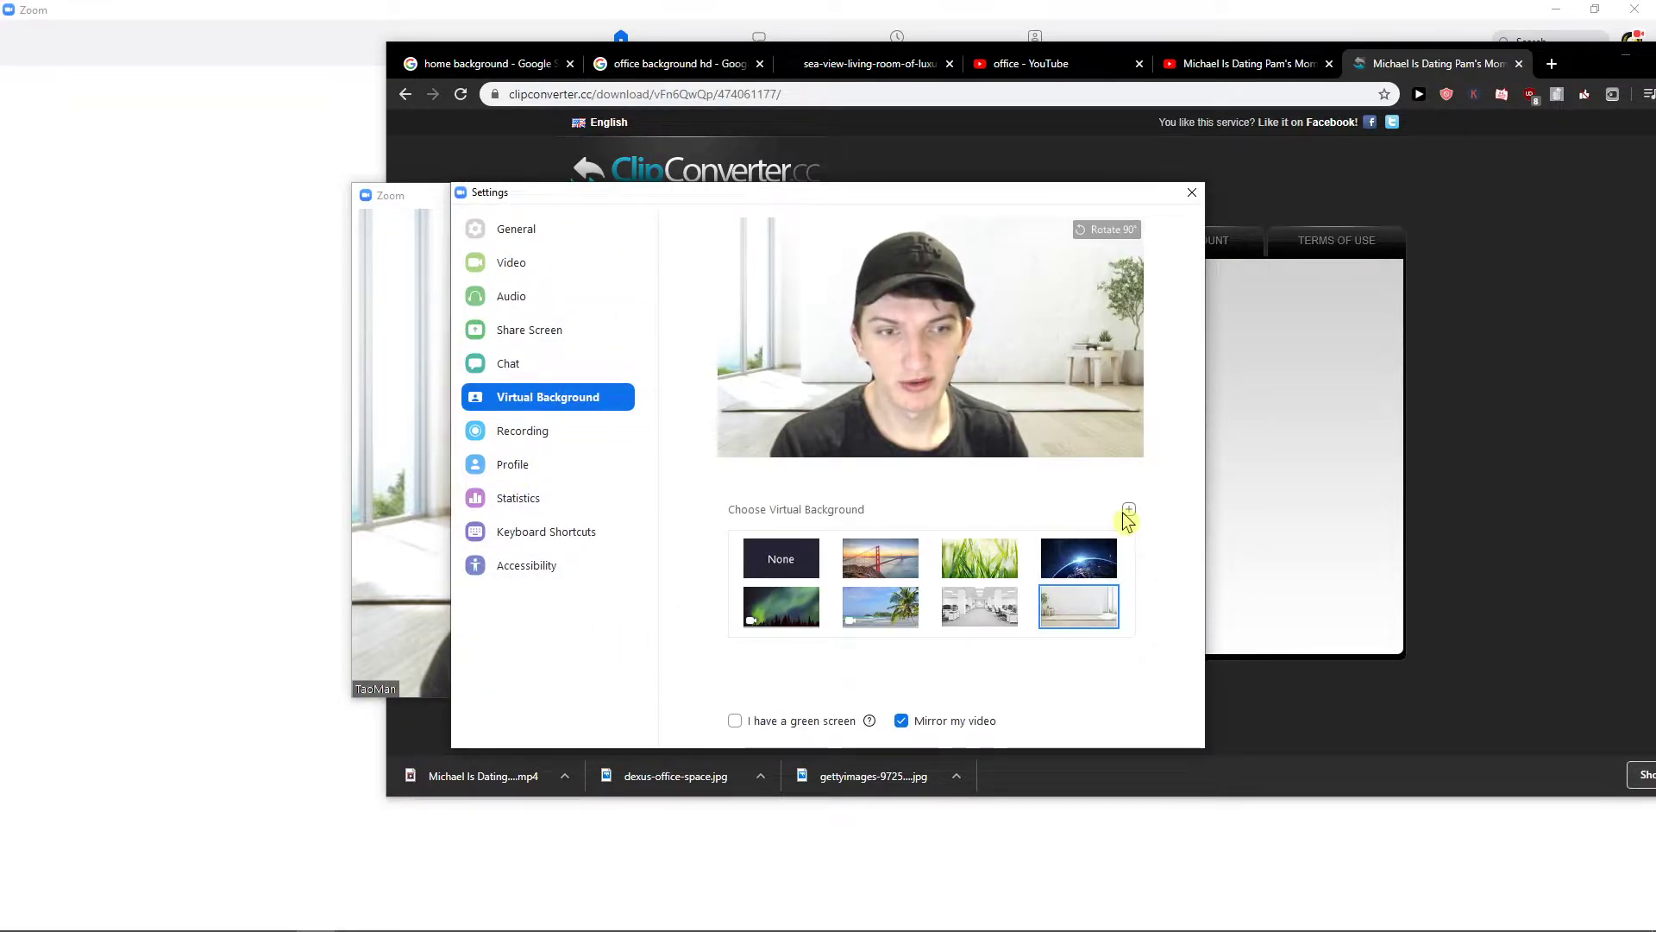
- Add the Michael Is Dating Pam's Mom clip from D:\downloads as a video background
click(1165, 568)
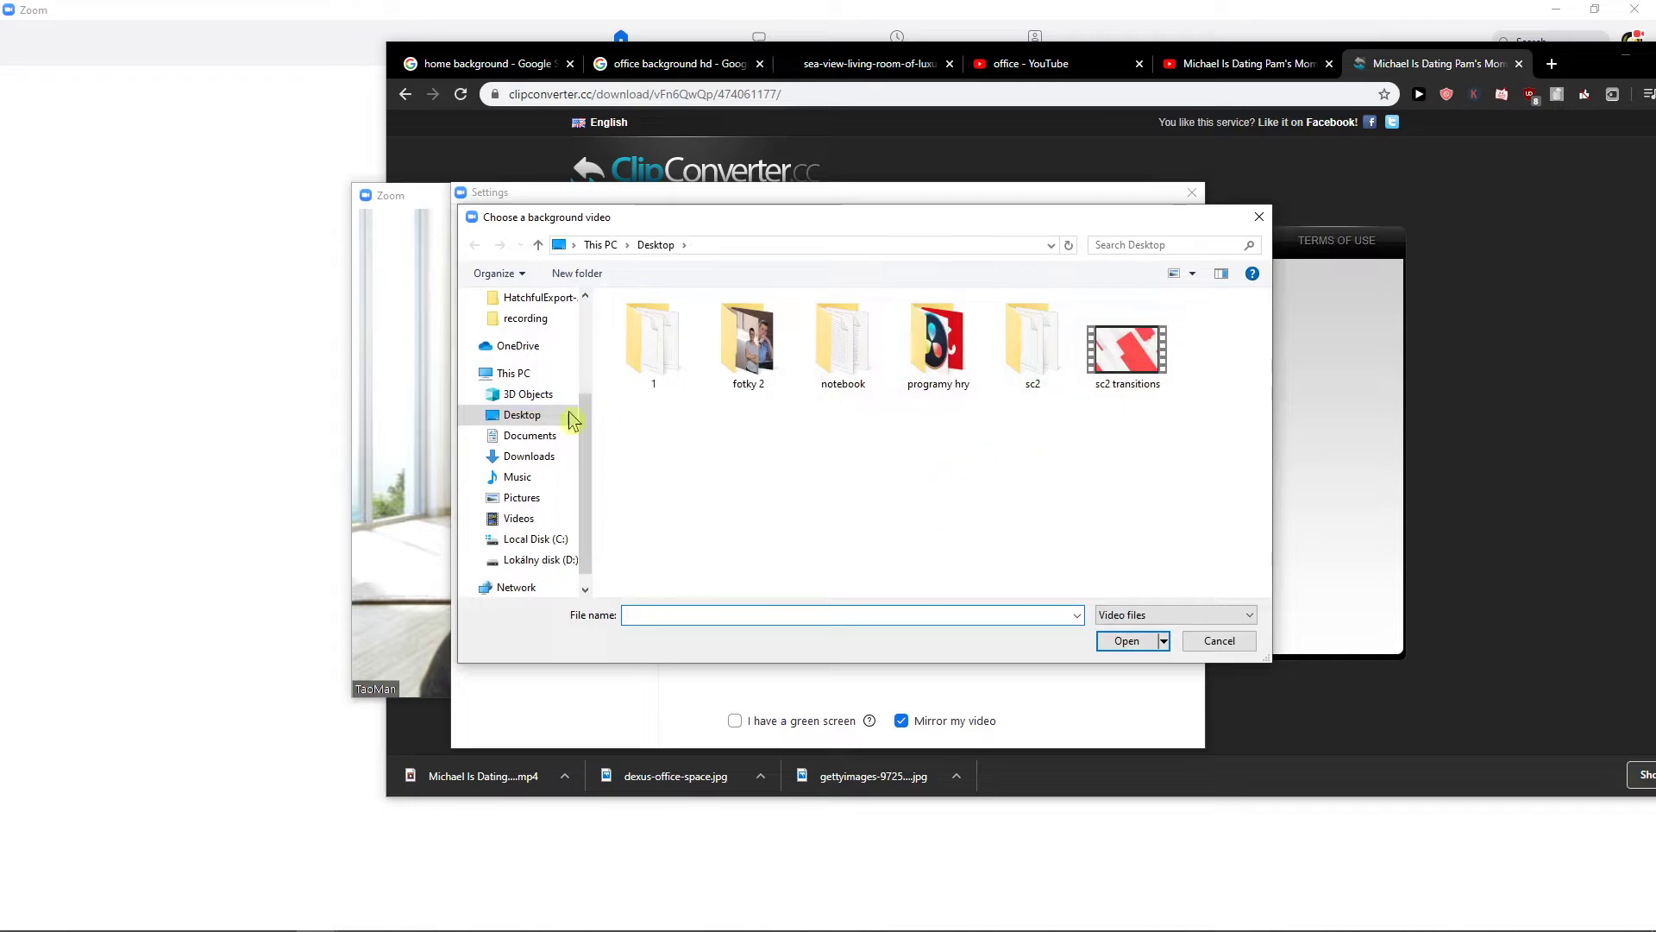
click(541, 459)
click(544, 540)
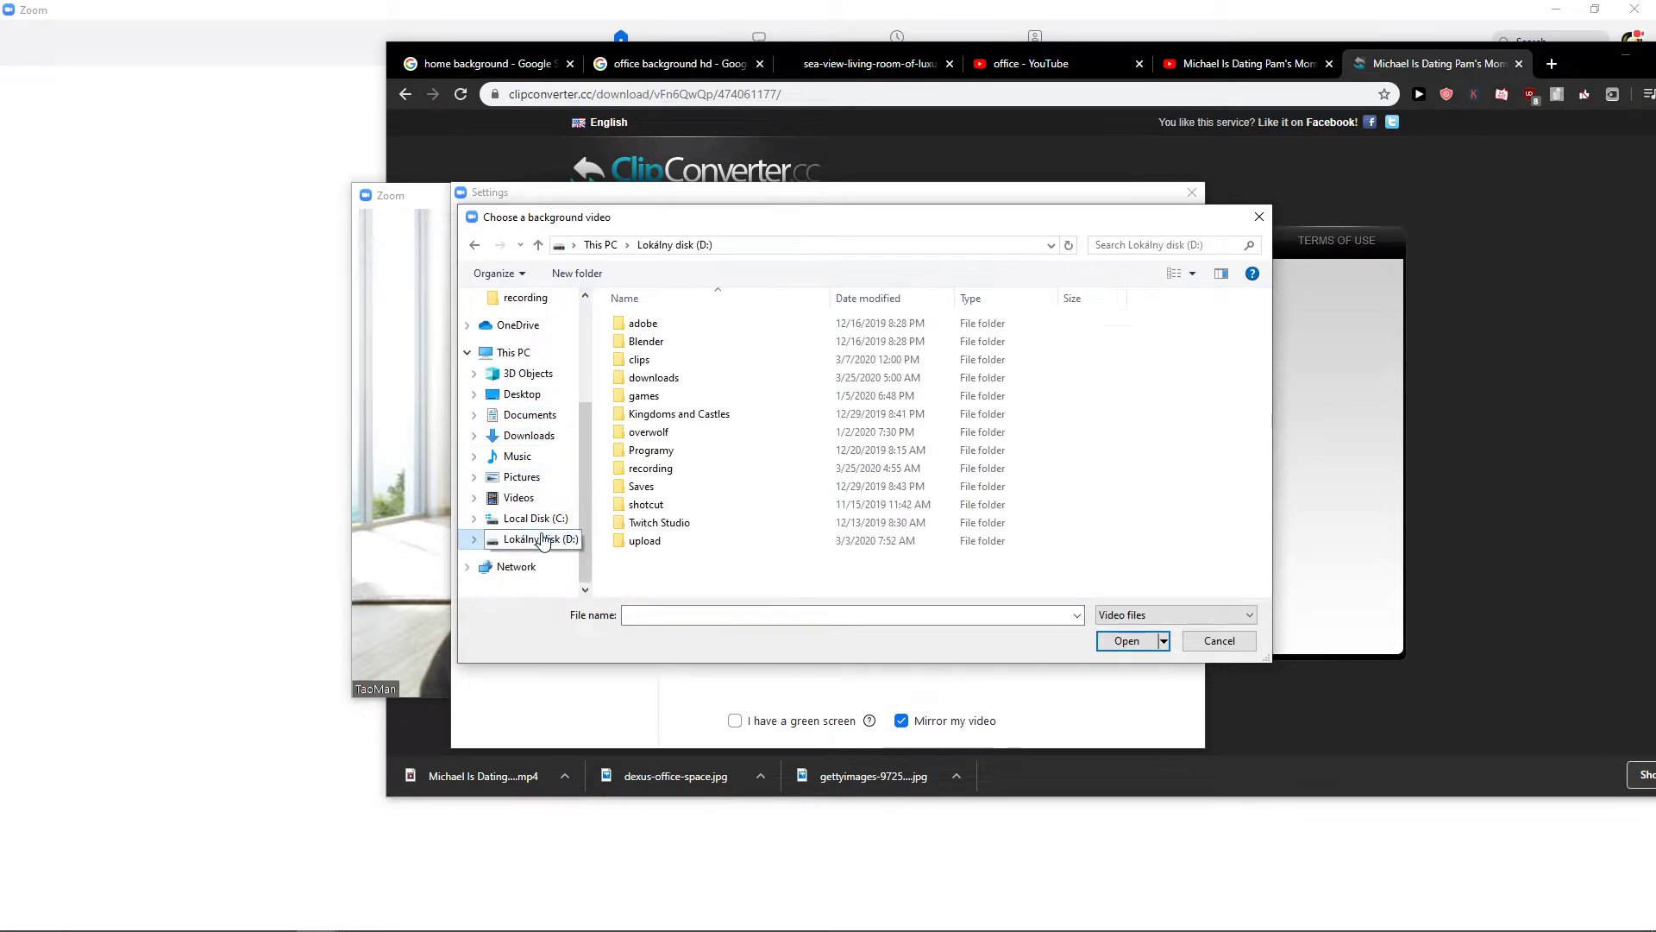
double_click(654, 378)
scroll(838, 437, down, 2)
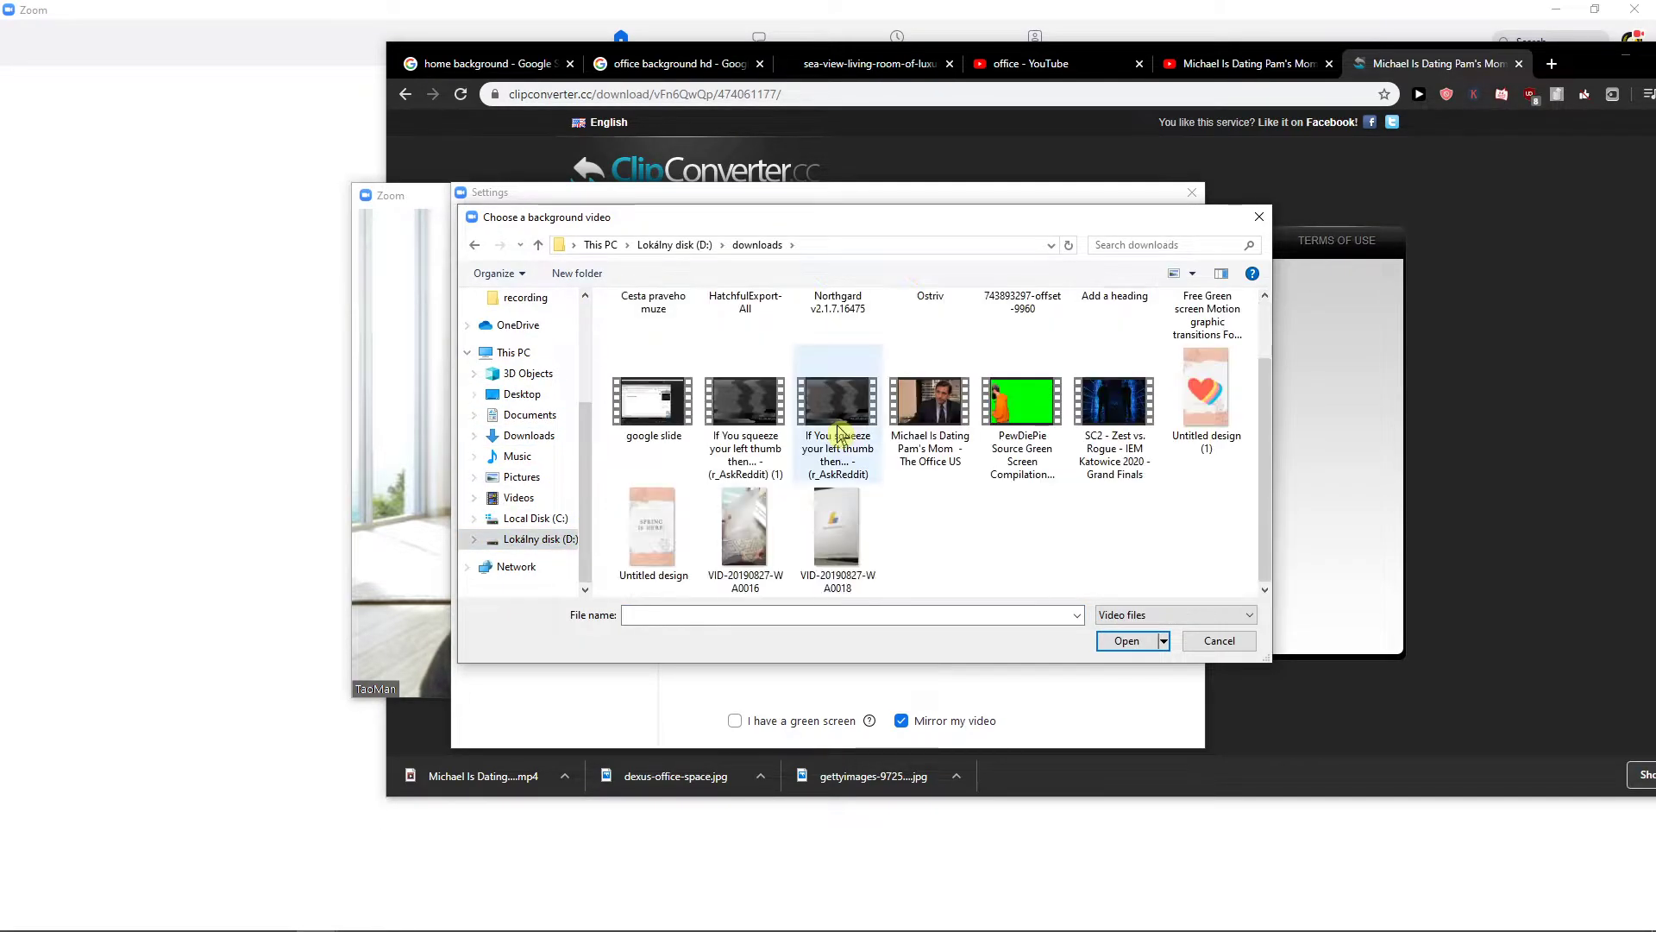
double_click(934, 449)
drag(868, 196, 675, 203)
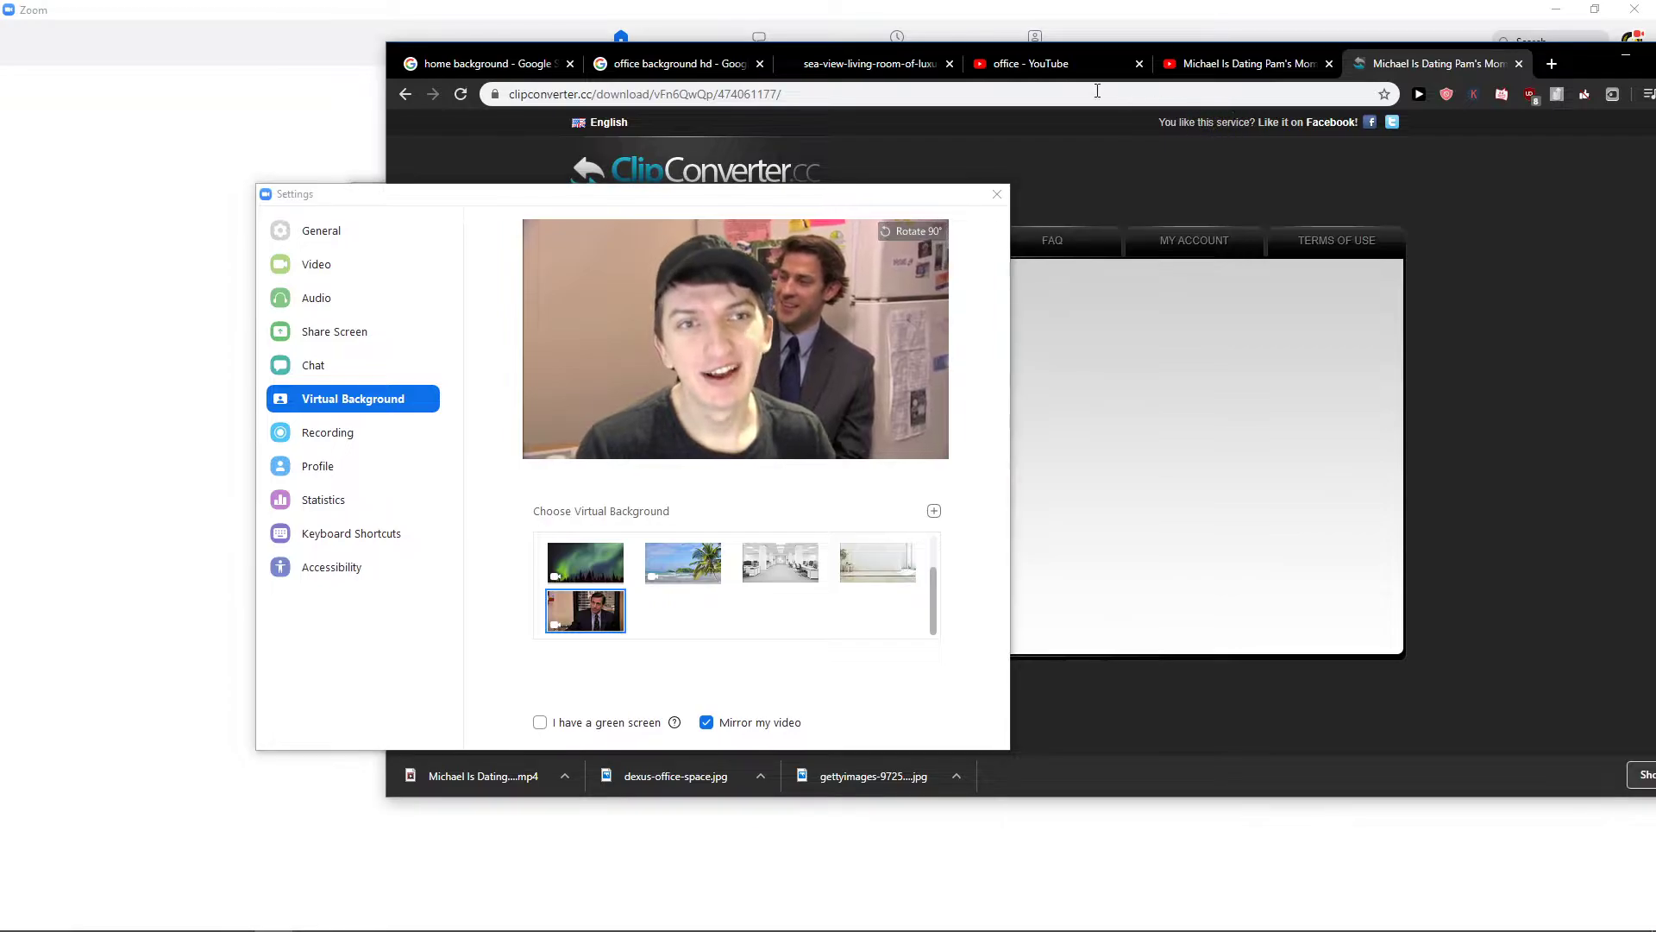
- Search YouTube for 'office people moving' and close the Zoom settings window
click(1030, 63)
text(people moving)
key(Return)
drag(643, 183, 515, 148)
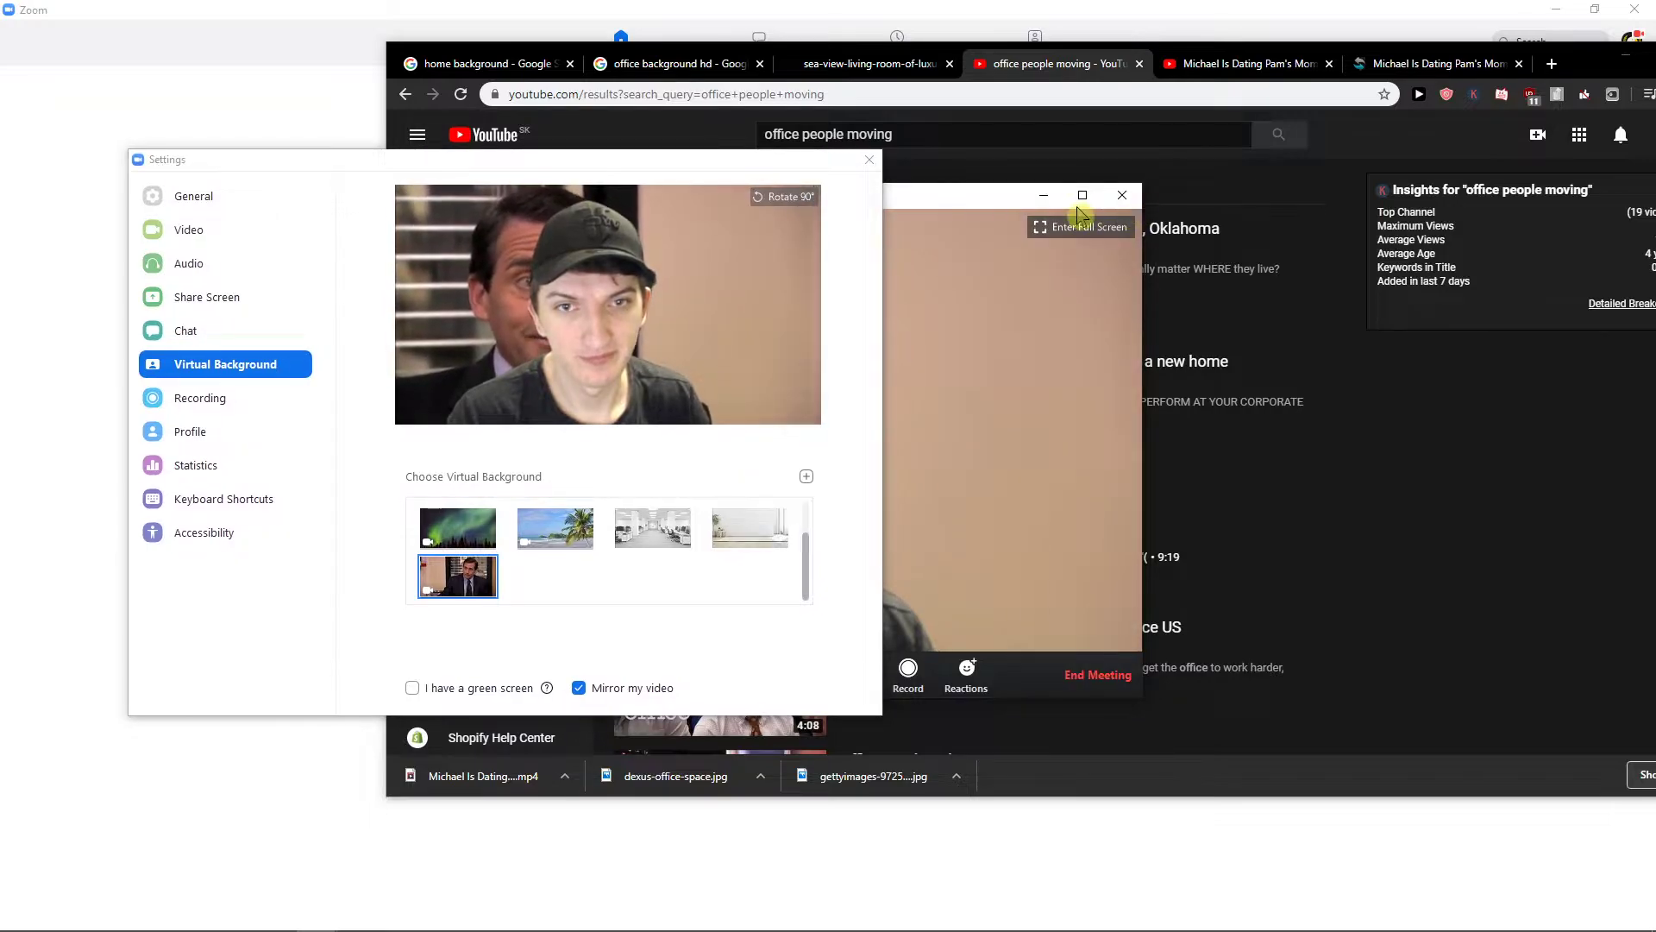
click(1044, 196)
- Shrink the meeting video, move Chrome fully on-screen, and restore the Zoom meeting
click(867, 160)
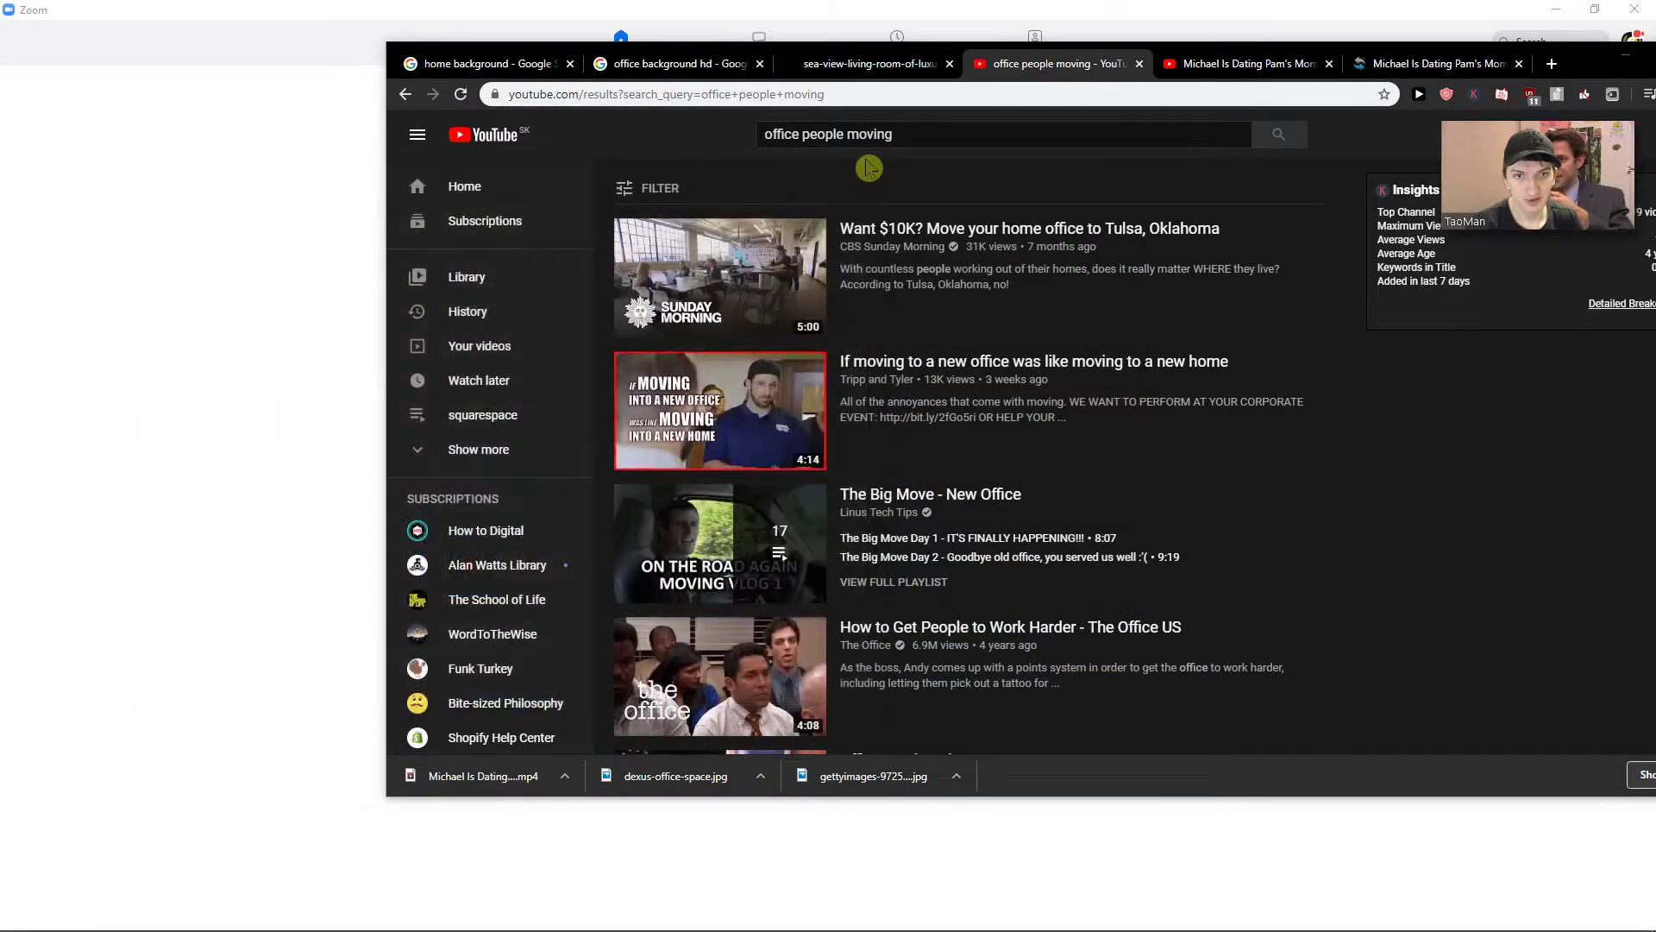
drag(1572, 63, 1310, 96)
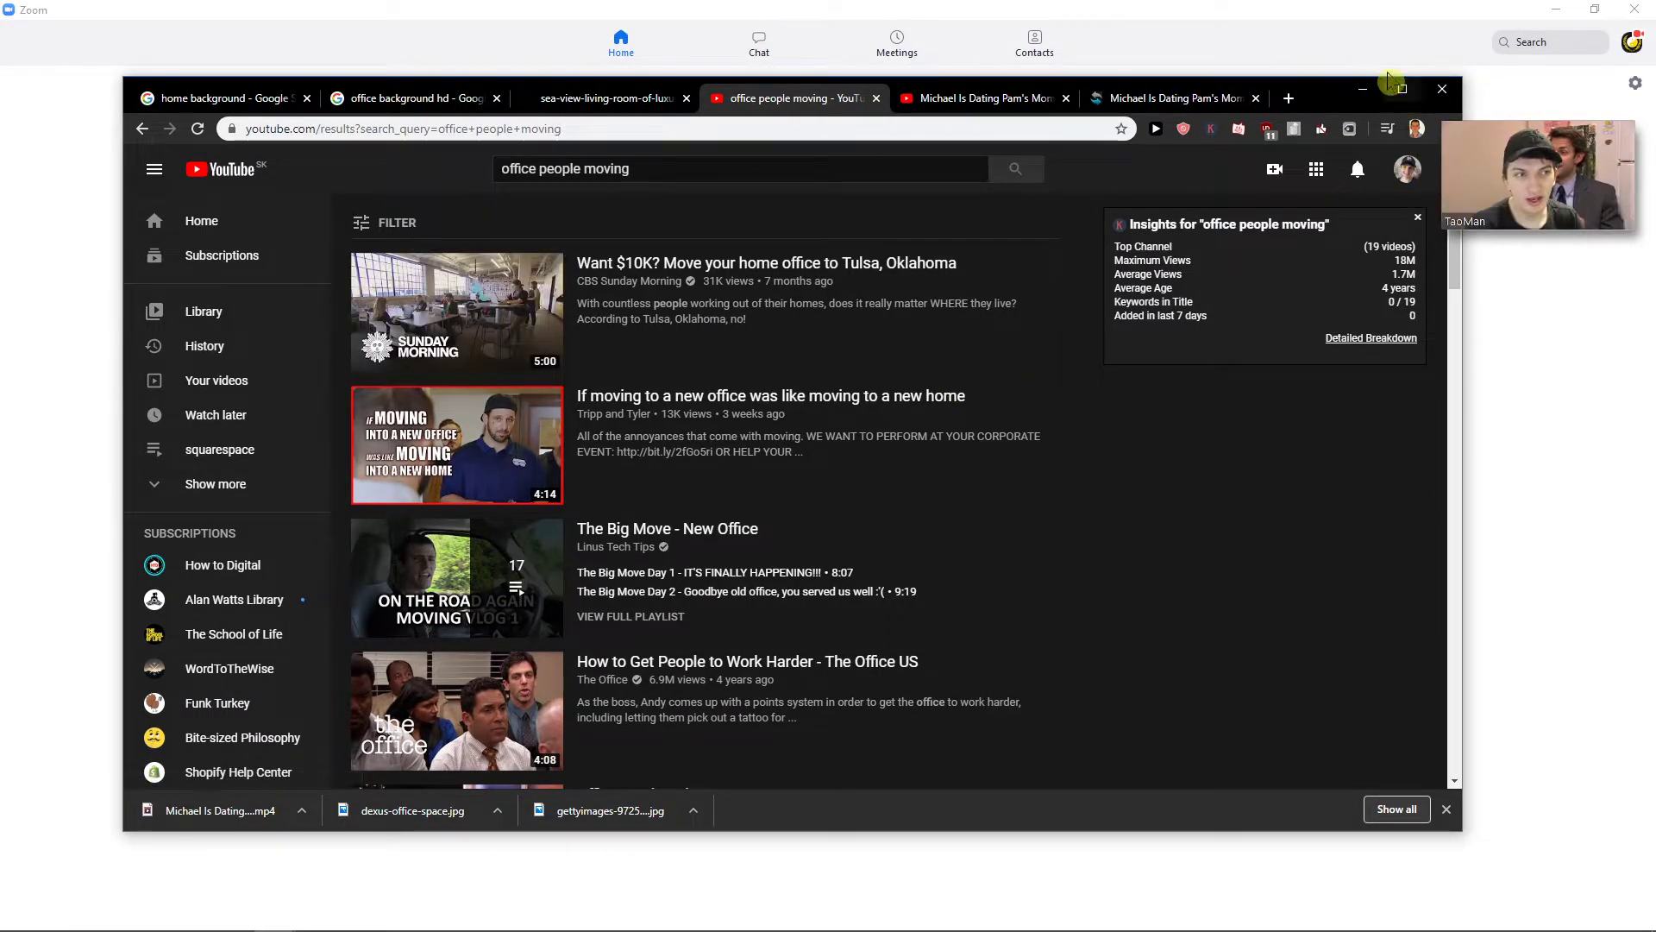
drag(1355, 99, 1240, 98)
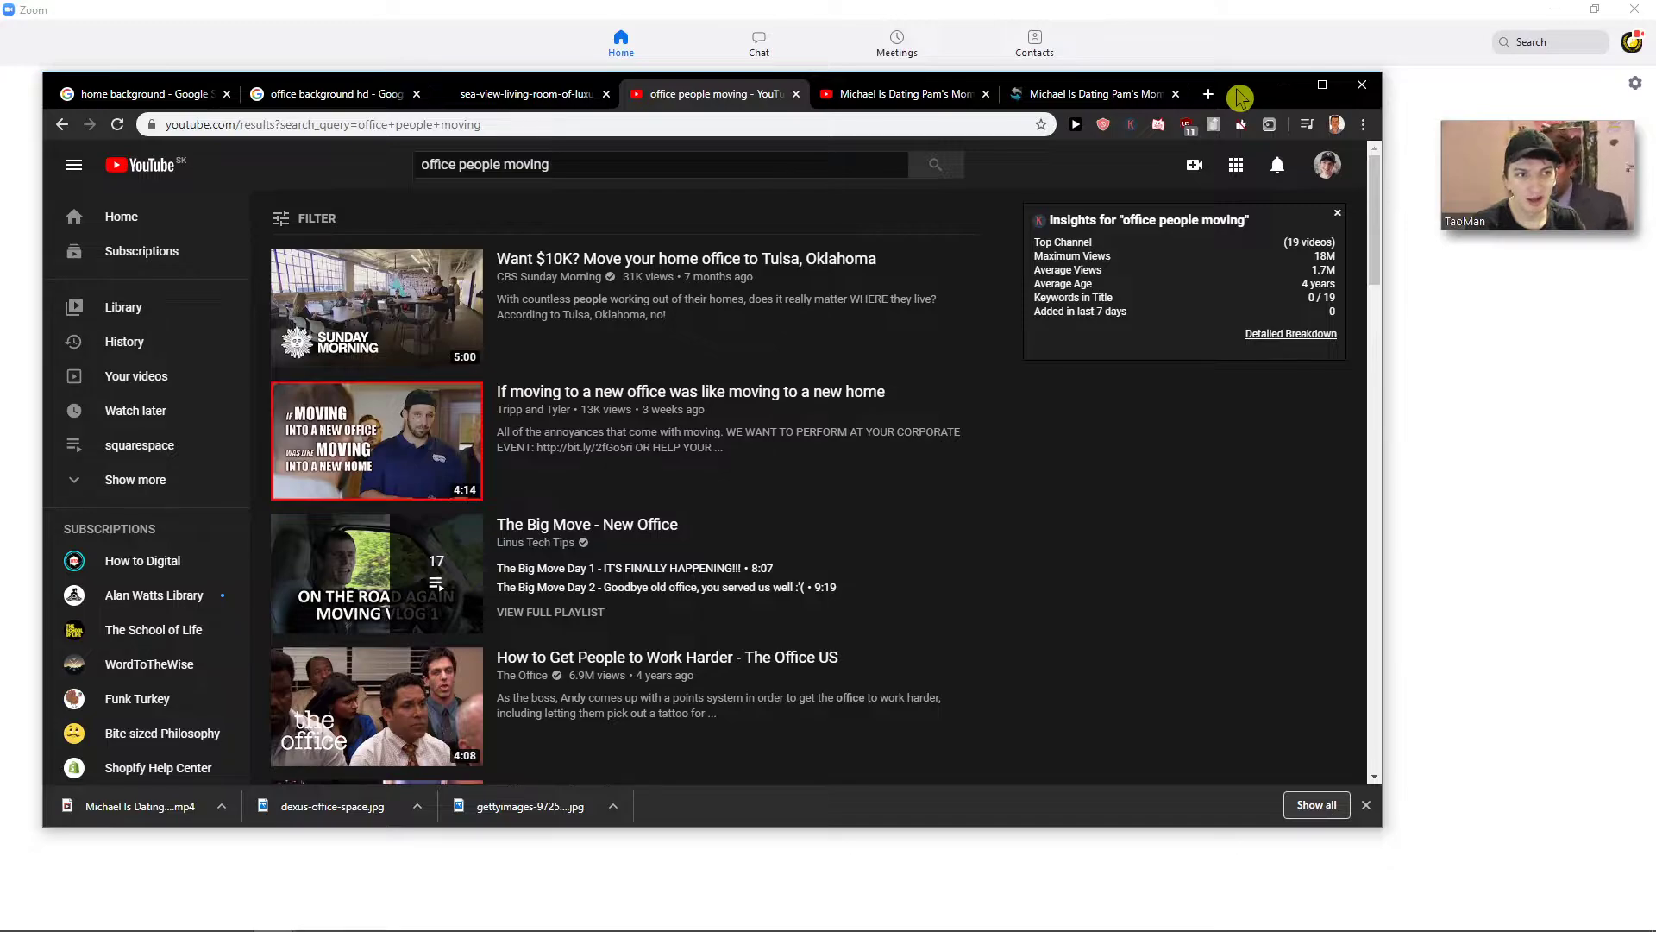
mouse_move(1537, 175)
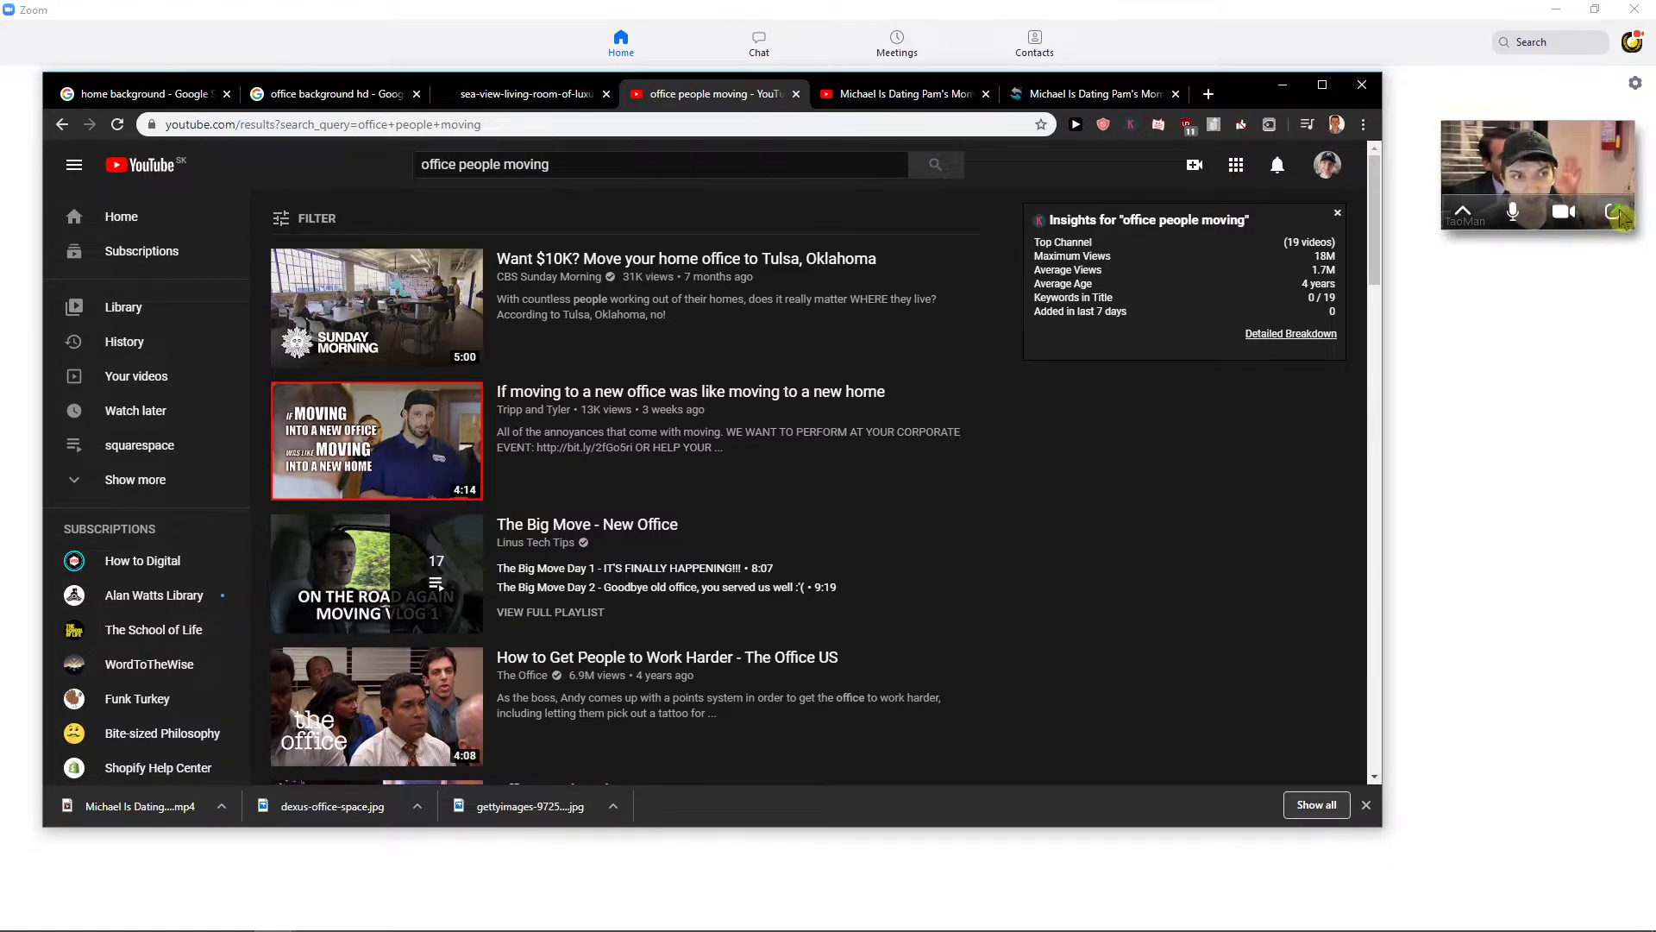
click(414, 861)
- Set Zoom's virtual background to the open-plan office image
click(1616, 220)
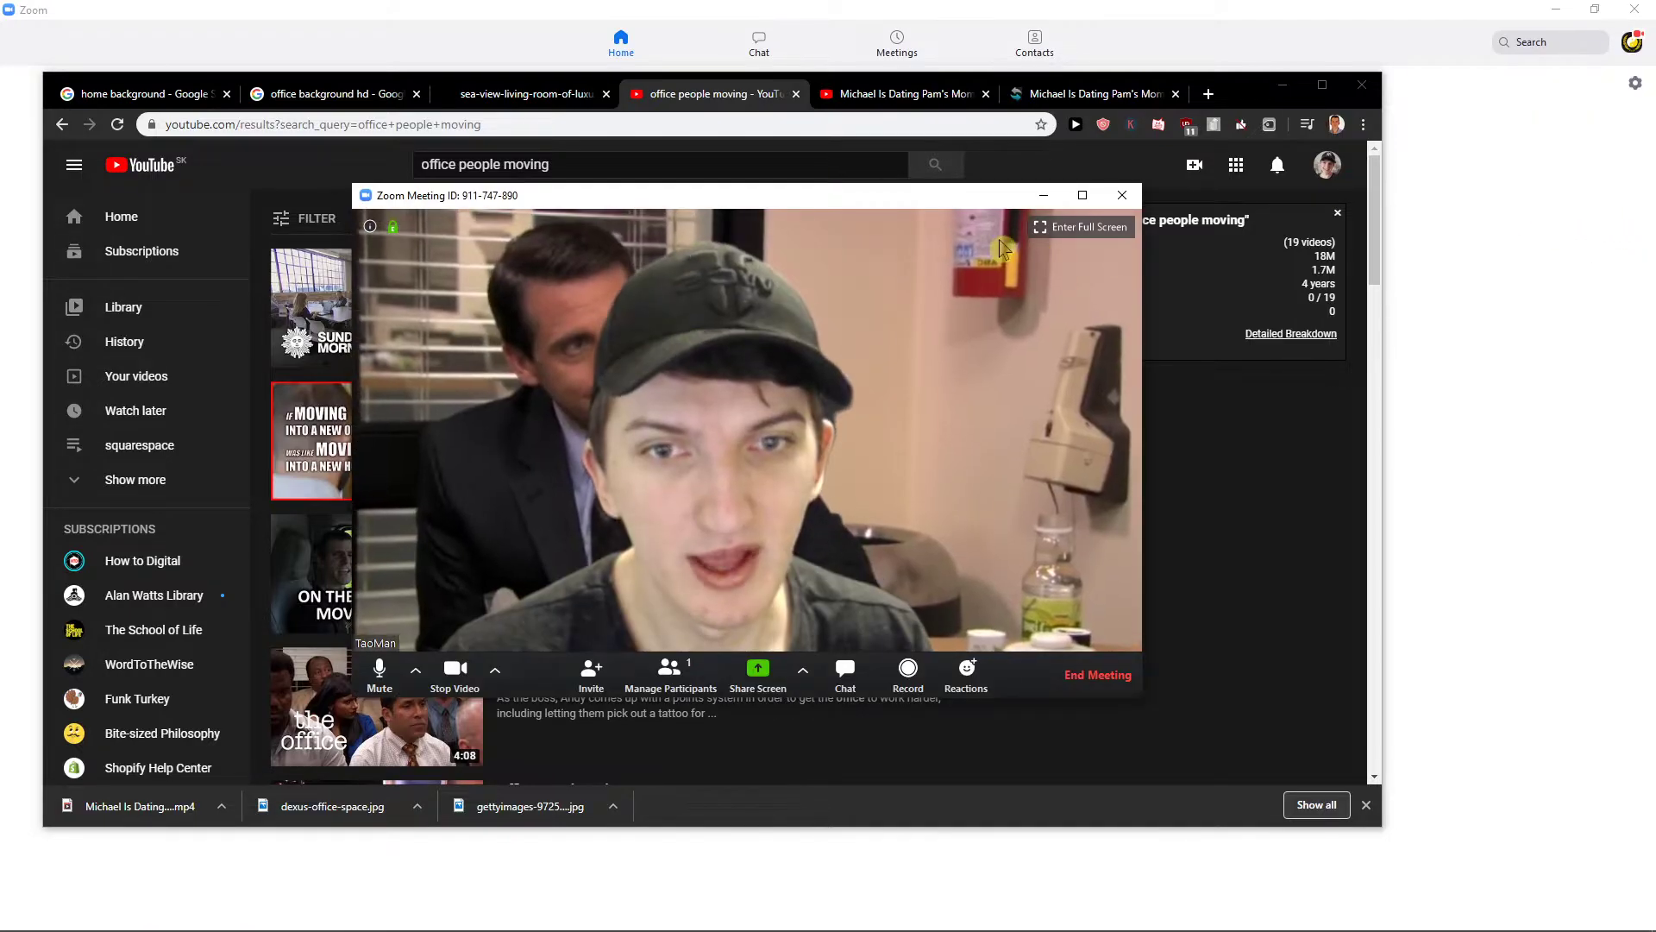
click(497, 672)
click(557, 634)
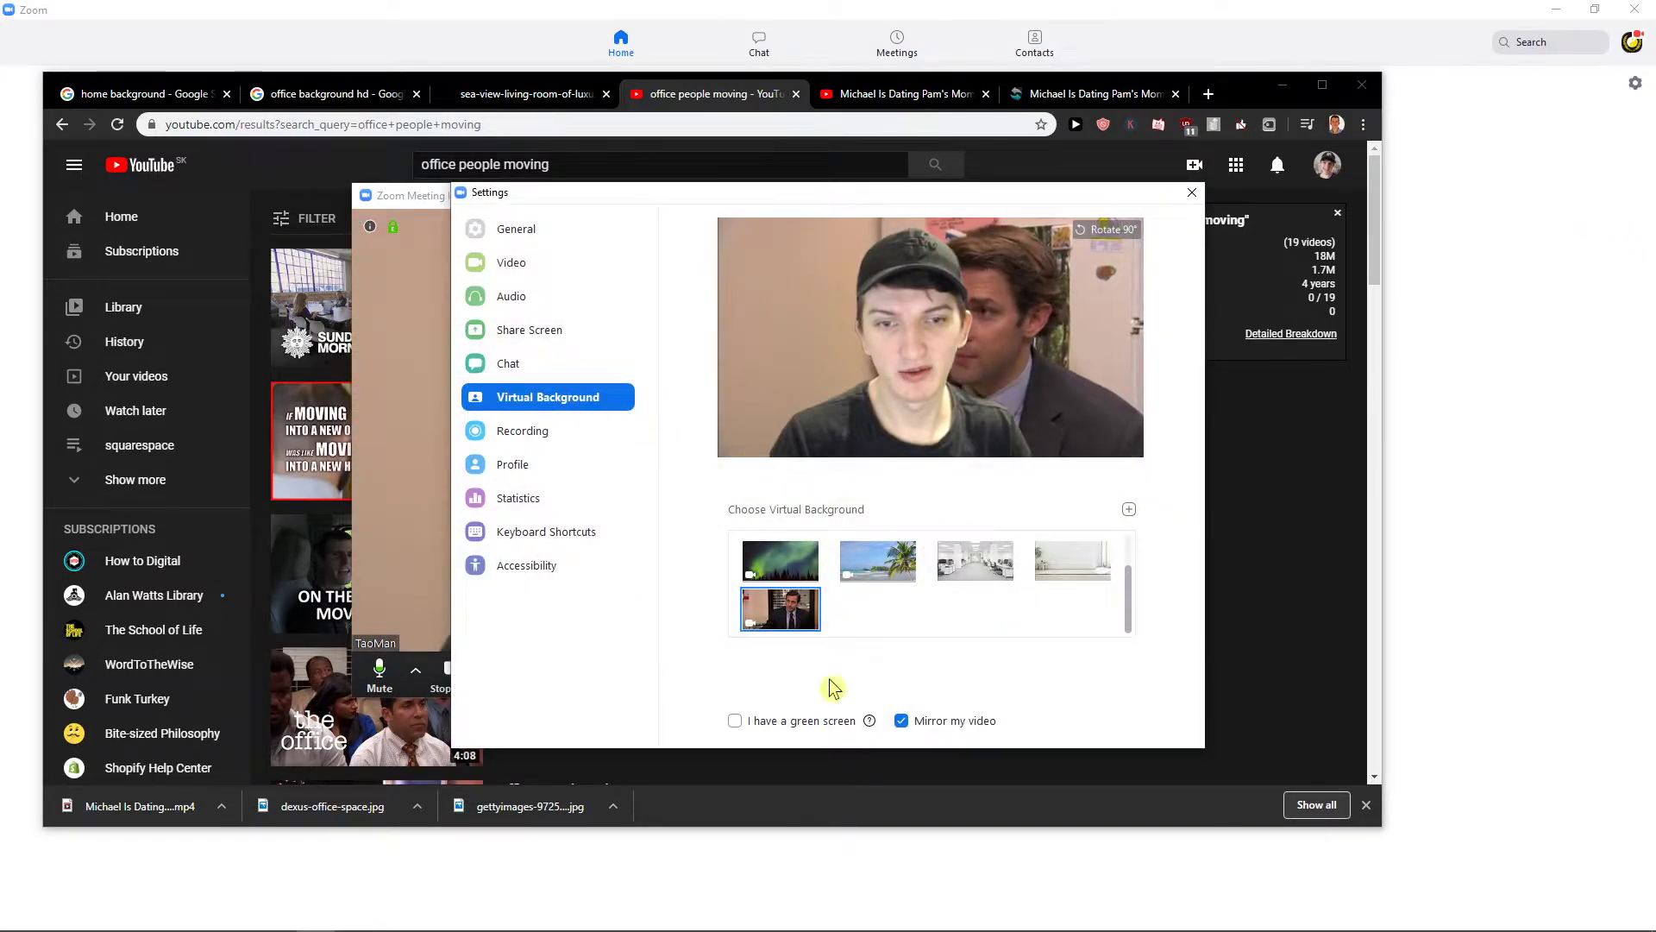
click(958, 567)
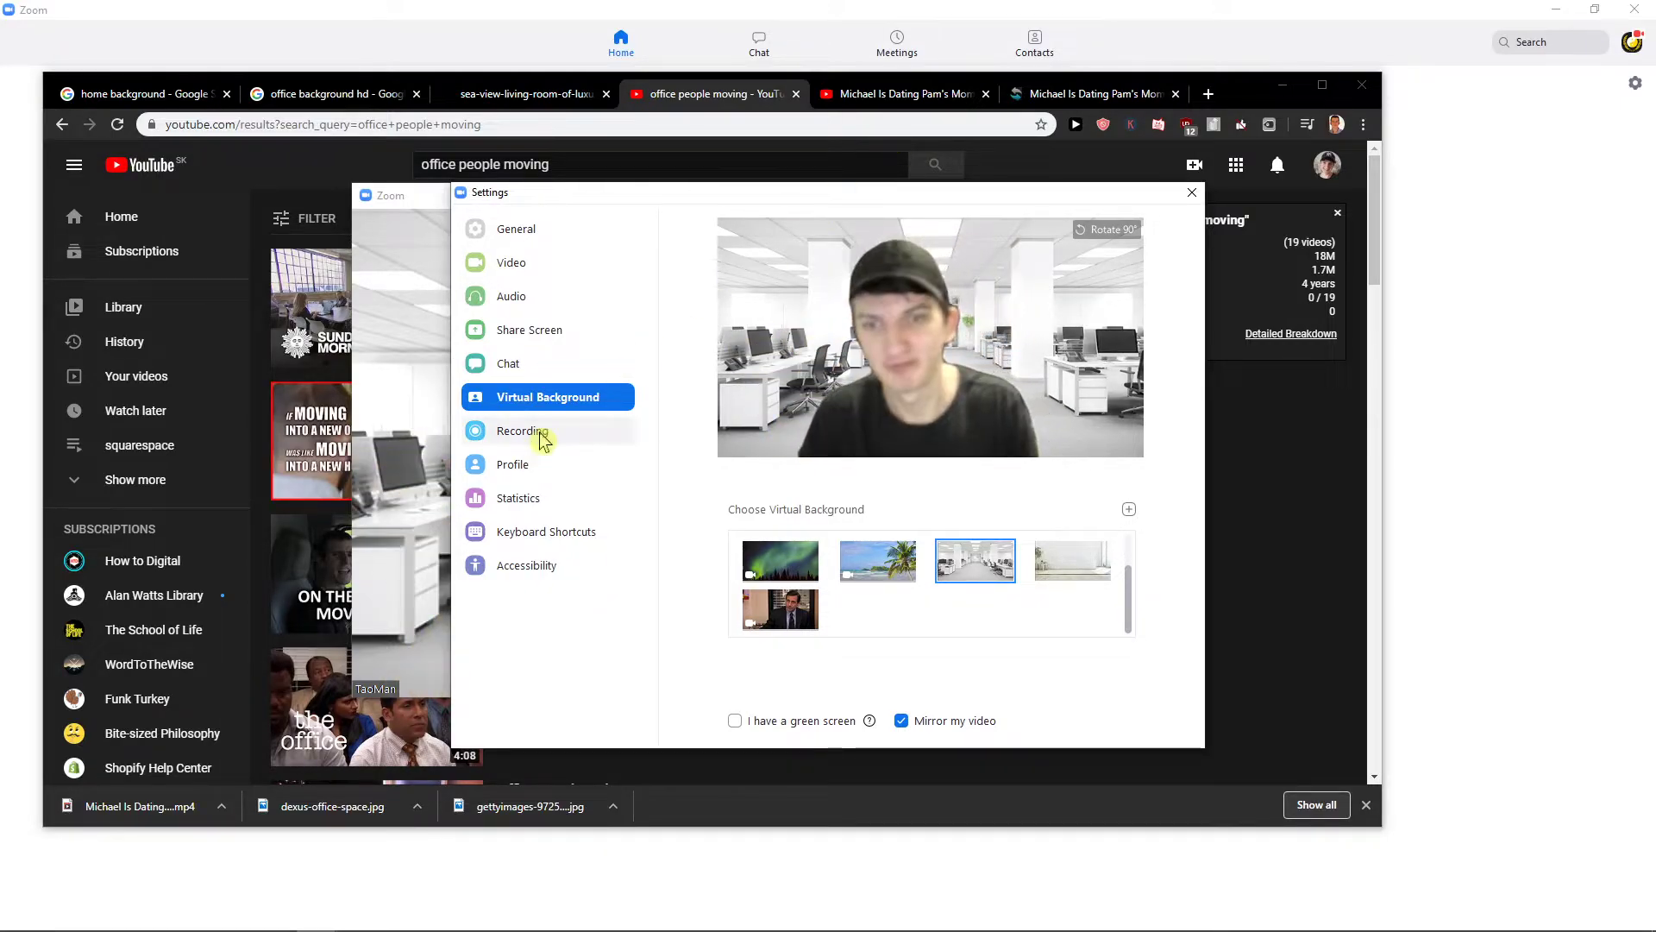
mouse_move(393, 487)
click(1192, 192)
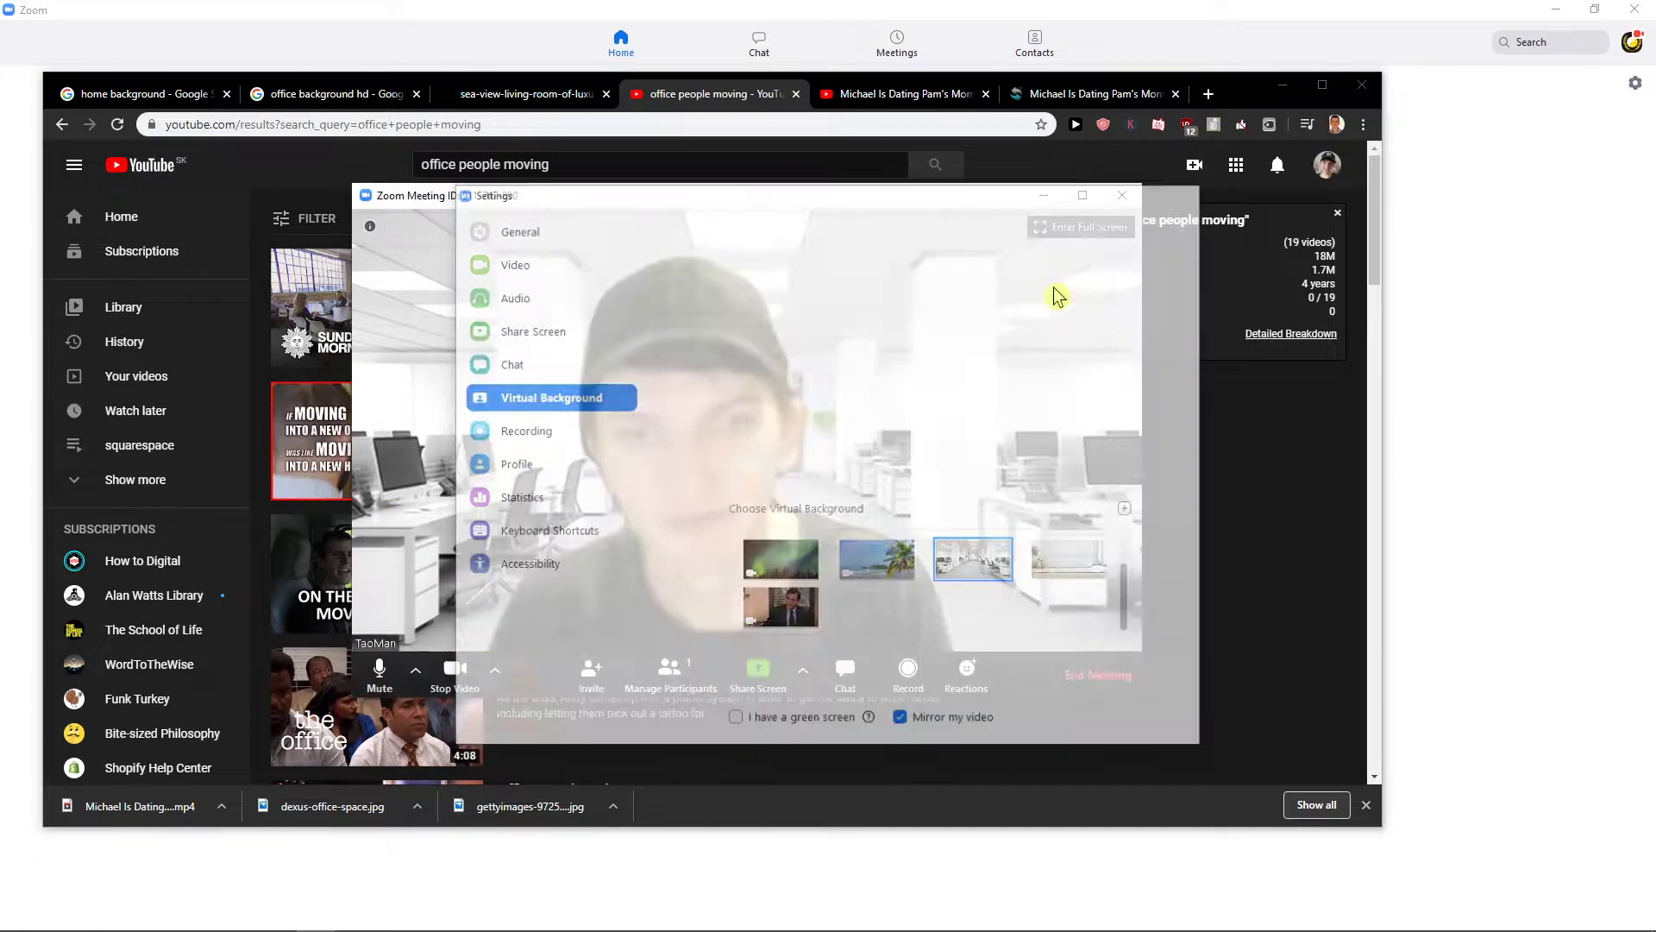
- Turn the virtual background off by choosing None
click(497, 673)
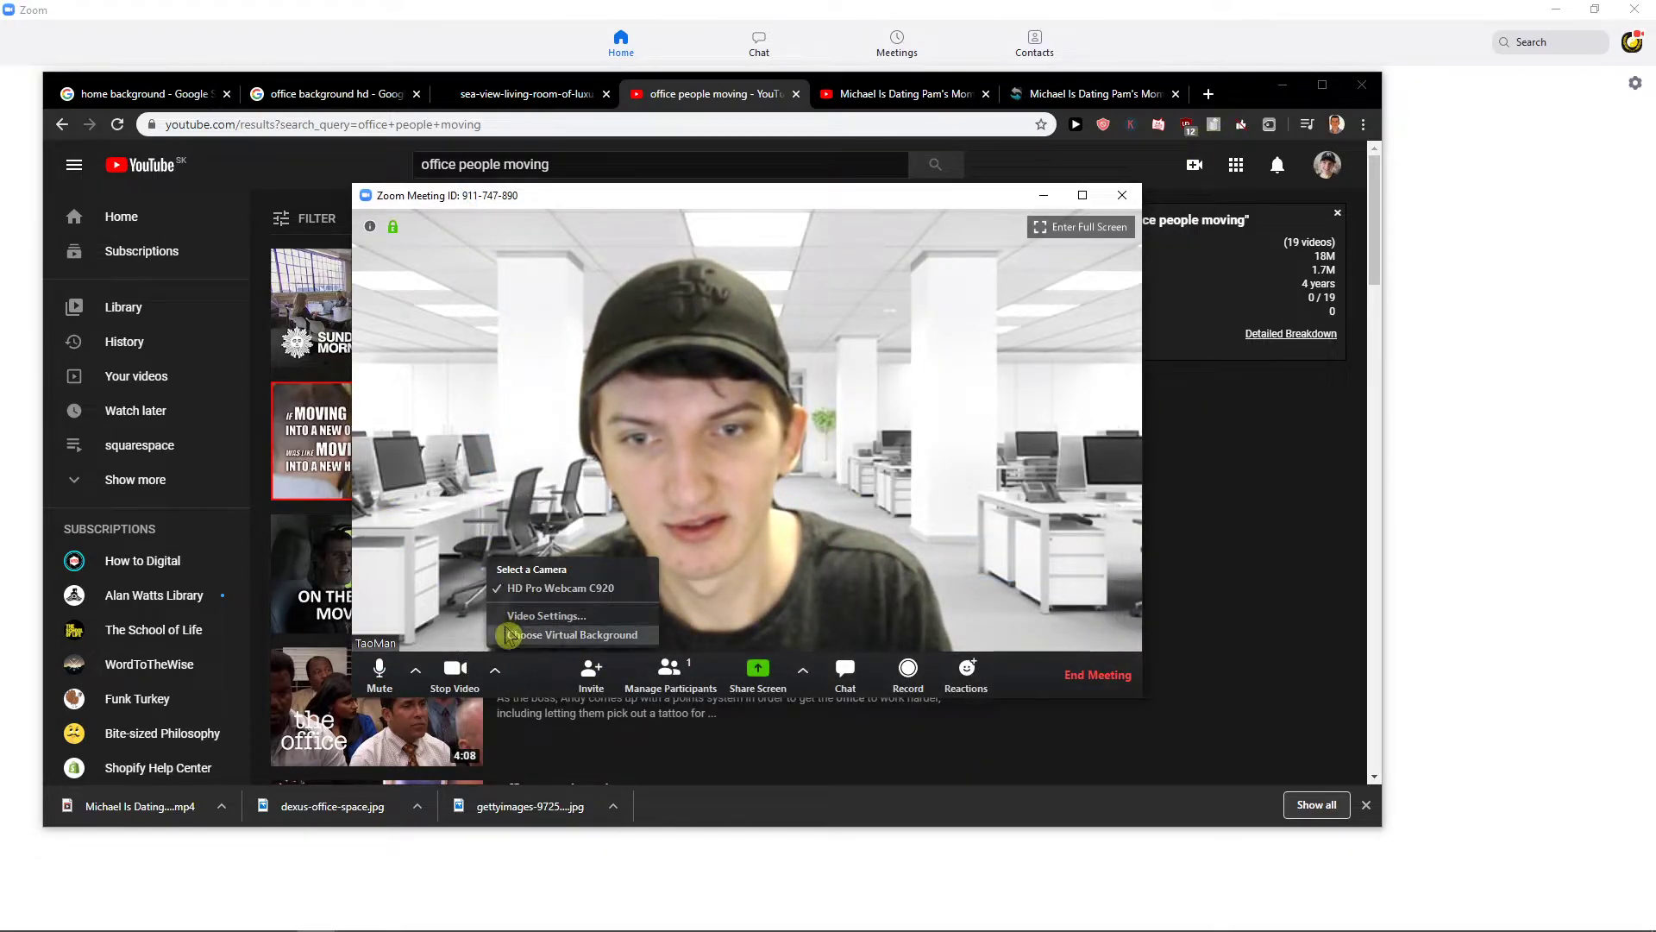
click(570, 634)
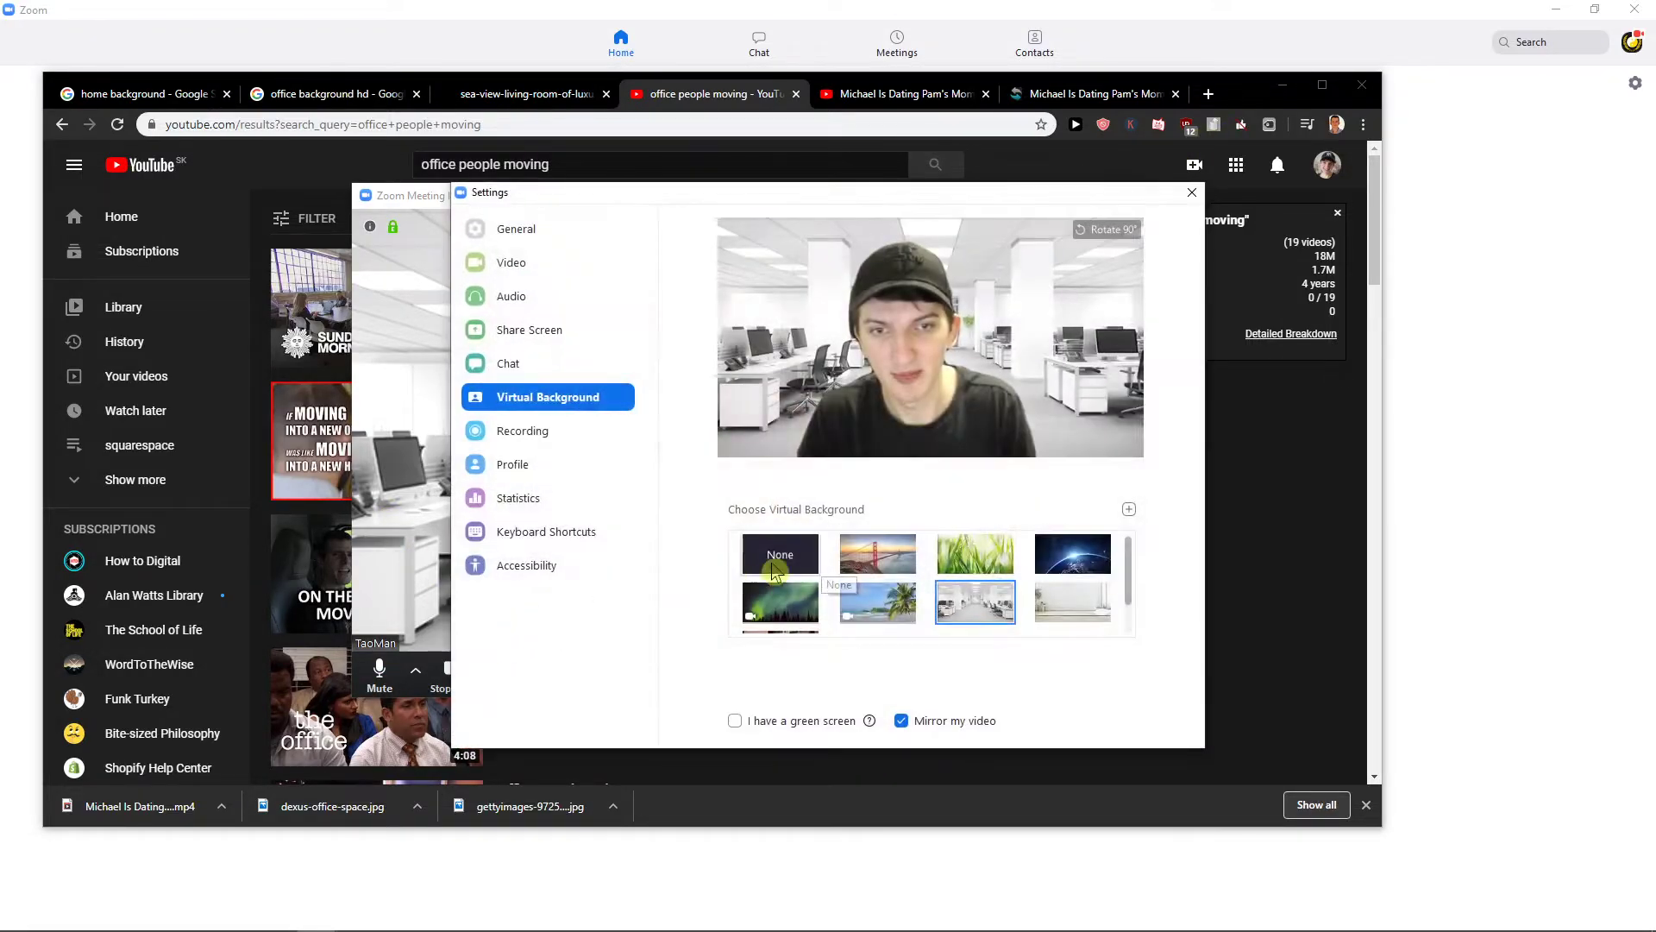
click(777, 569)
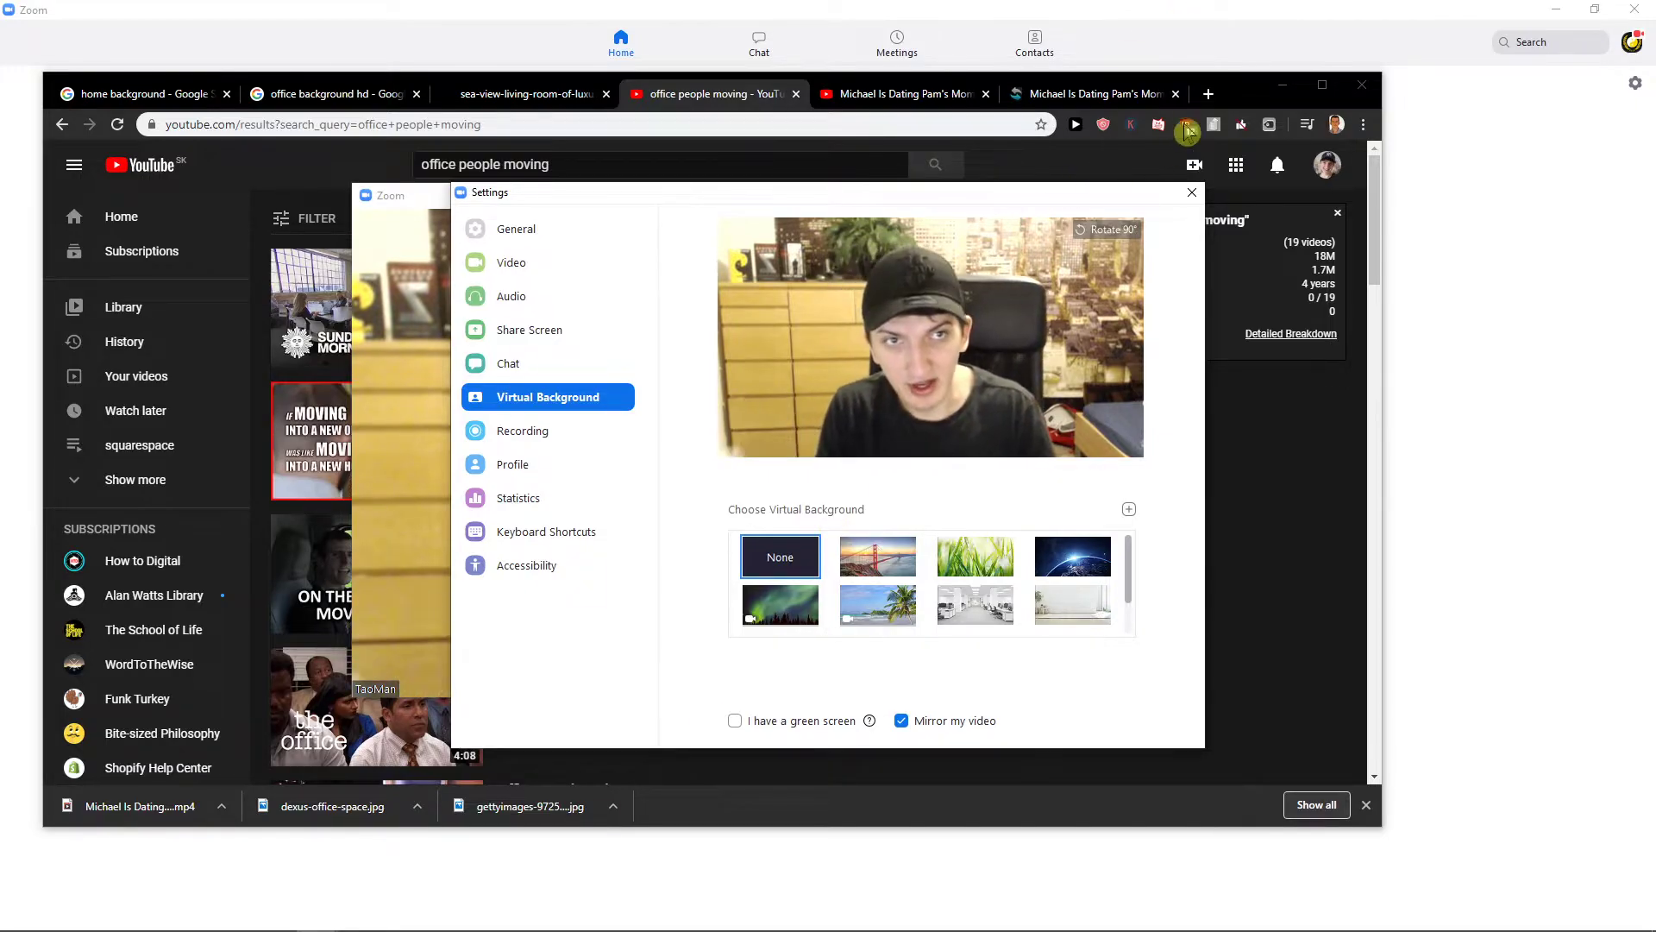
click(1205, 96)
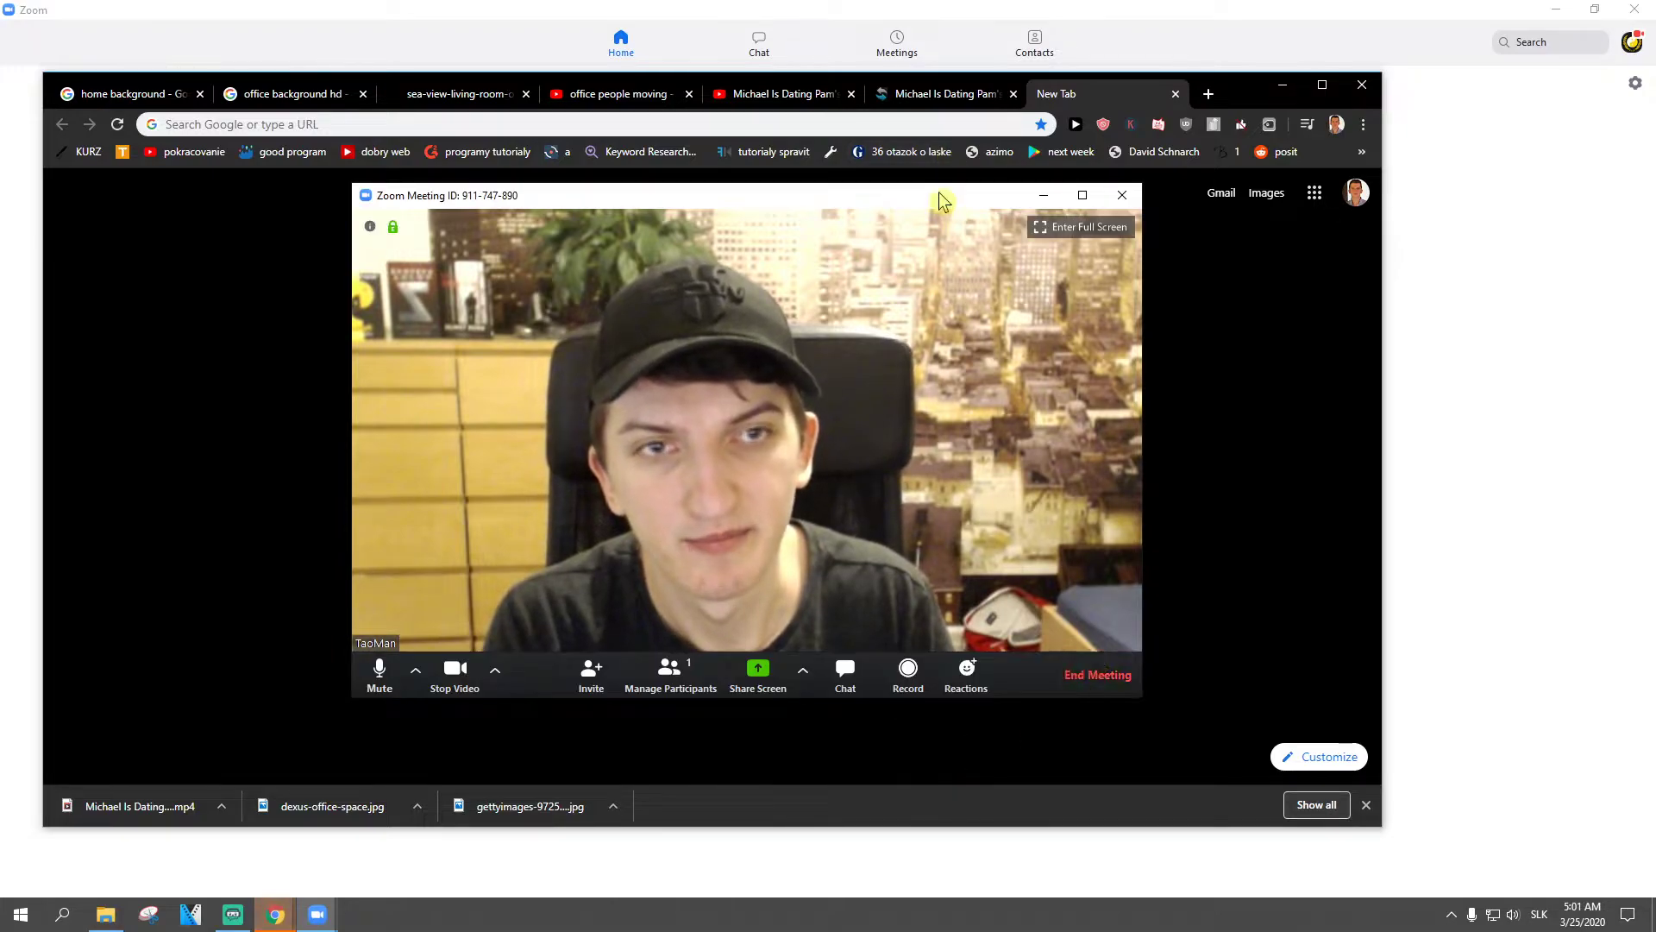
- Google 'david burns feeling good', open the Amazon result, and dismiss the AmazonSmile popup
click(1046, 195)
click(764, 126)
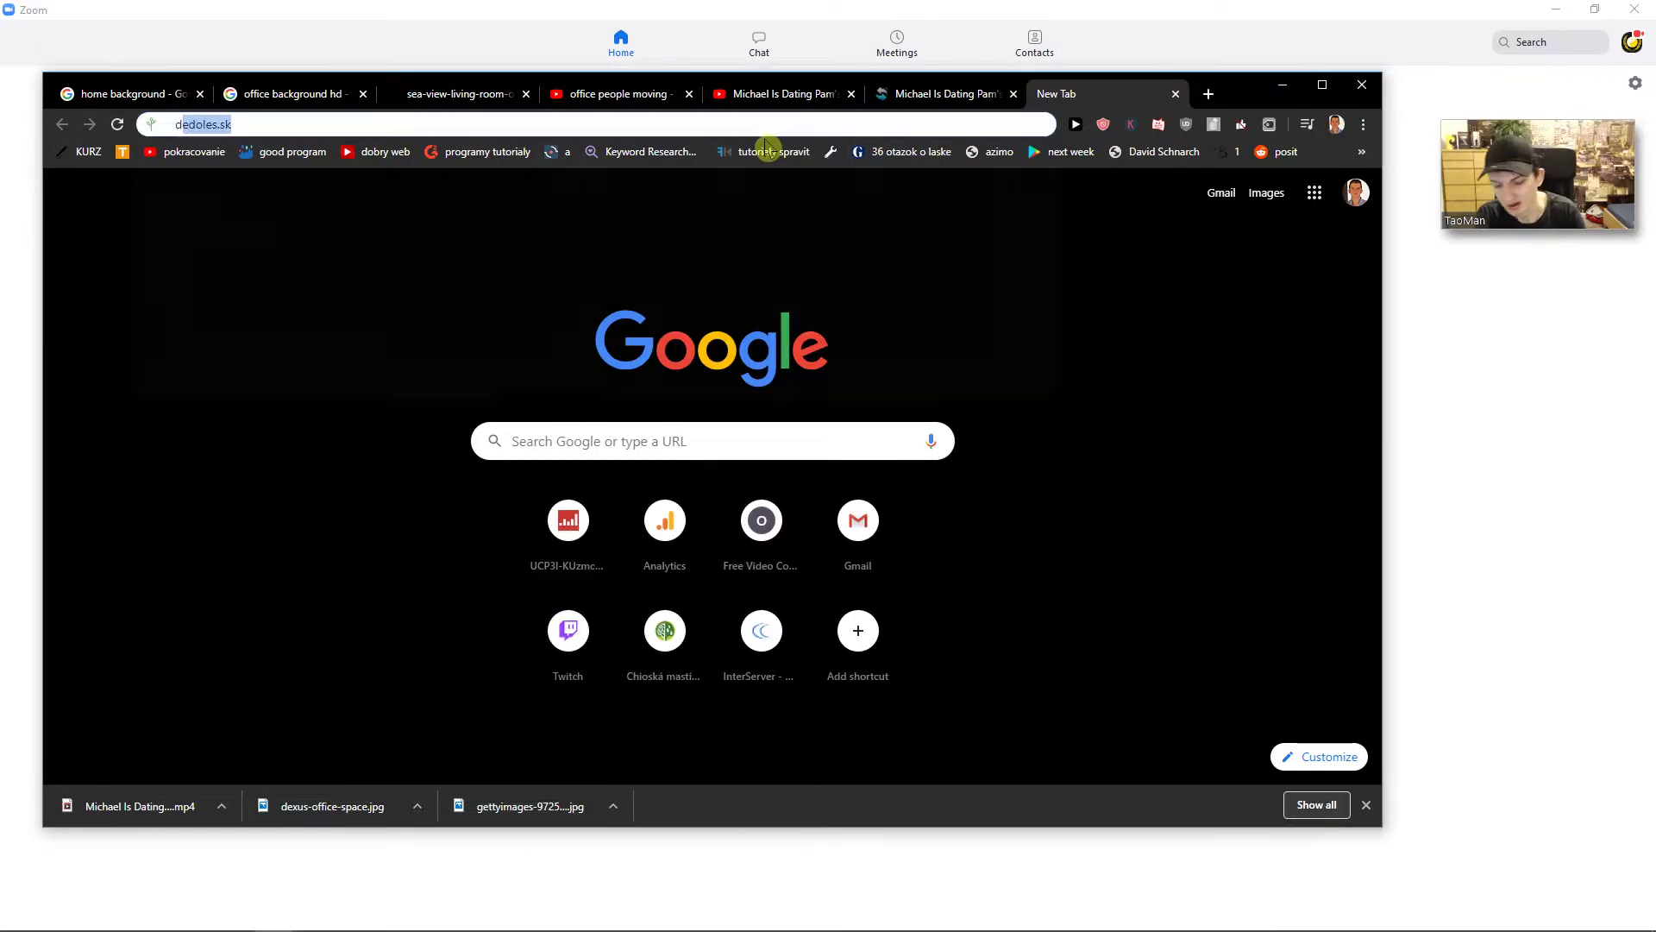
text(david burns feeling good)
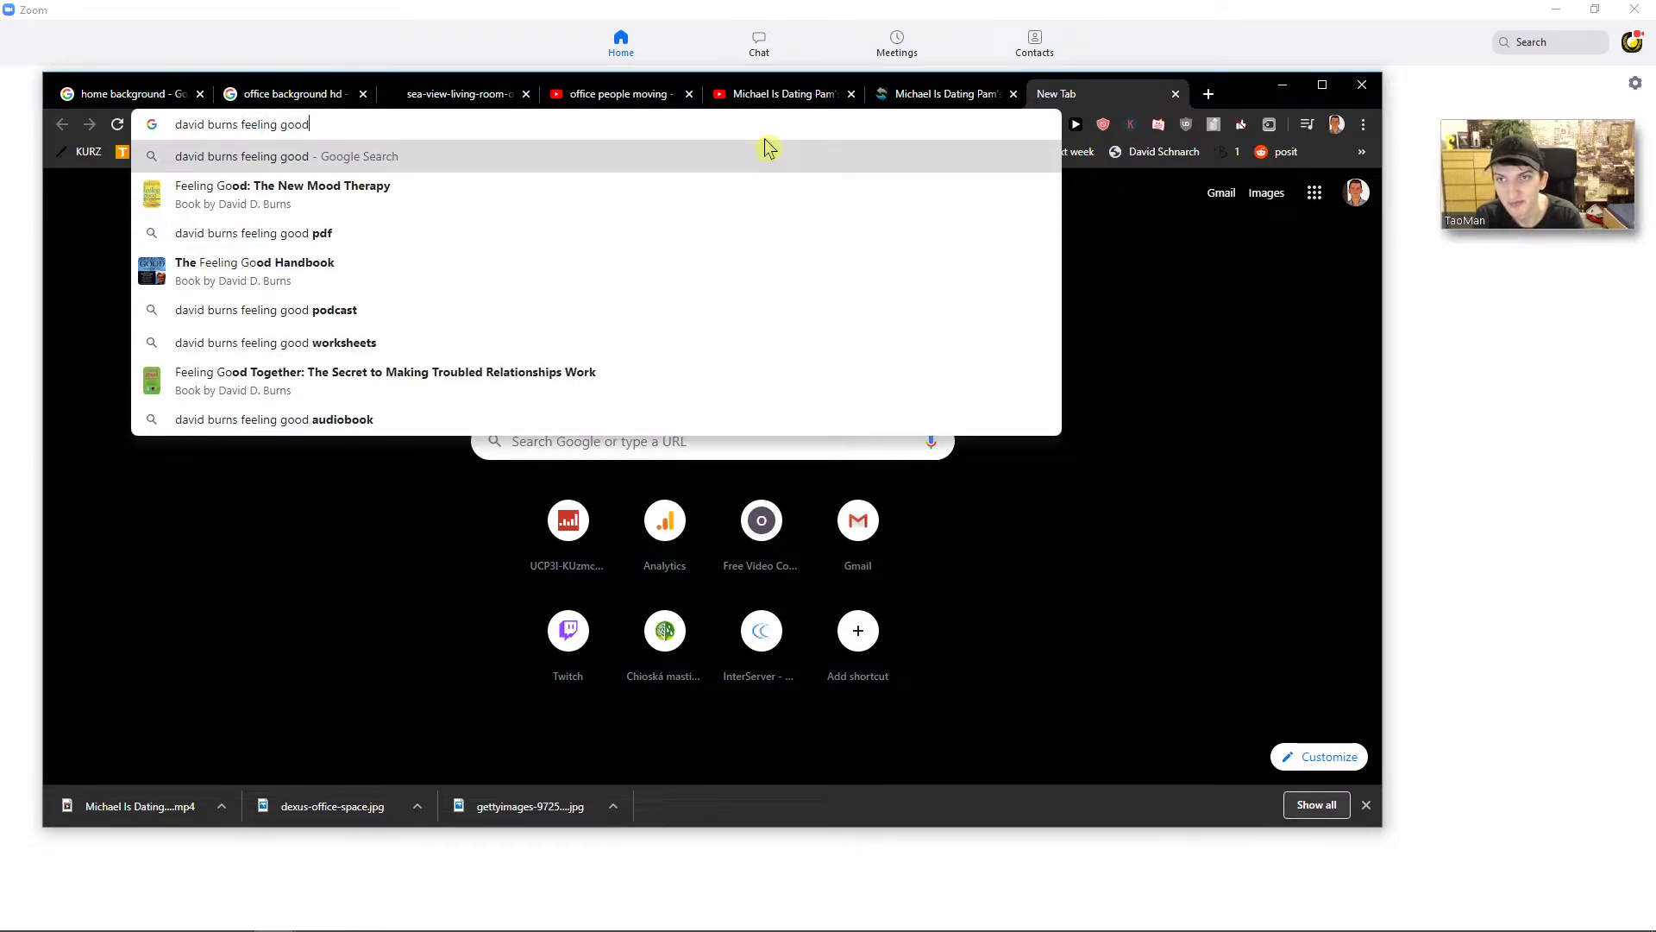
key(Return)
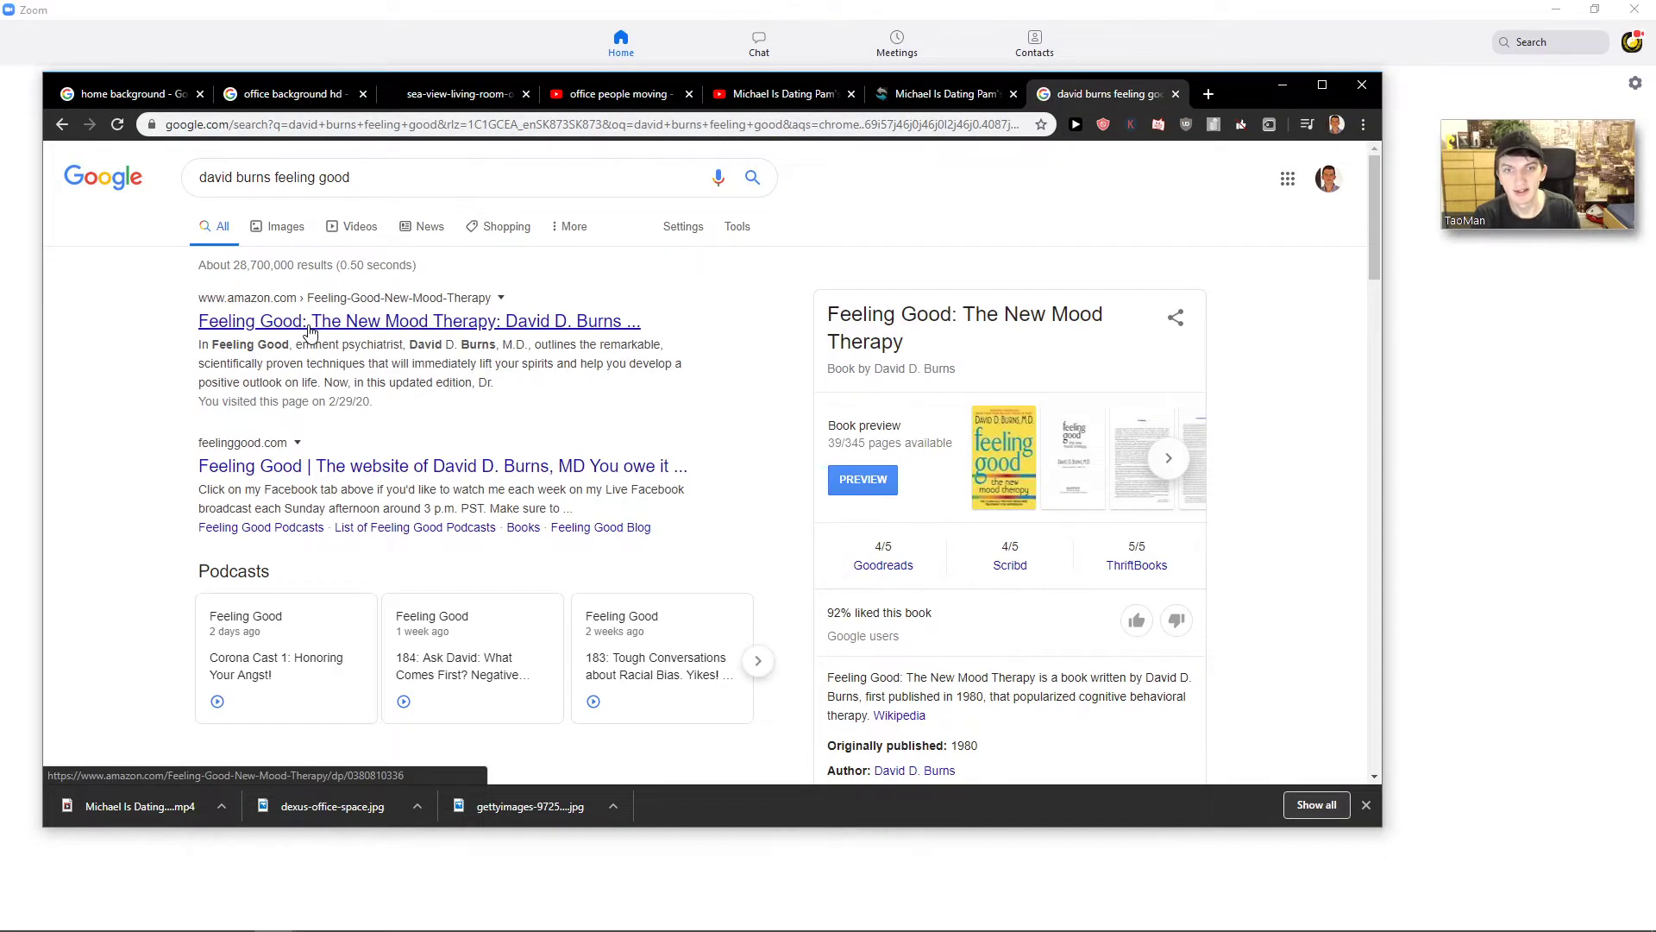
click(311, 334)
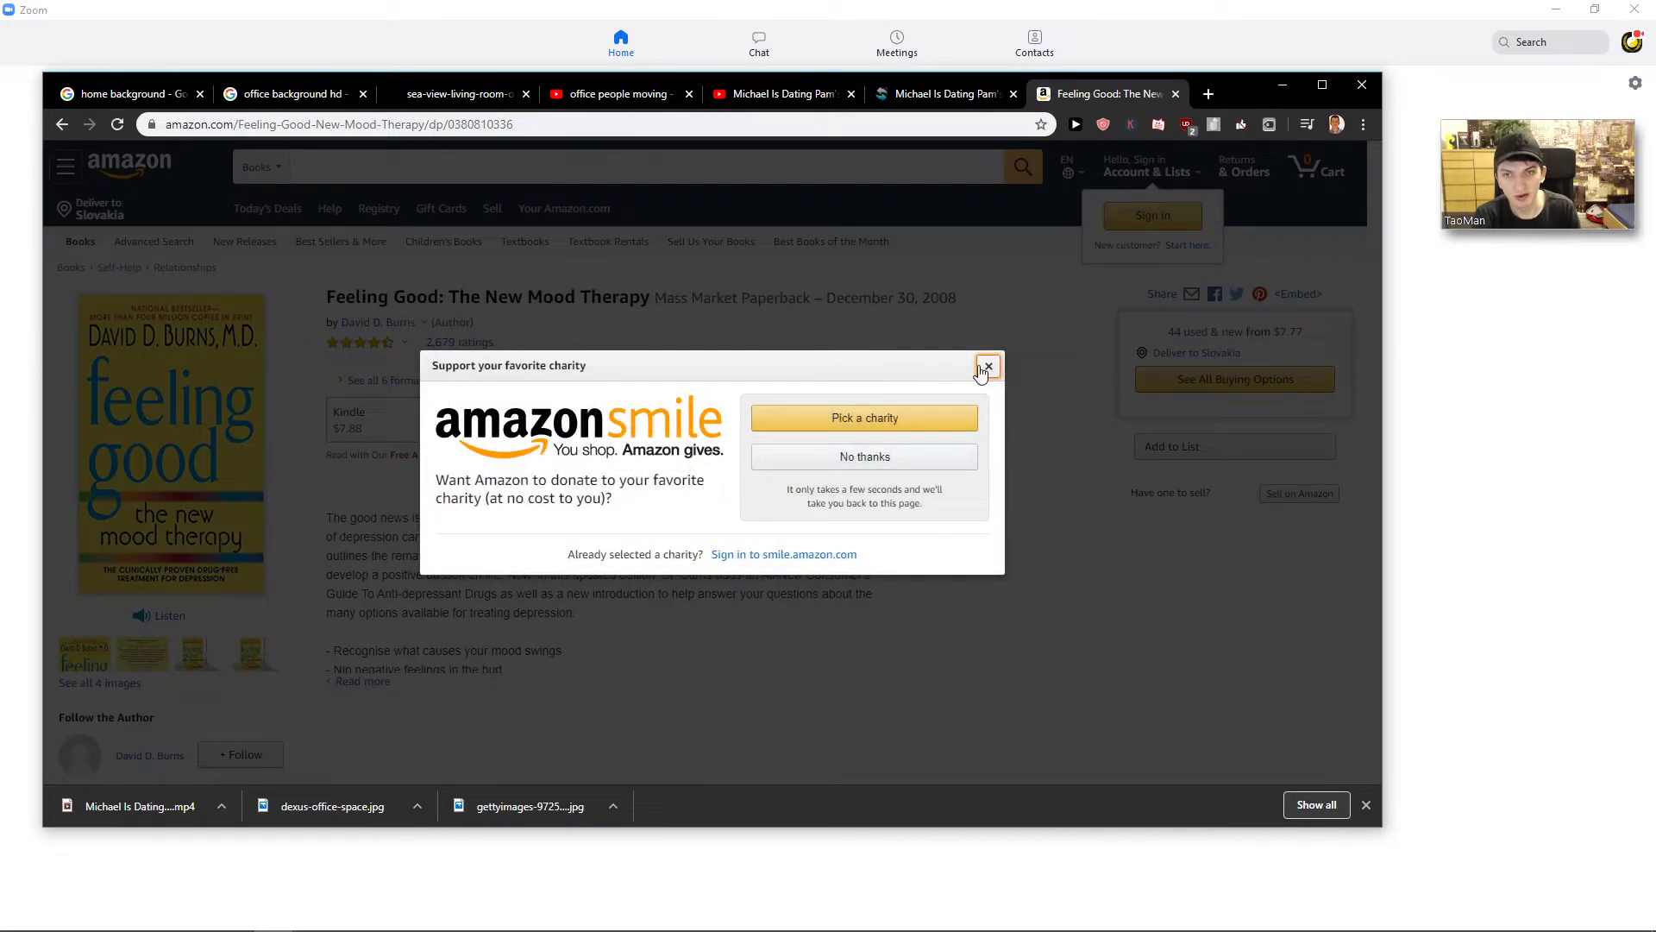
click(986, 369)
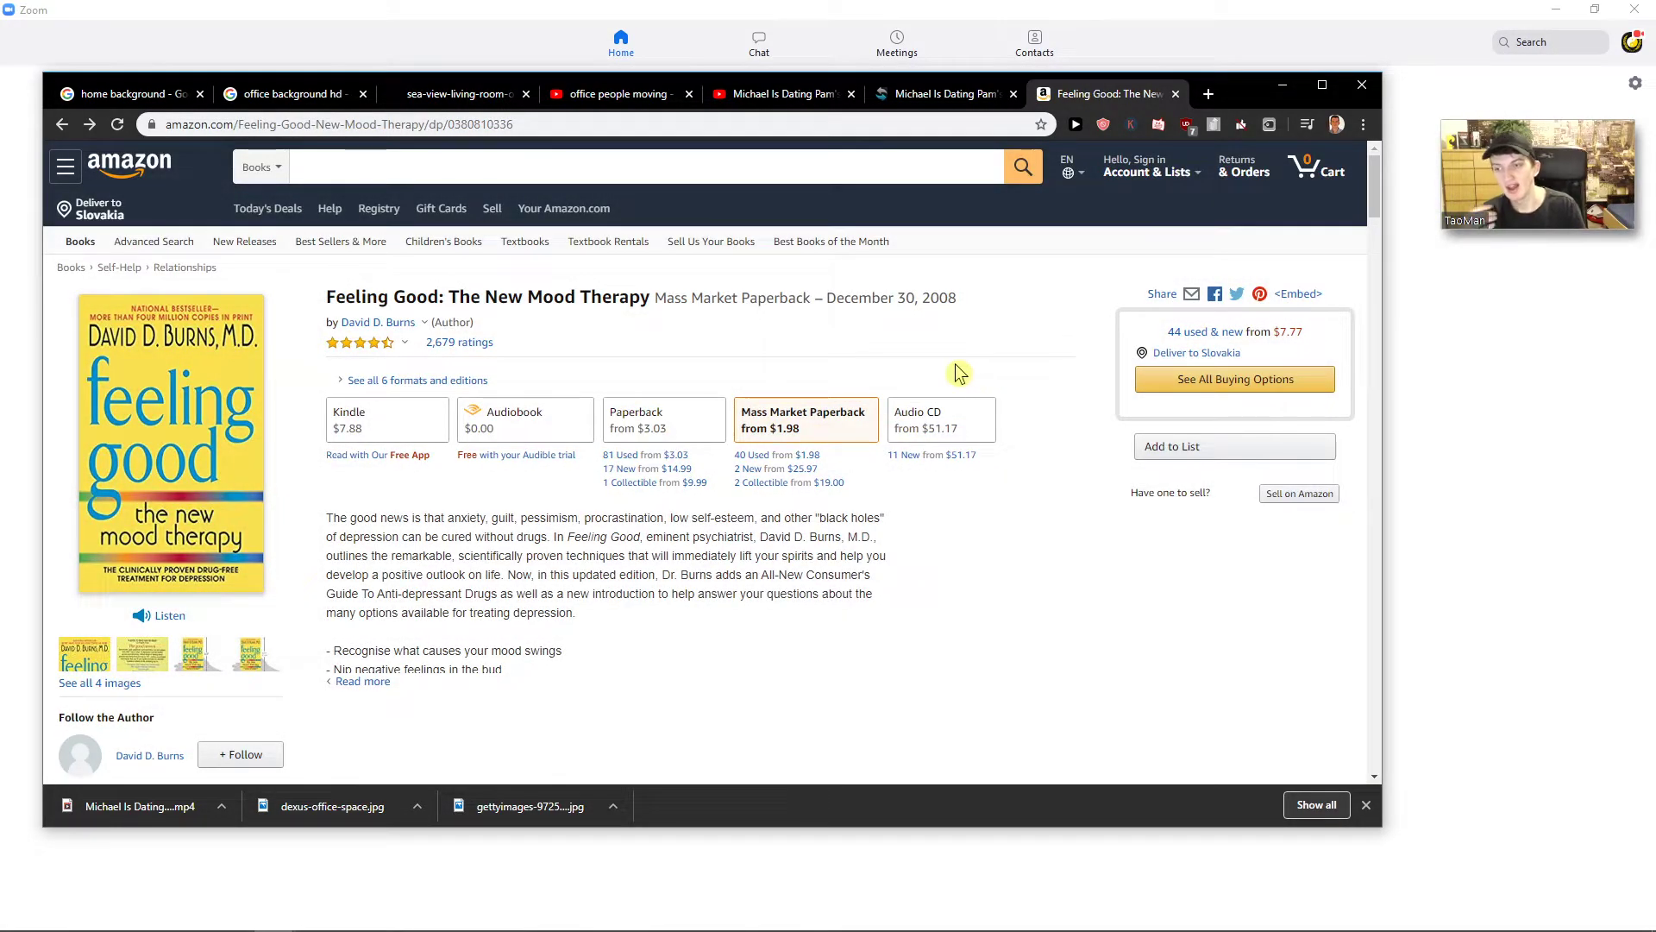
scroll(859, 455, down, 5)
scroll(858, 455, down, 5)
scroll(858, 454, down, 5)
scroll(851, 439, down, 5)
scroll(849, 438, down, 2)
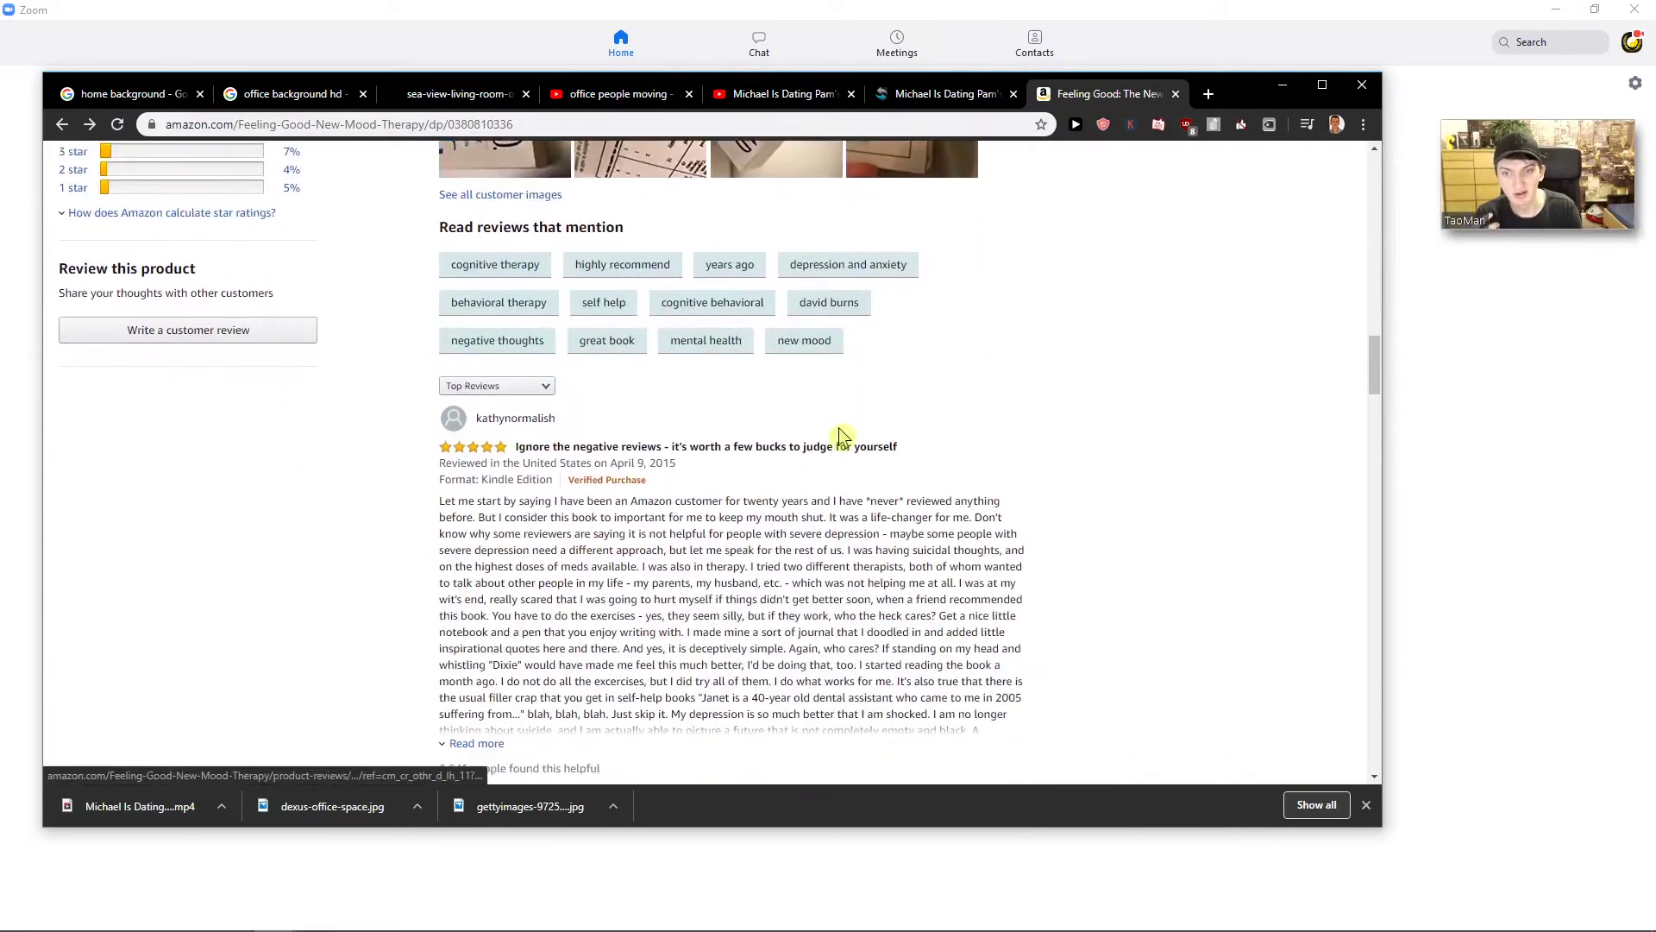
scroll(867, 447, down, 3)
scroll(561, 463, down, 1)
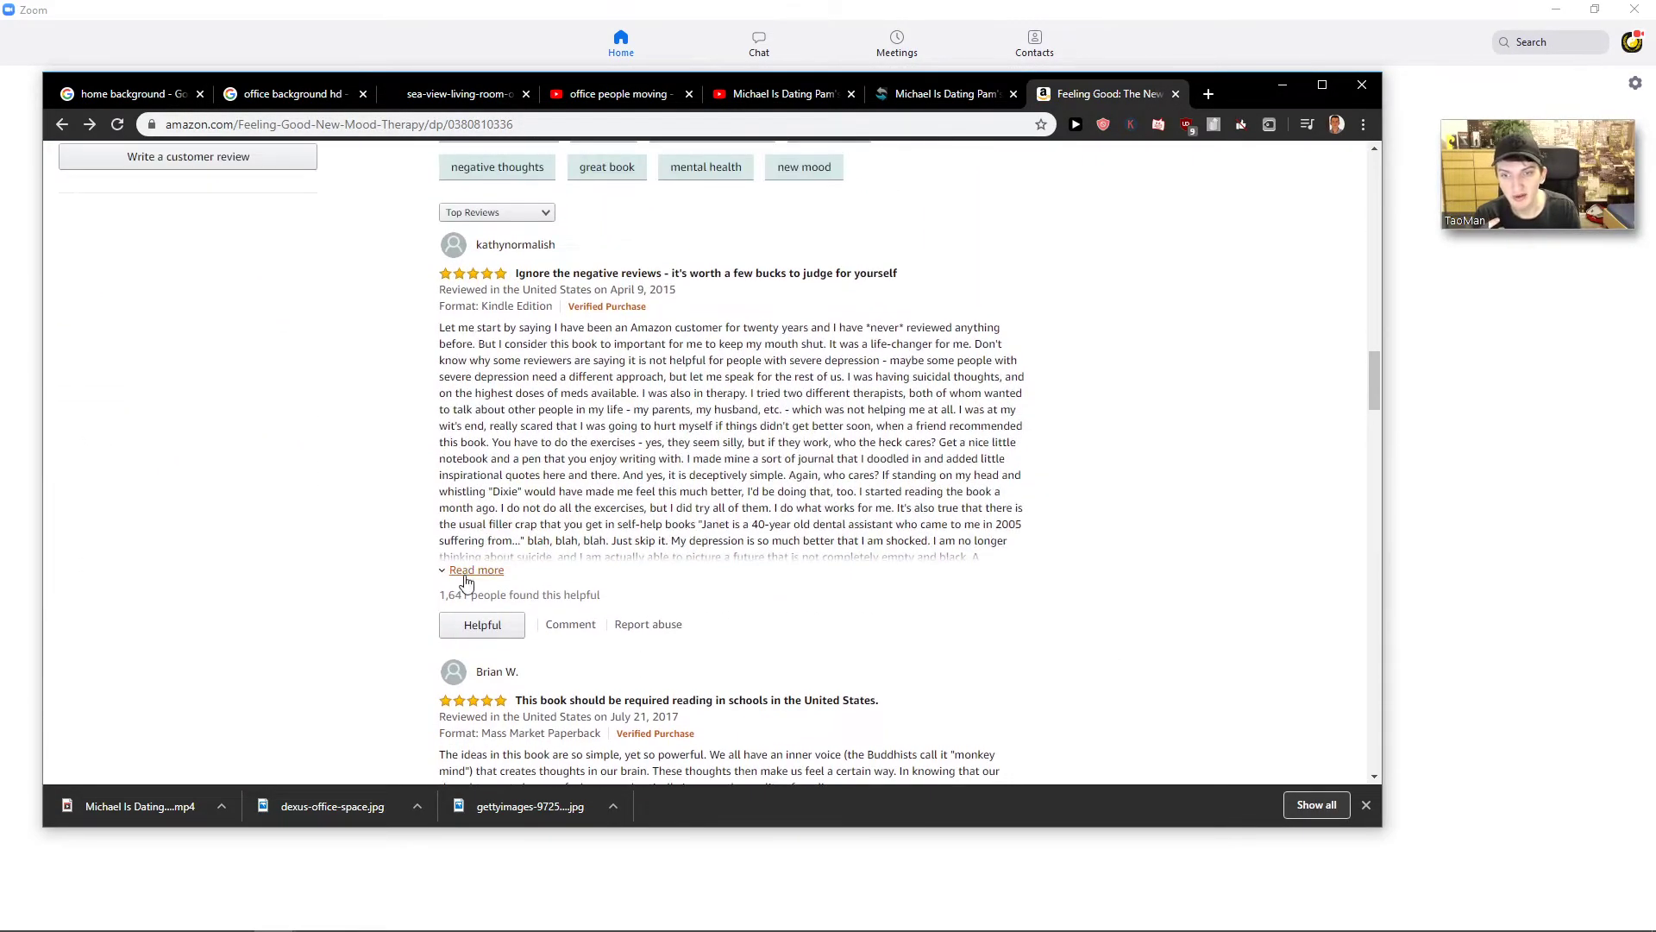
click(473, 570)
drag(442, 335, 715, 632)
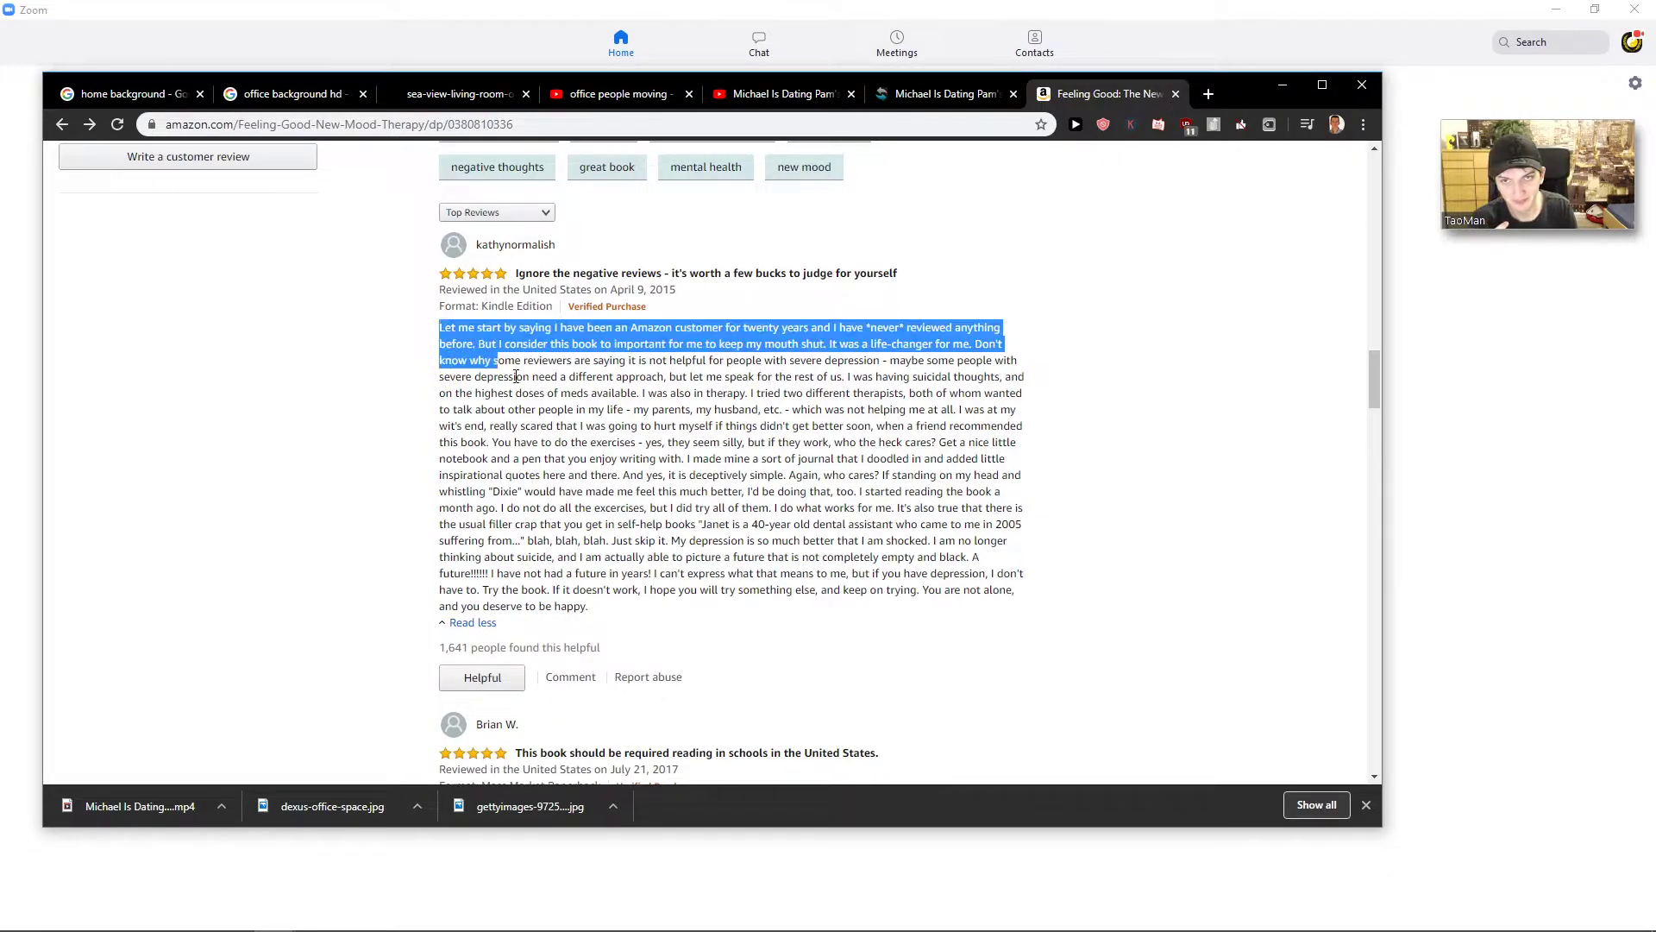
click(716, 631)
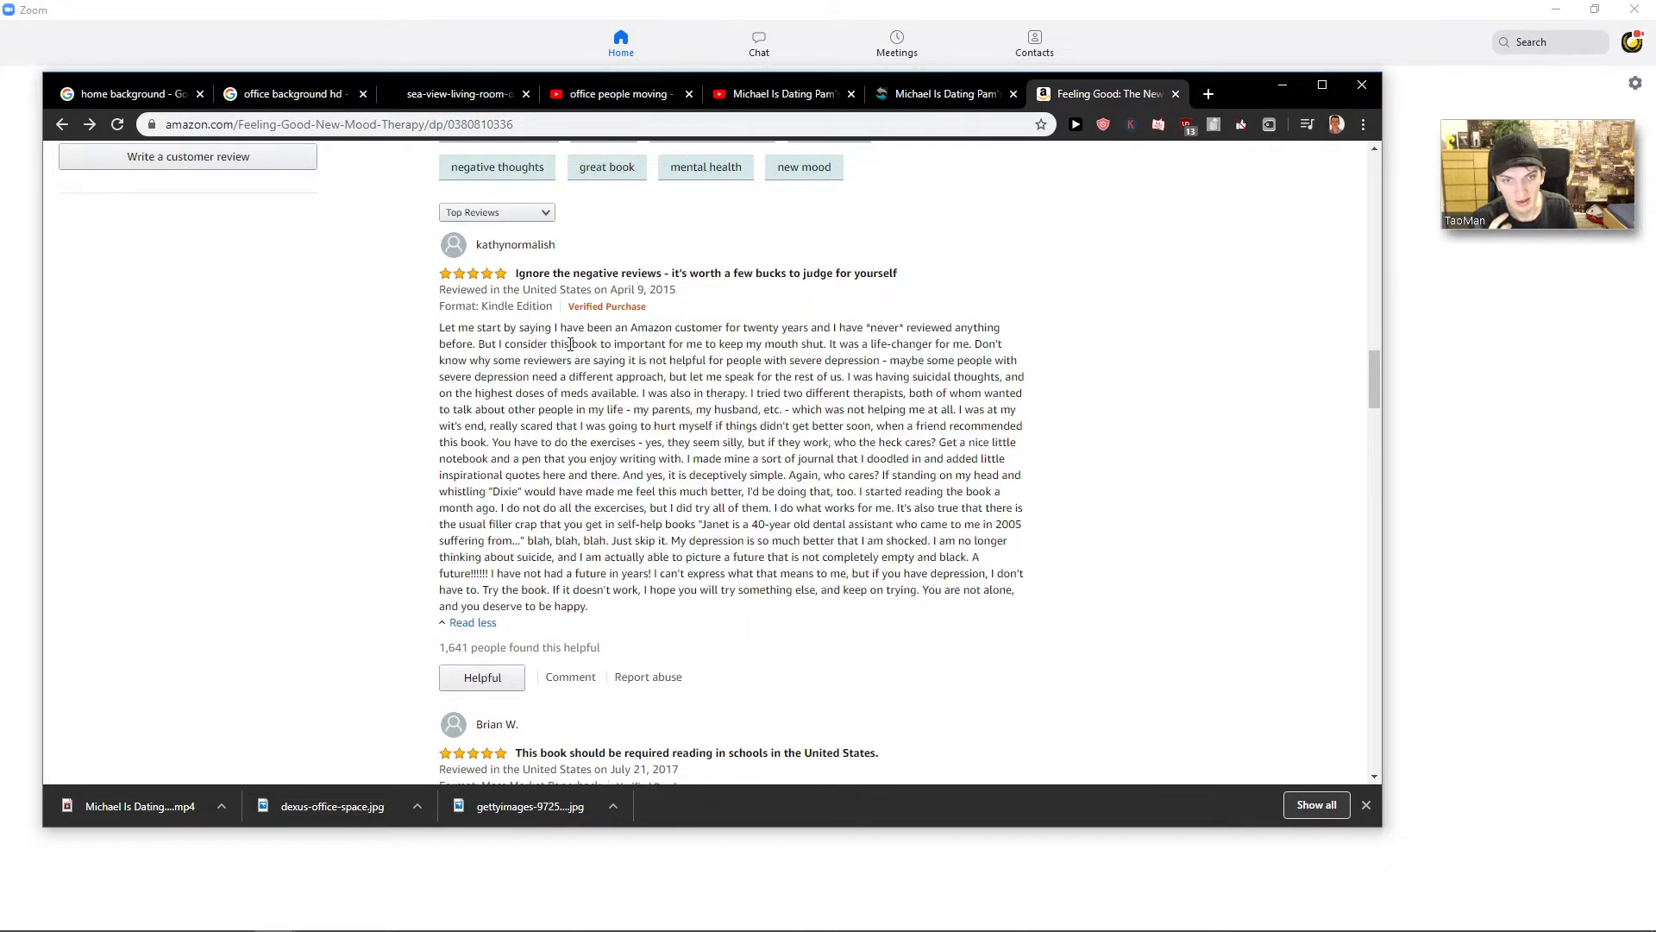
drag(563, 341, 930, 592)
click(930, 593)
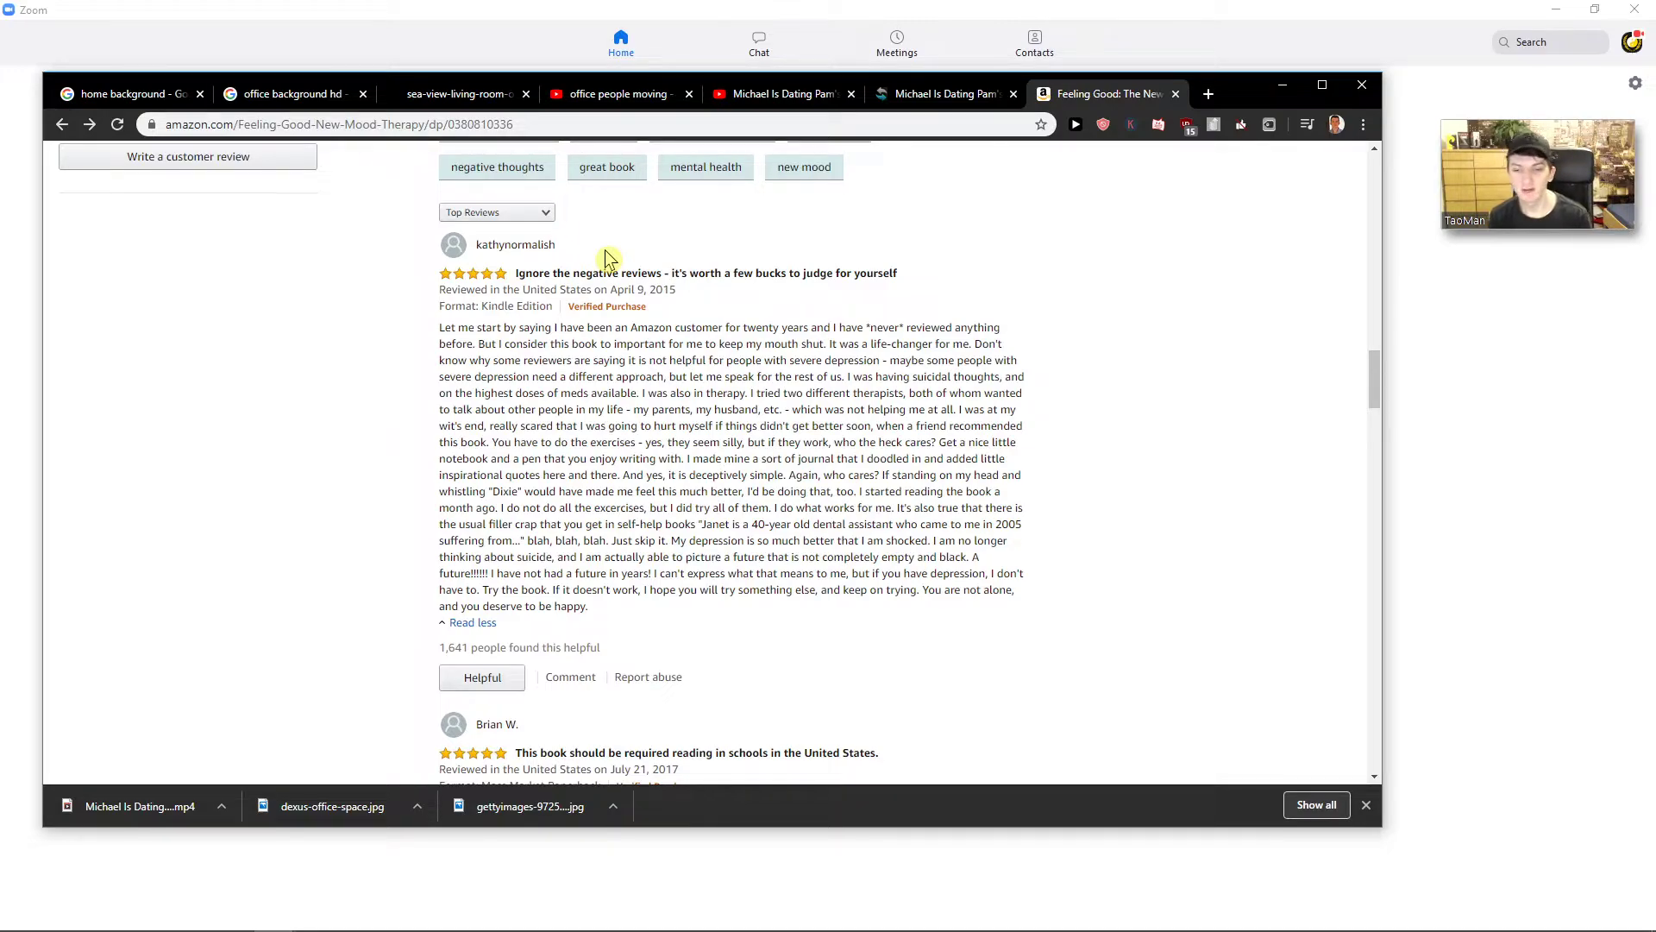
- Bring the Zoom meeting video back up and keep reading the review
click(1613, 217)
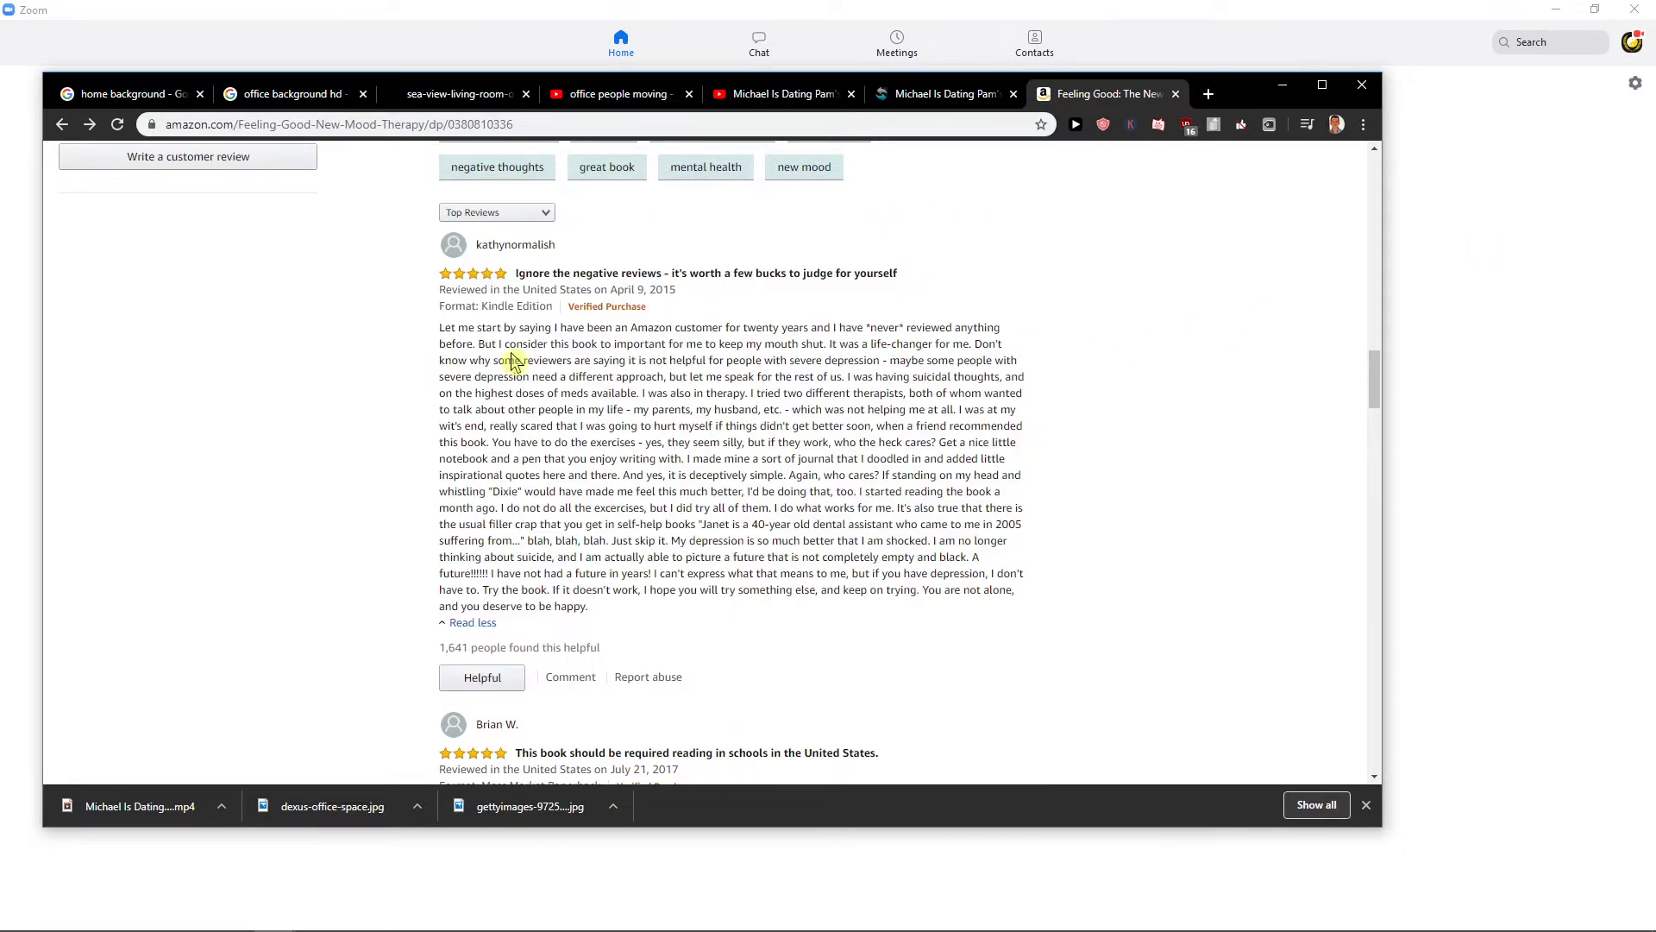
drag(488, 347, 774, 574)
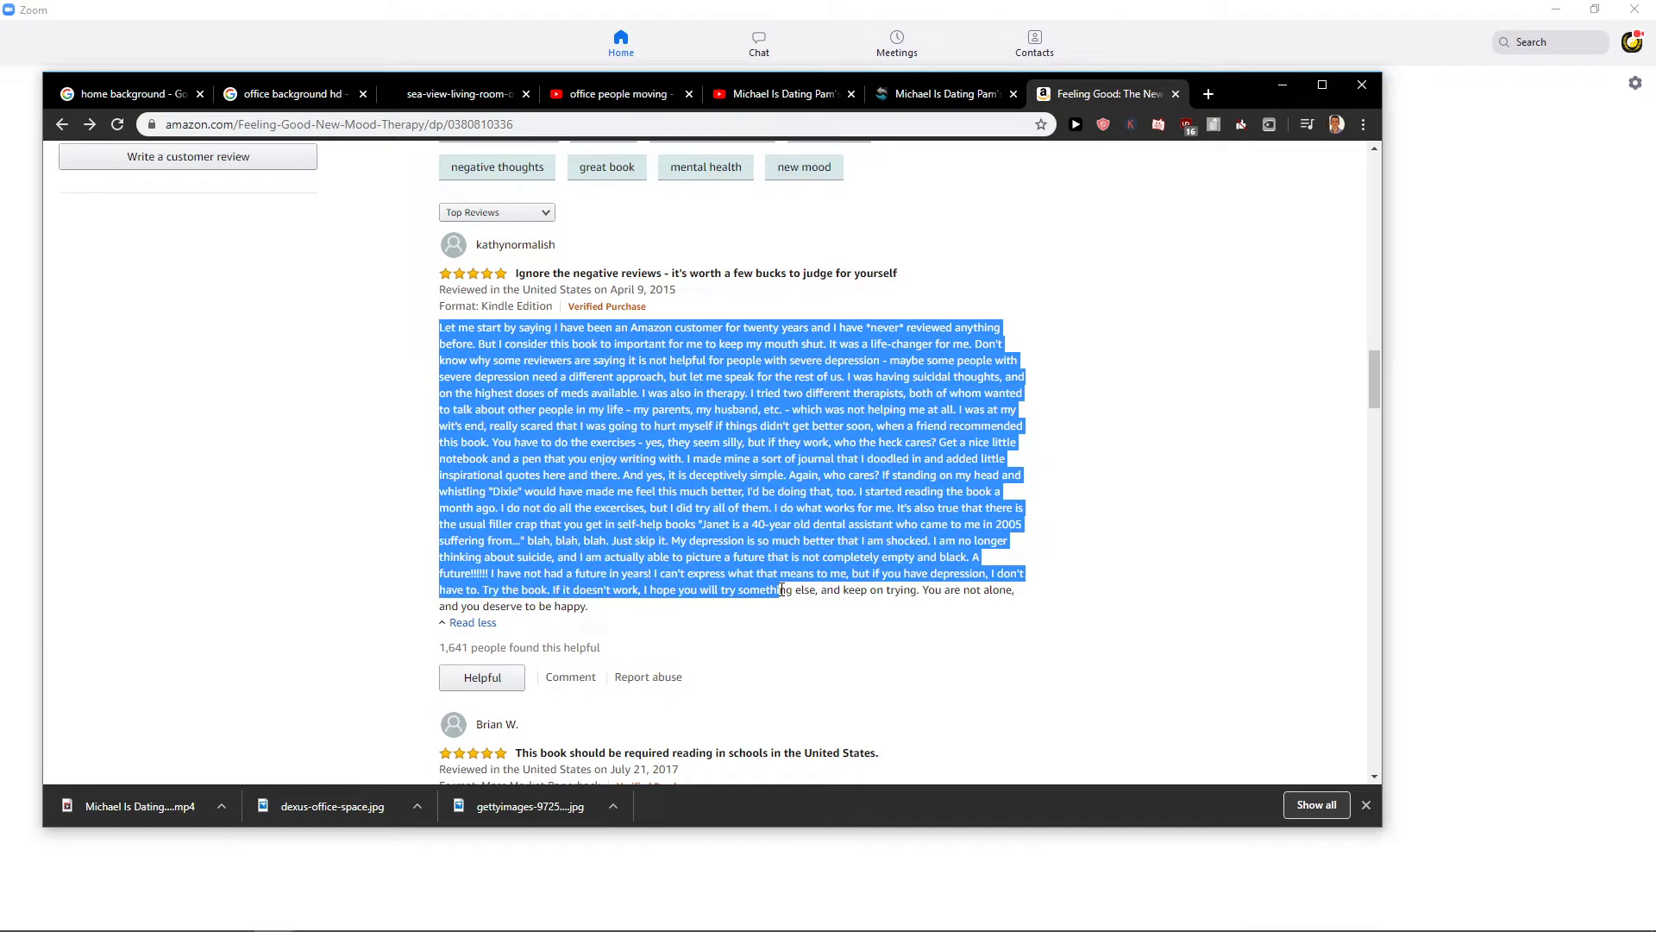
click(780, 581)
drag(634, 401, 727, 526)
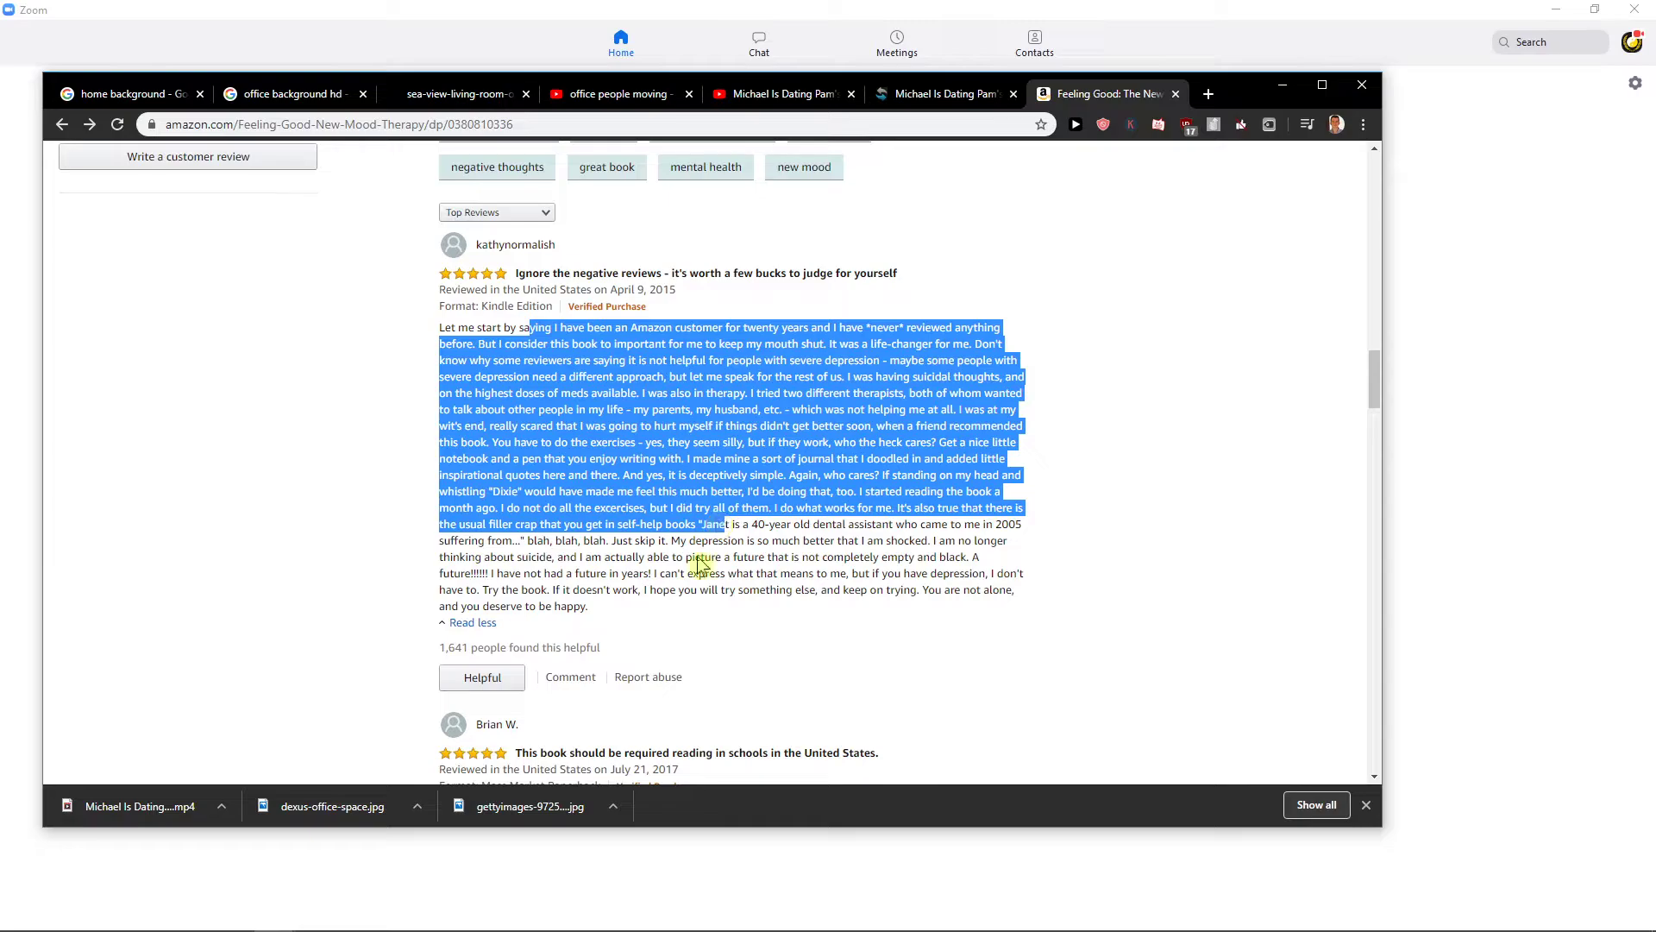
mouse_move(316, 915)
click(323, 829)
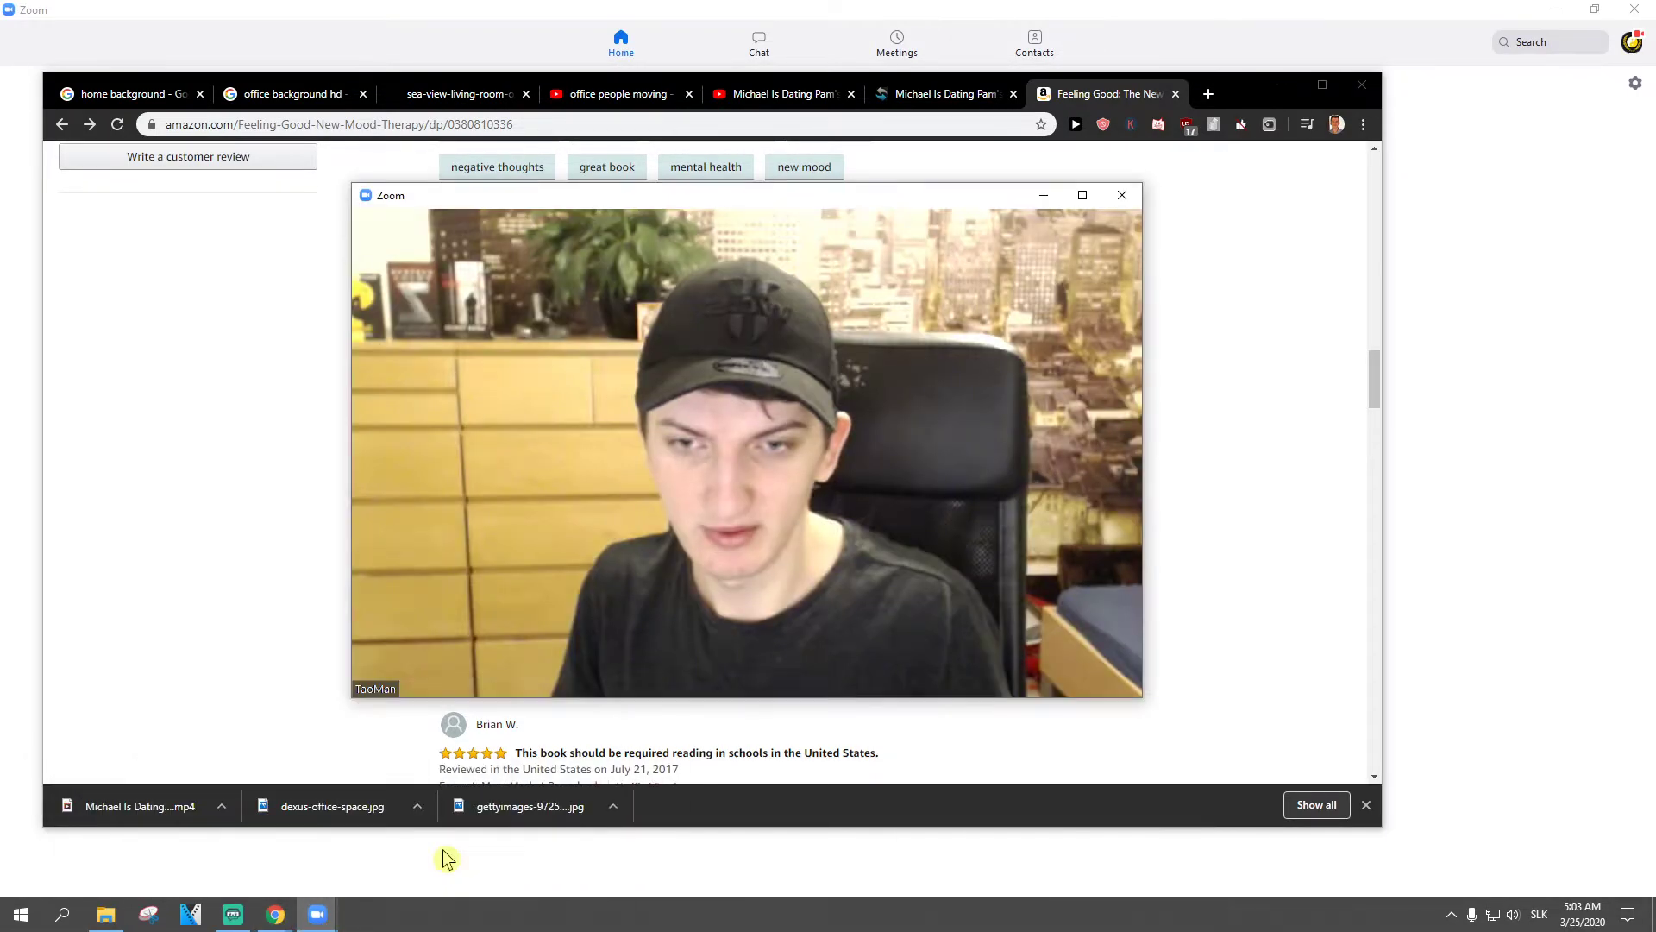